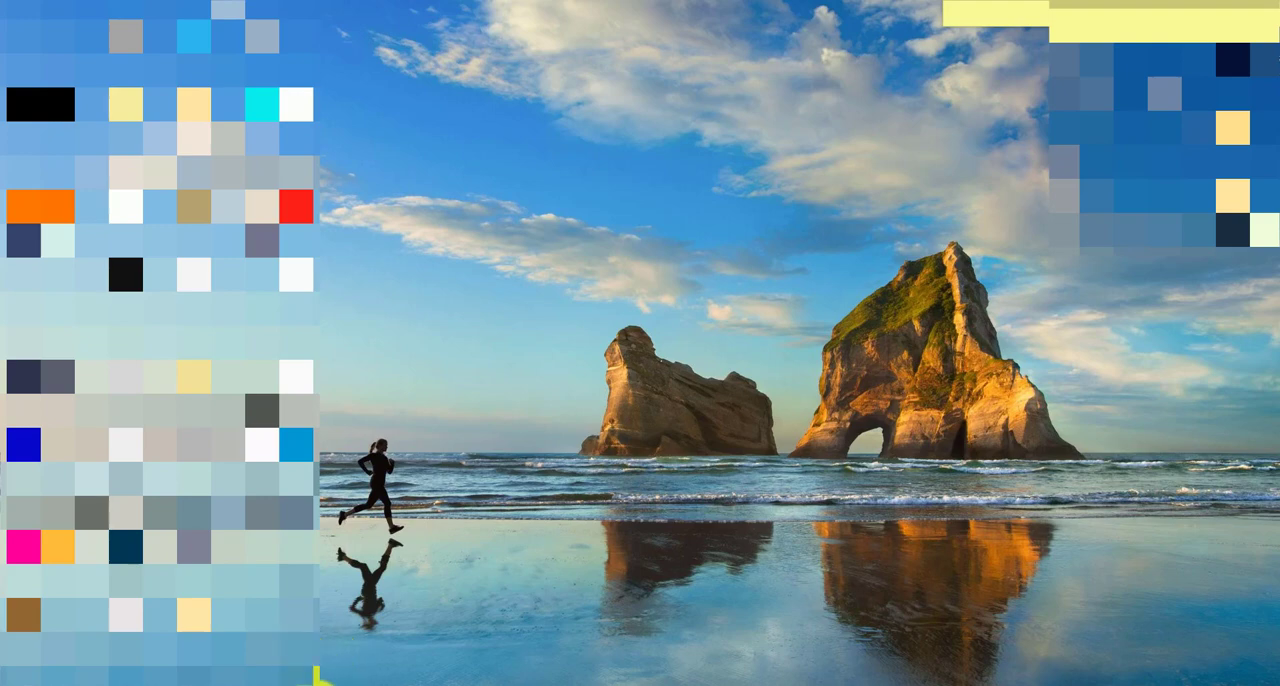
Step: Open Word and create a new blank document
{"action": "left_click", "coordinate": [314, 685]}
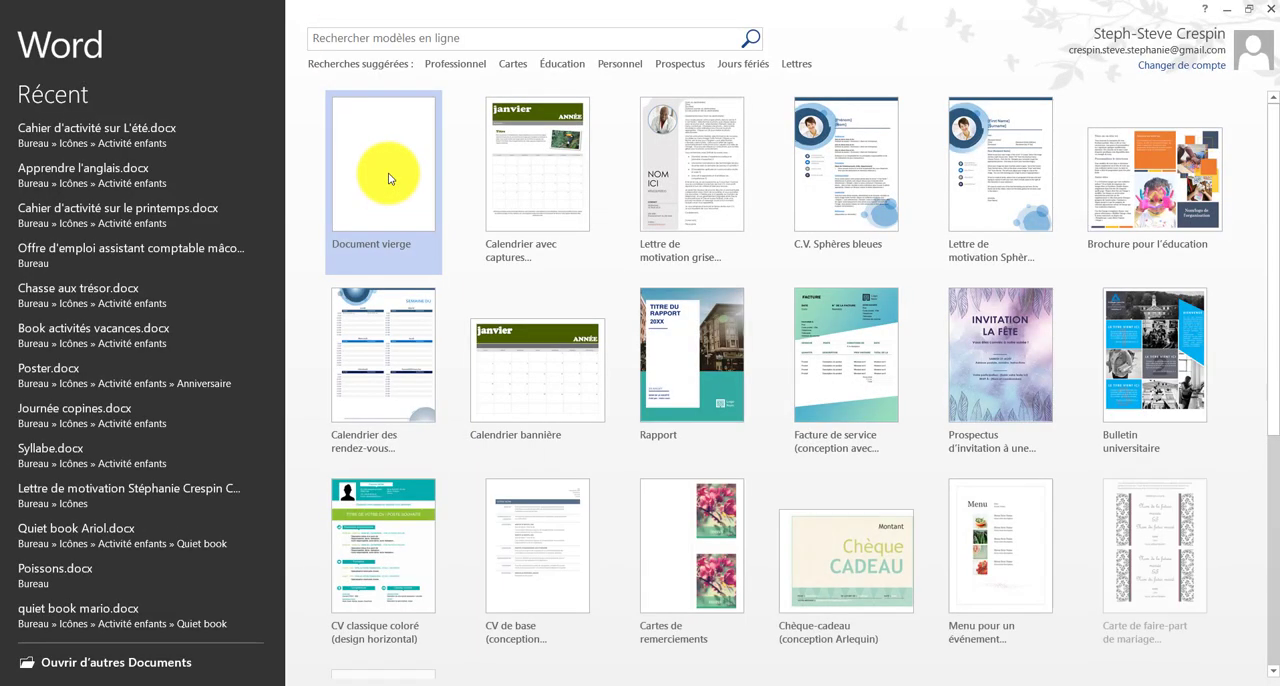
{"action": "left_click", "coordinate": [389, 178]}
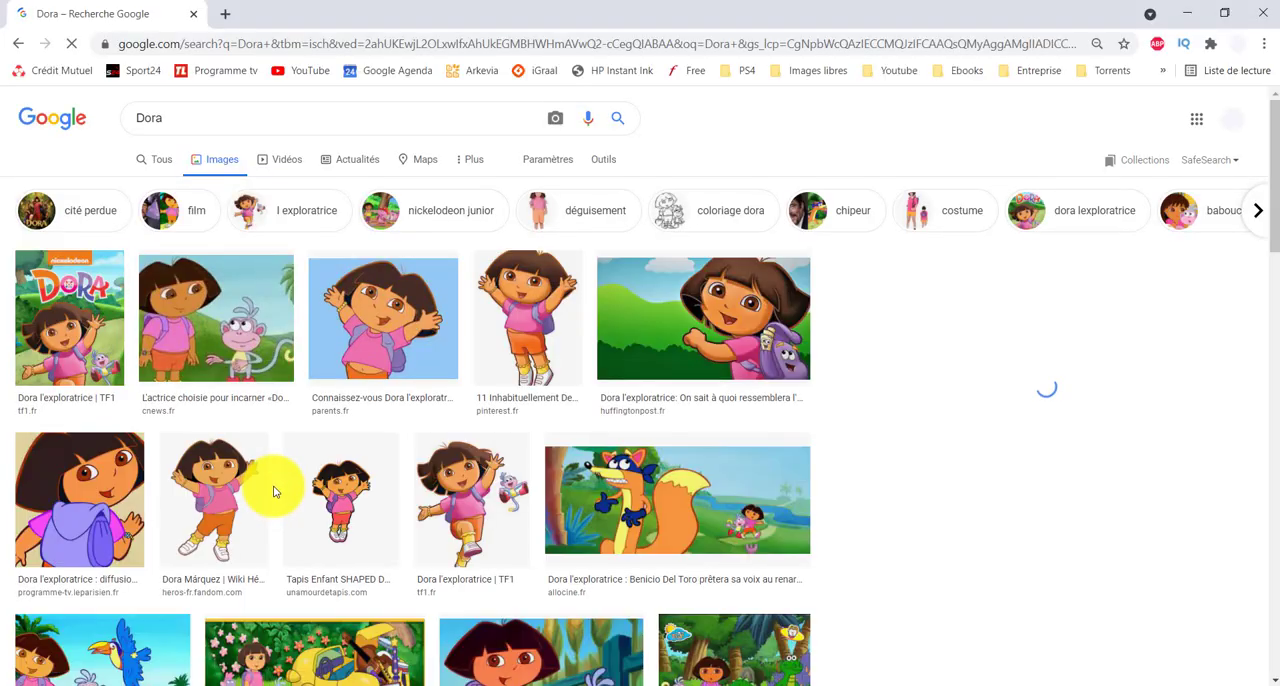
Step: Open the JustWatch picture of Dora and her friends in the garden from the Google image results and copy the image
{"action": "left_click", "coordinate": [700, 615]}
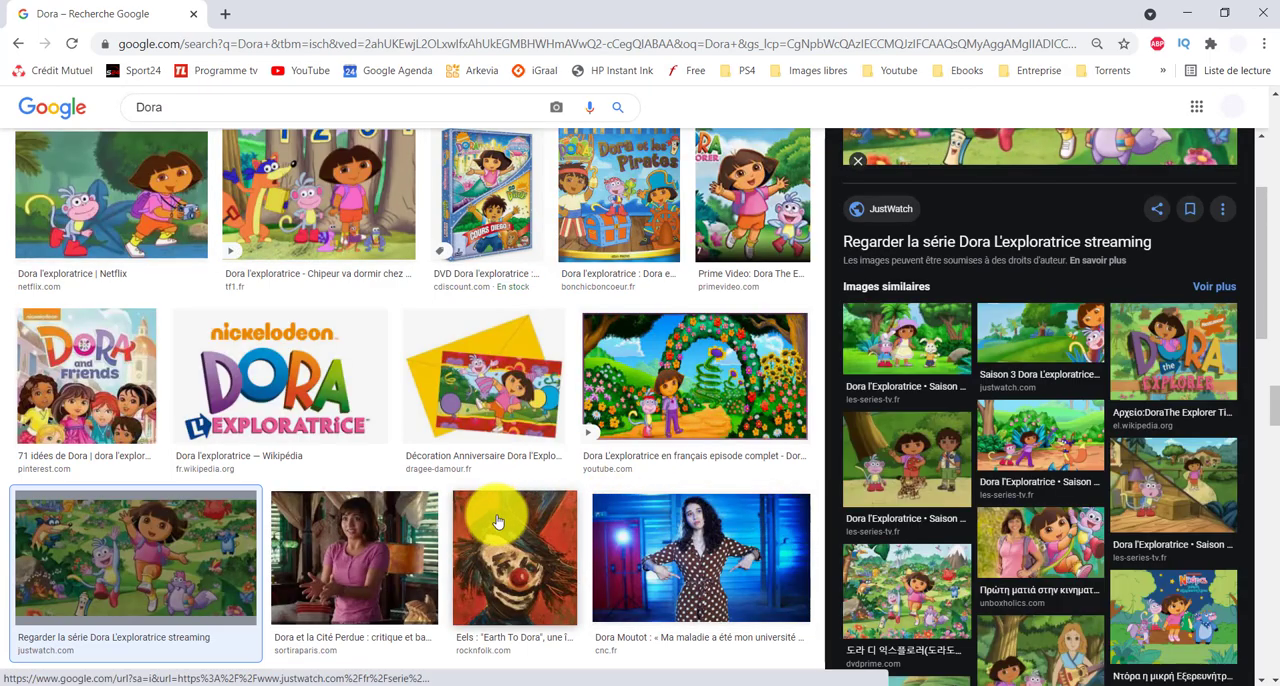
{"action": "scroll", "coordinate": [488, 515], "scroll_direction": "up", "scroll_amount": 3}
{"action": "scroll", "coordinate": [1088, 523], "scroll_direction": "up", "scroll_amount": 2}
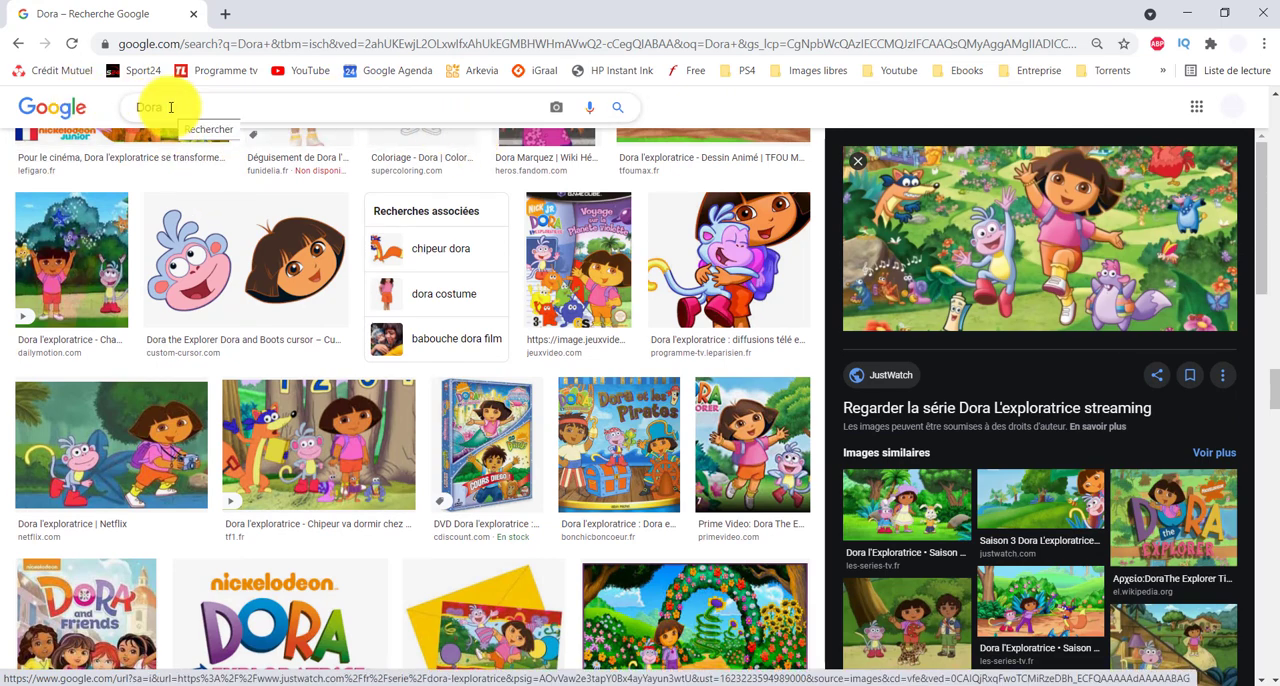
{"action": "scroll", "coordinate": [700, 443], "scroll_direction": "up", "scroll_amount": 2}
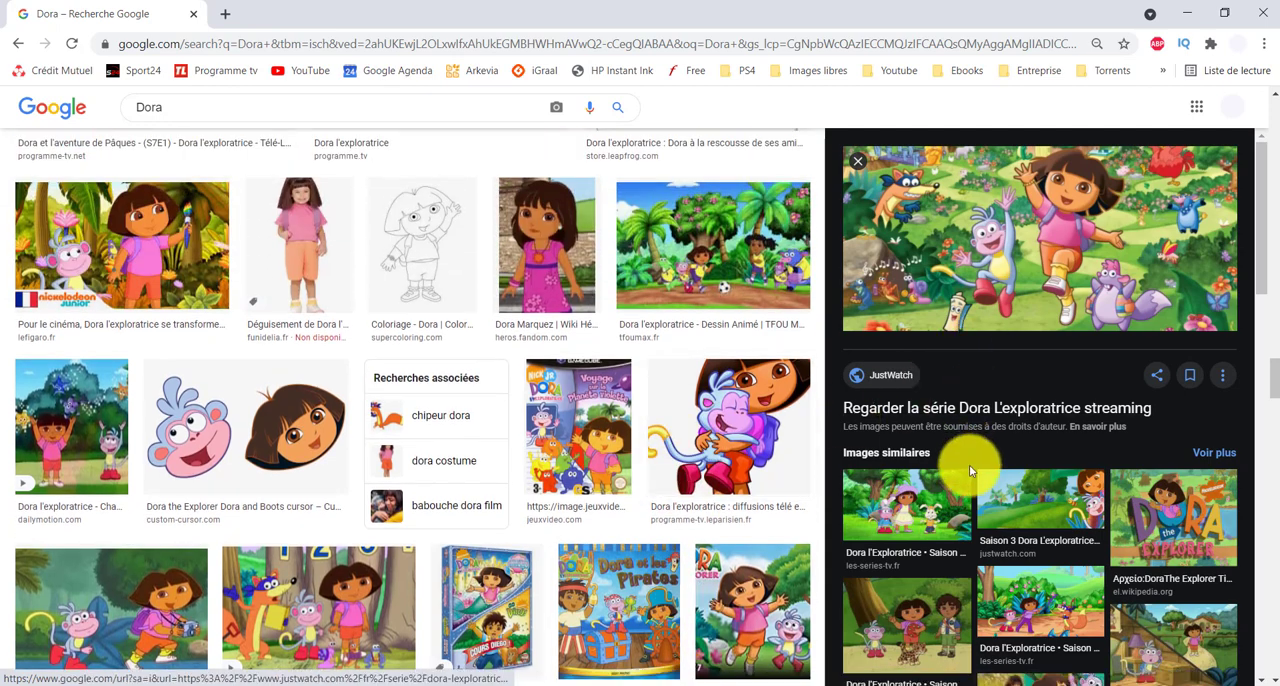
{"action": "scroll", "coordinate": [969, 464], "scroll_direction": "up", "scroll_amount": 2}
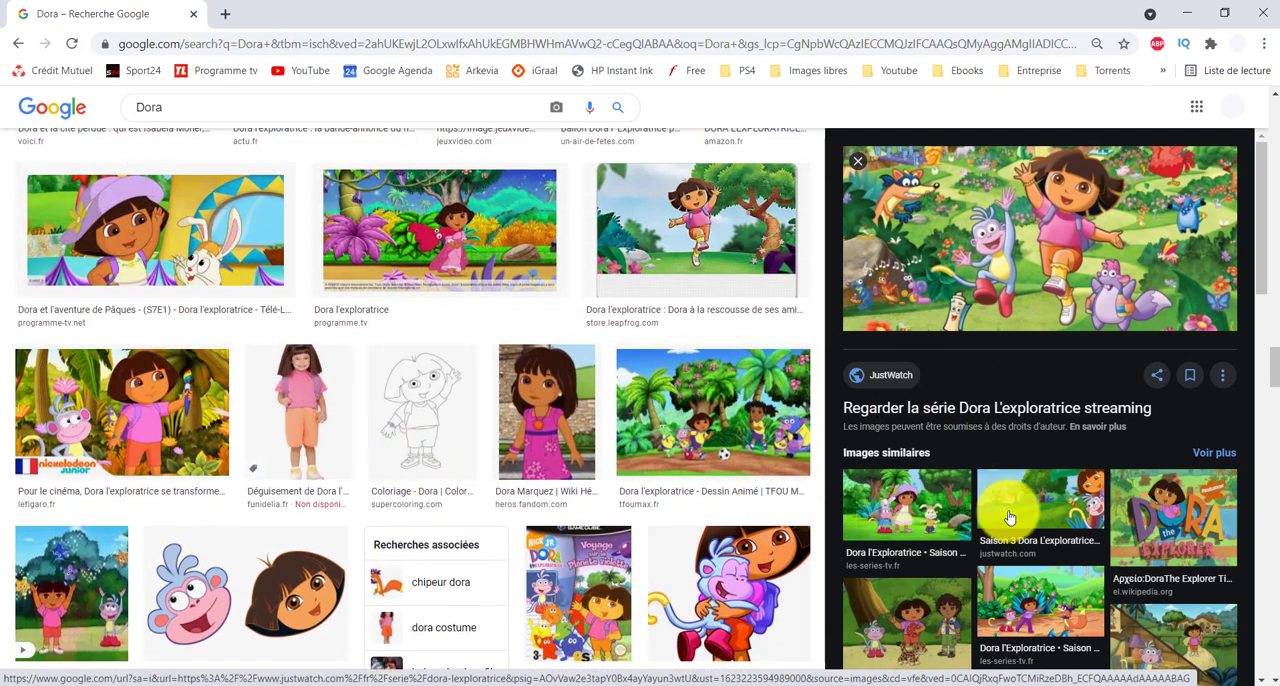
{"action": "scroll", "coordinate": [1000, 516], "scroll_direction": "up", "scroll_amount": 2}
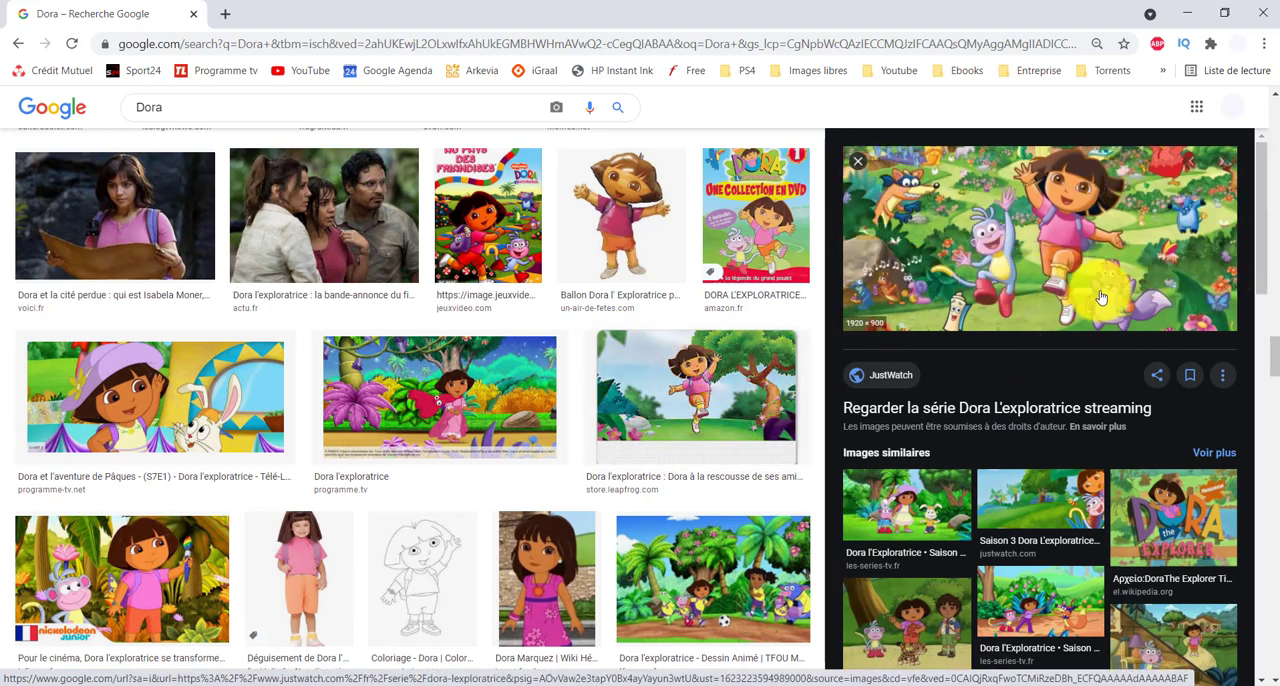
{"action": "right_click", "coordinate": [1022, 250]}
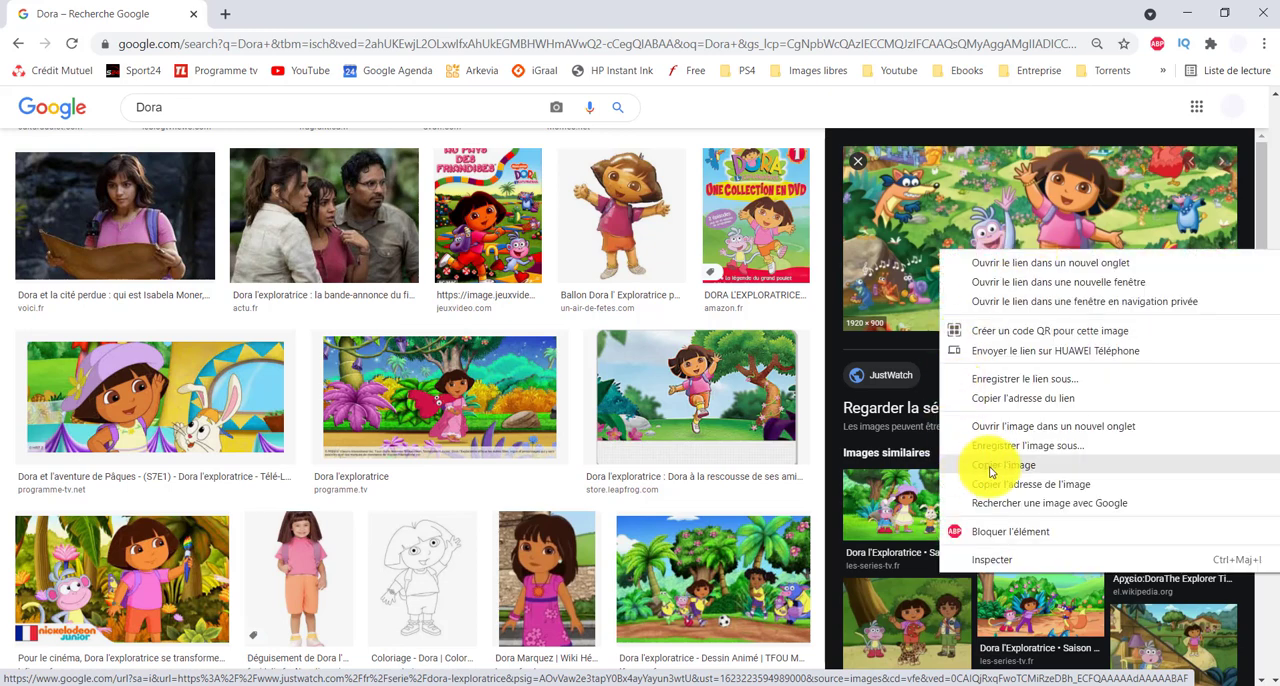
{"action": "left_click", "coordinate": [1020, 466]}
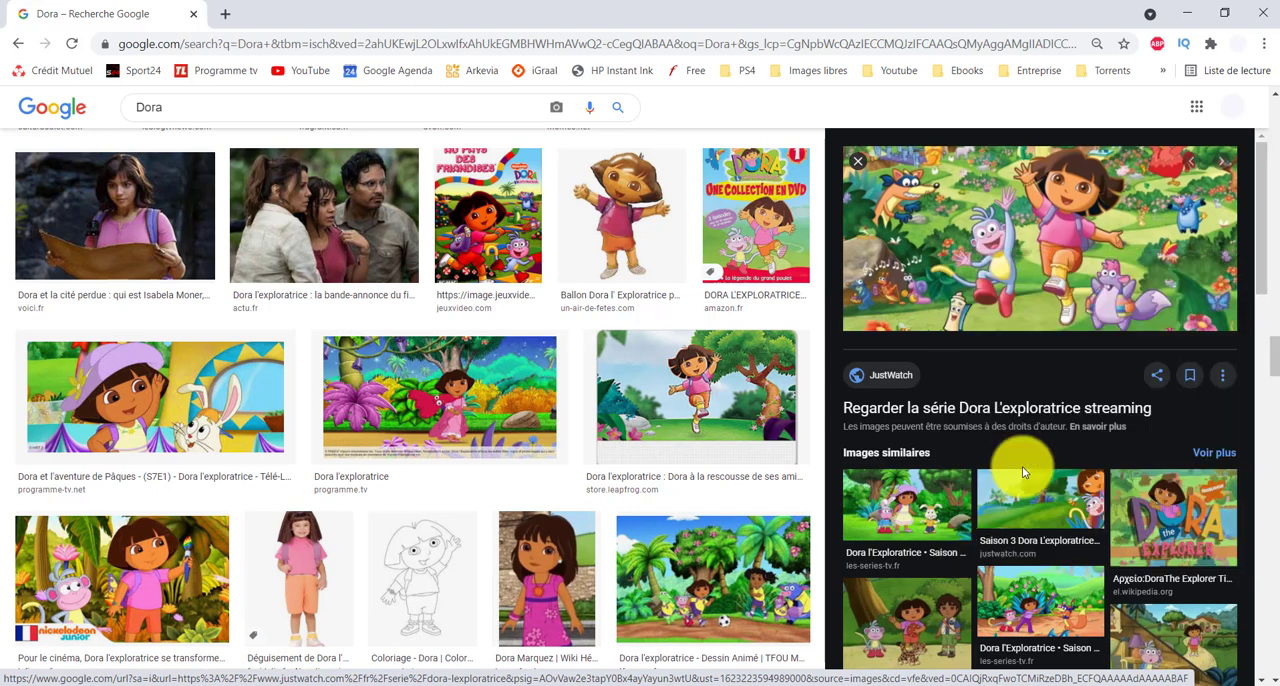
Step: Switch to the blank Word document and paste the copied Dora picture into it
{"action": "left_click", "coordinate": [308, 685]}
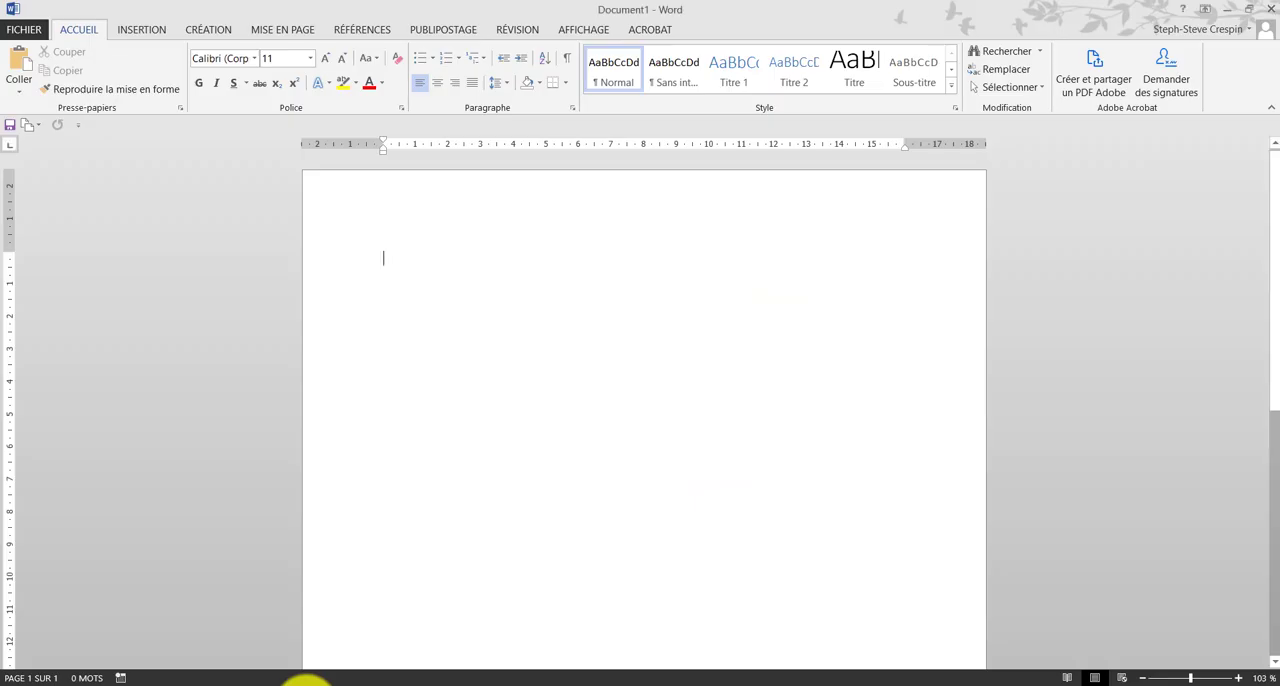
{"action": "right_click", "coordinate": [484, 325]}
{"action": "left_click", "coordinate": [505, 388]}
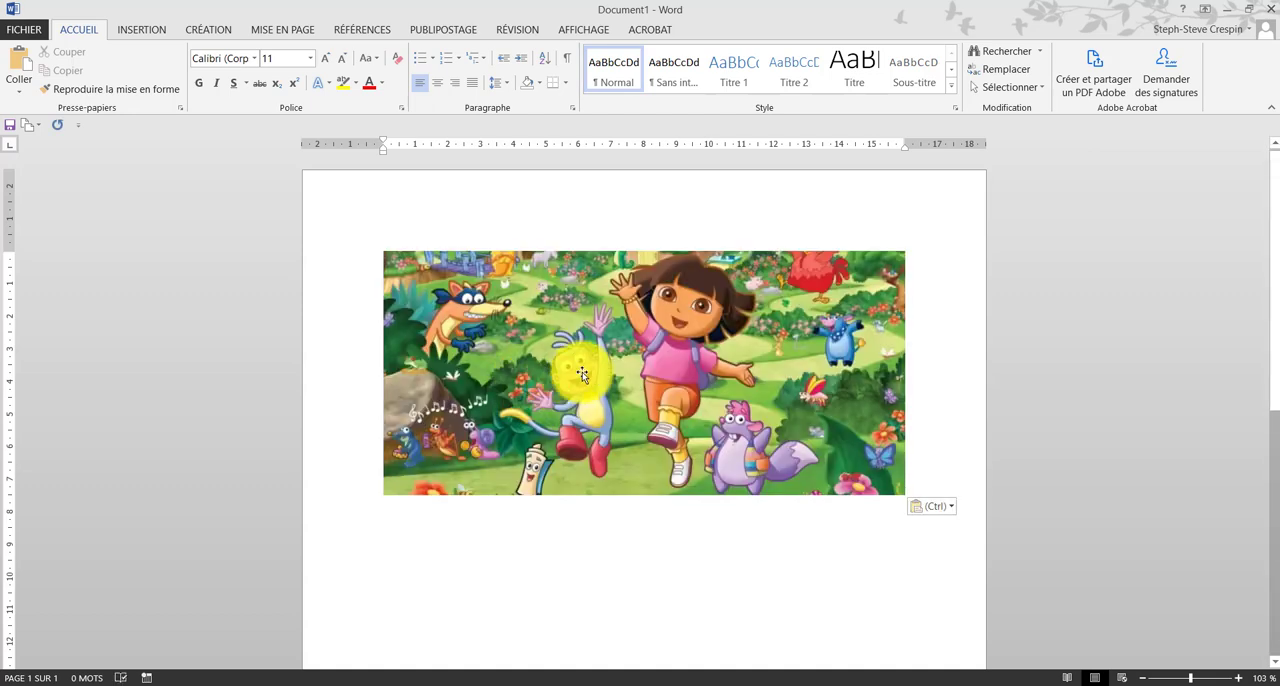
Step: Set the pasted picture's text wrapping to in front of text so it can be placed freely
{"action": "left_click_drag", "start_coordinate": [582, 374], "coordinate": [686, 331]}
{"action": "left_click_drag", "start_coordinate": [686, 331], "coordinate": [641, 484]}
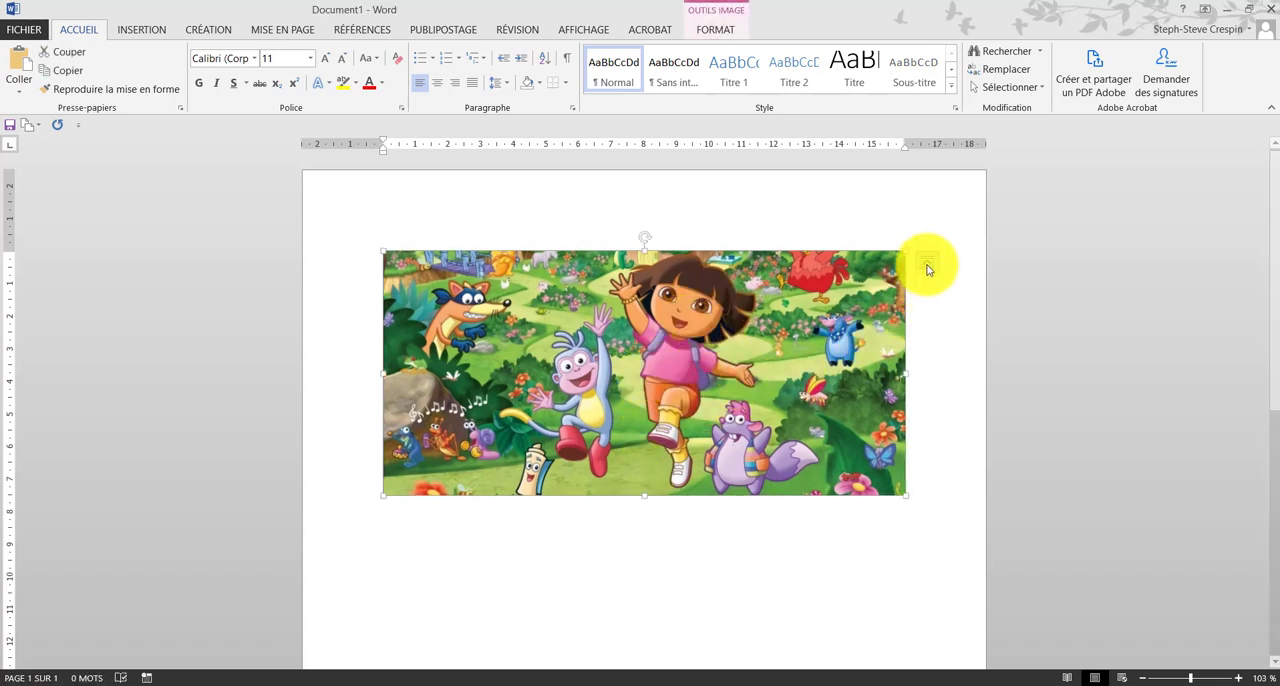
{"action": "left_click", "coordinate": [927, 266]}
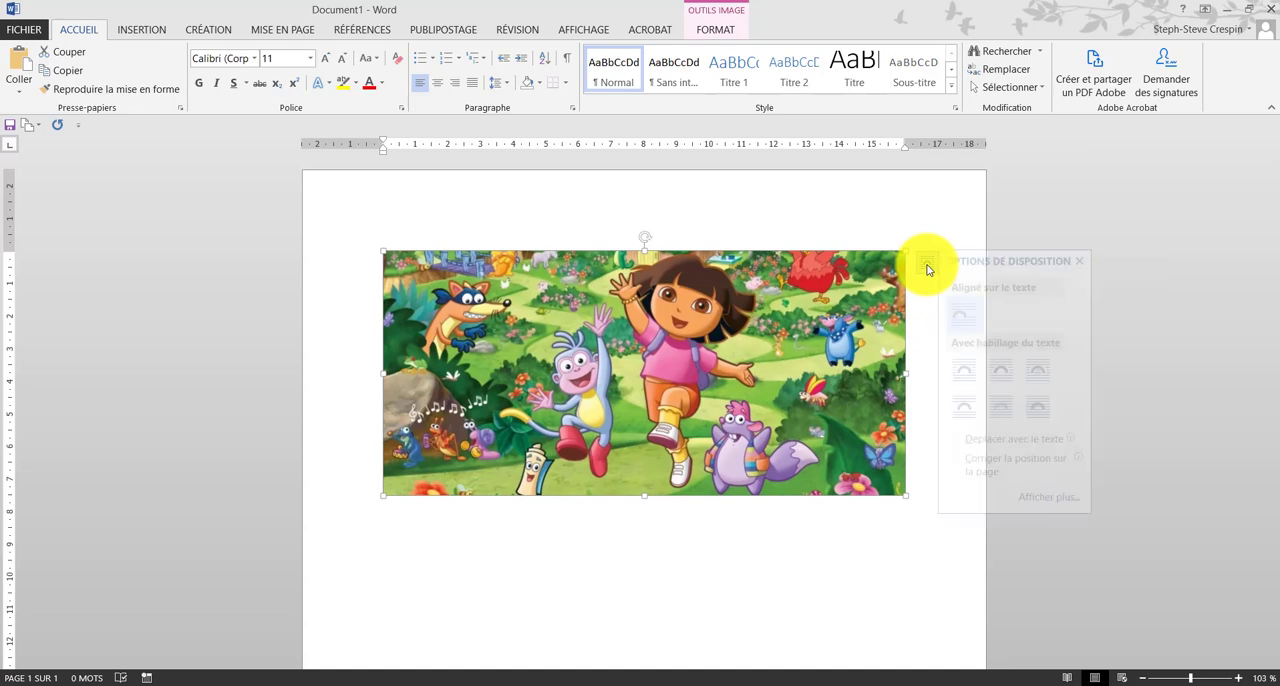
{"action": "left_click", "coordinate": [1047, 413]}
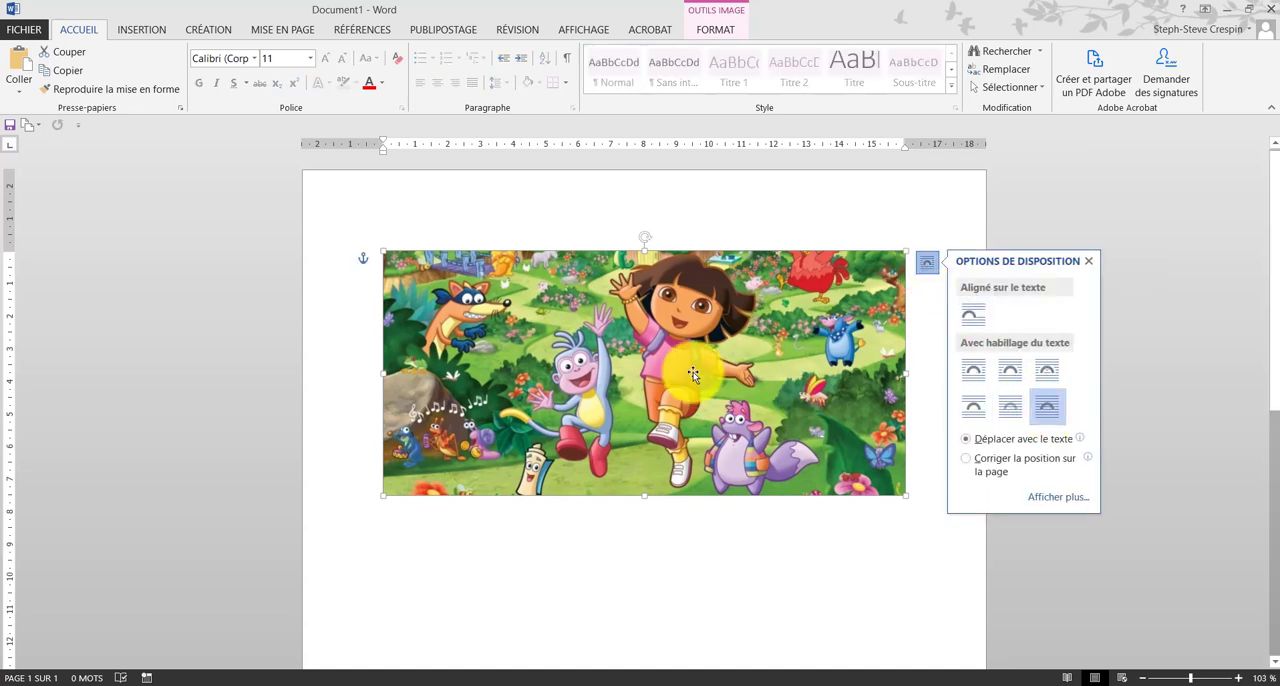
Step: Move the picture to the page's upper-left corner and enlarge it to the full page width
{"action": "left_click_drag", "start_coordinate": [714, 371], "coordinate": [605, 288]}
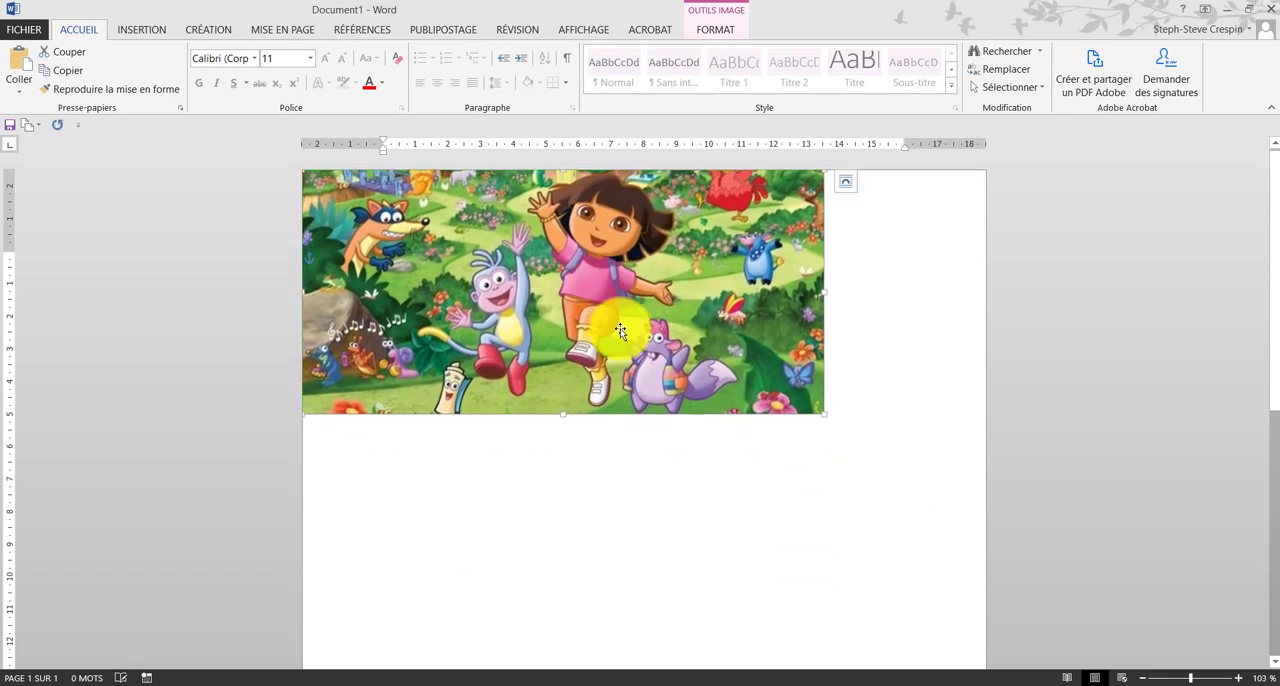
{"action": "left_click_drag", "start_coordinate": [824, 413], "coordinate": [933, 495]}
{"action": "left_click", "coordinate": [806, 563]}
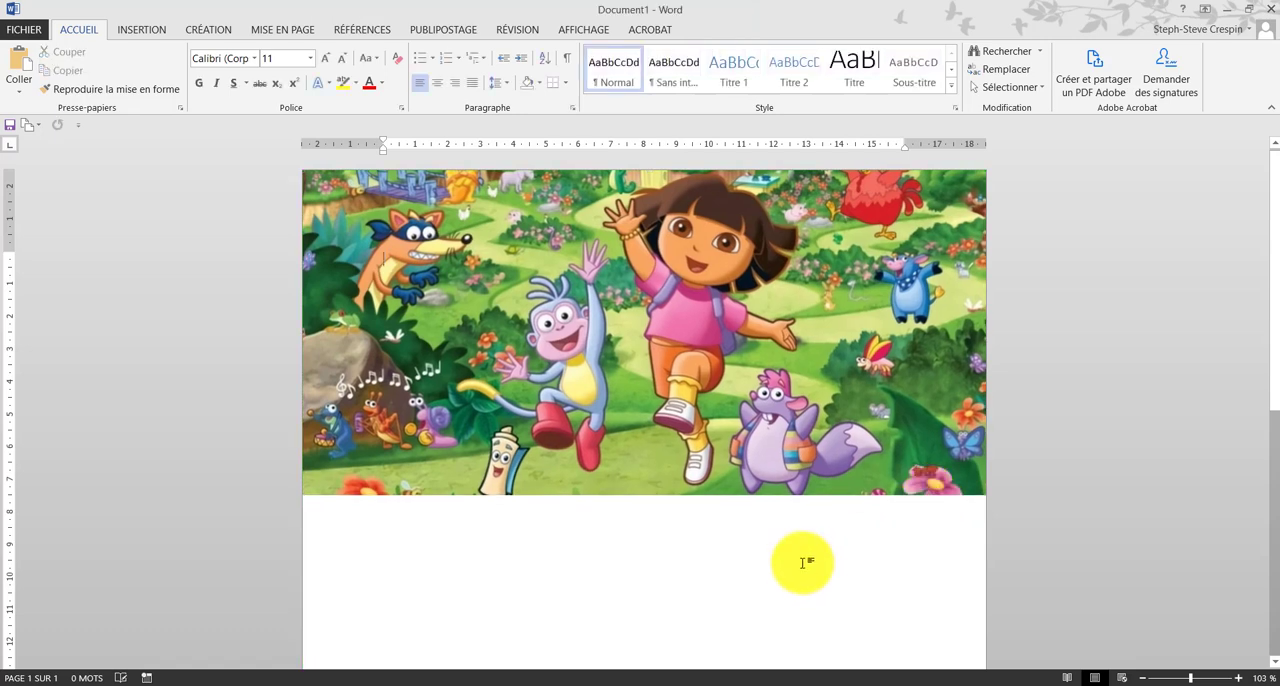
Step: Copy the full-width Dora picture and paste a duplicate of it on the same page
{"action": "right_click", "coordinate": [755, 411]}
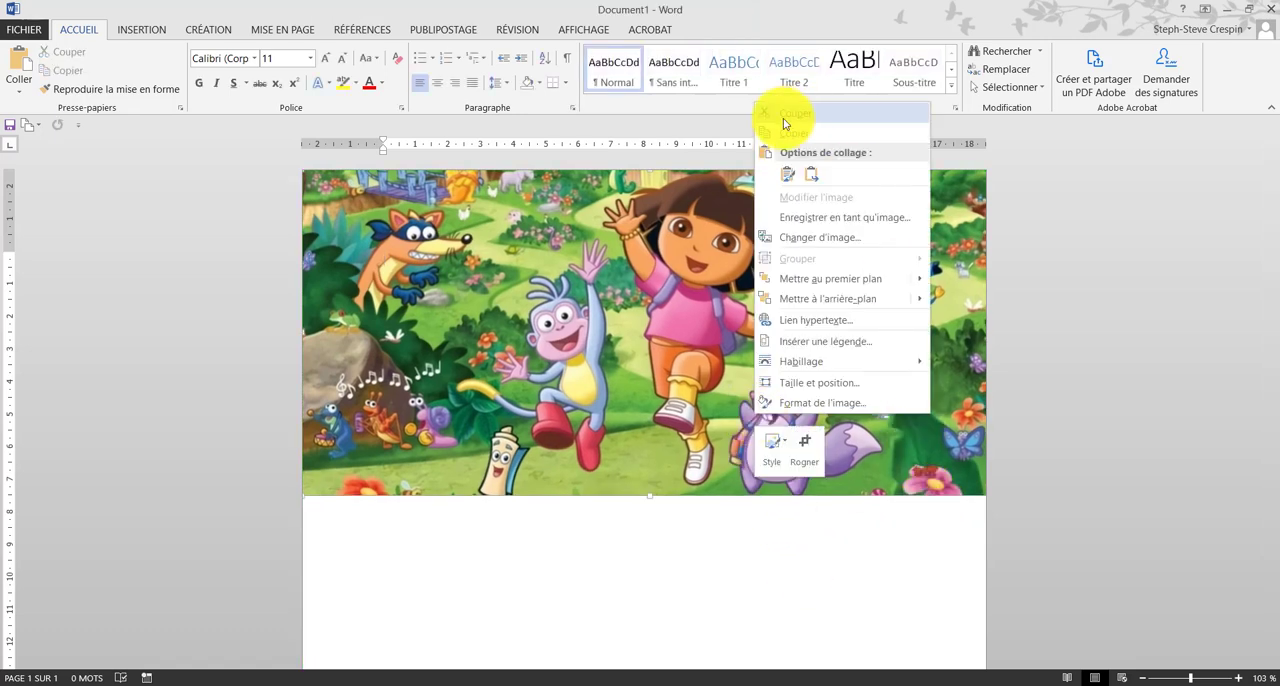
{"action": "left_click", "coordinate": [797, 136]}
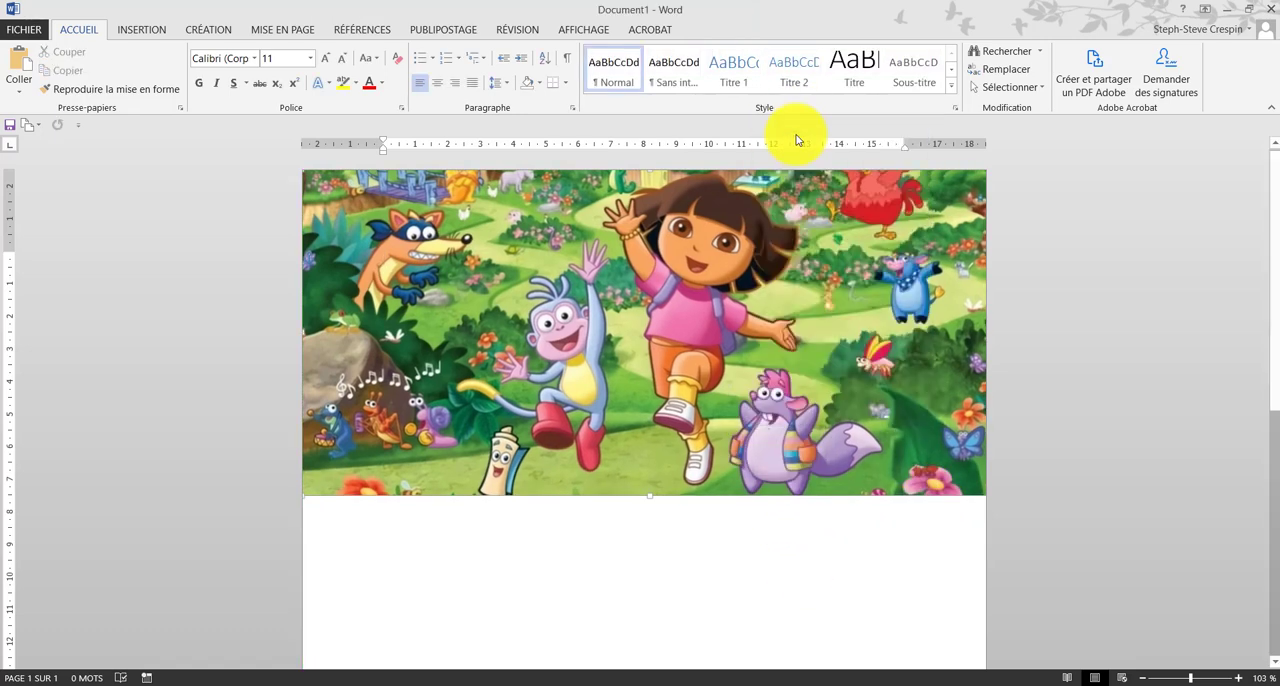
{"action": "scroll", "coordinate": [654, 443], "scroll_direction": "down", "scroll_amount": 5}
{"action": "right_click", "coordinate": [565, 430]}
{"action": "left_click", "coordinate": [600, 503]}
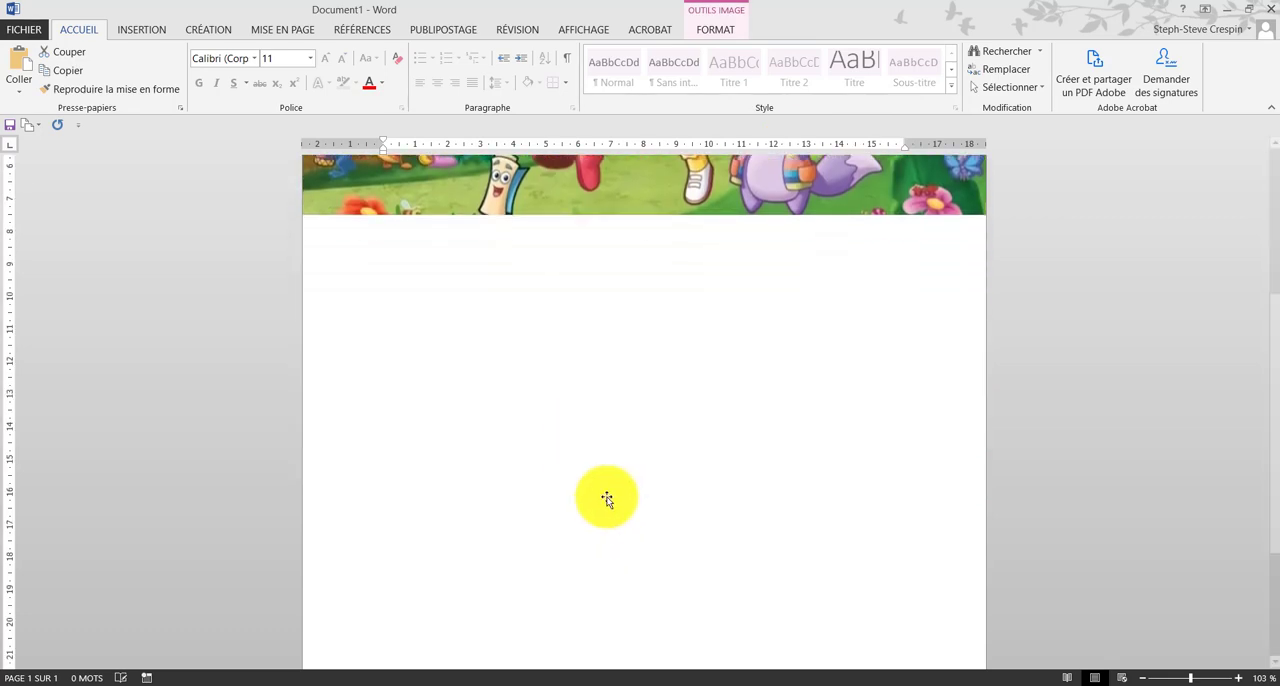
Step: Move the duplicate picture into the lower half of the page, leaving a blank gap below the first picture
{"action": "scroll", "coordinate": [678, 510], "scroll_direction": "down", "scroll_amount": 4}
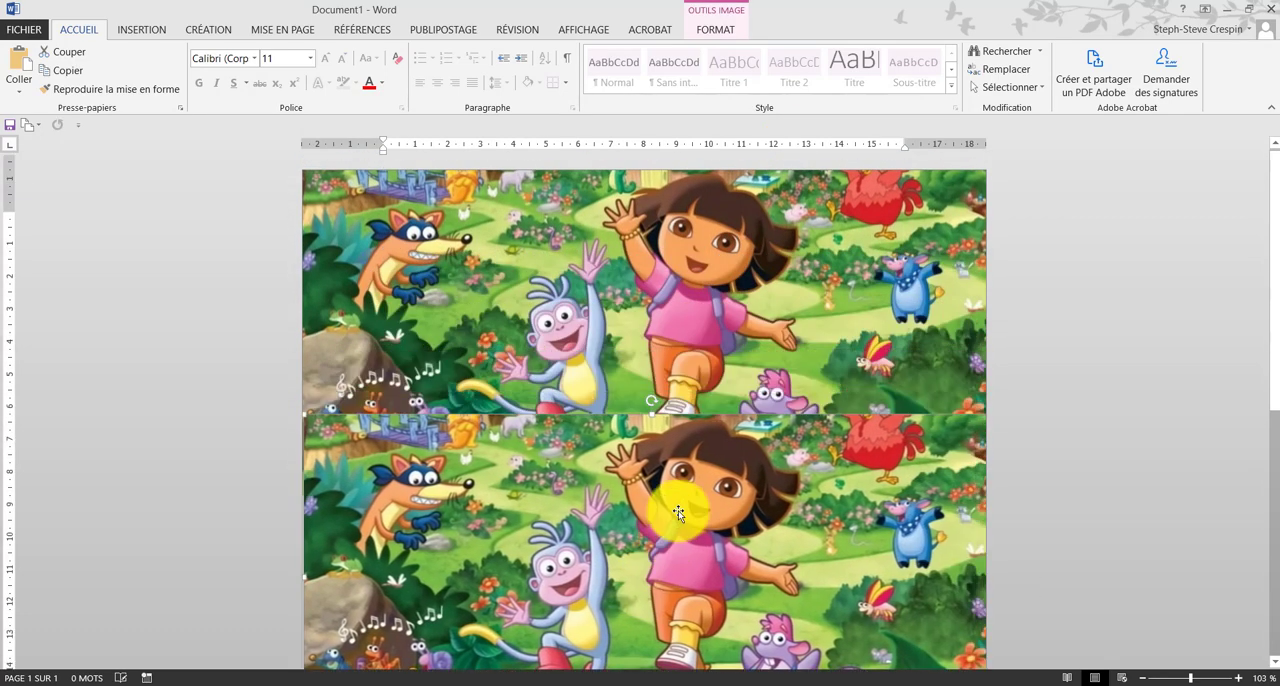
{"action": "left_click_drag", "start_coordinate": [667, 341], "coordinate": [671, 482]}
{"action": "scroll", "coordinate": [760, 360], "scroll_direction": "down", "scroll_amount": 3}
{"action": "left_click_drag", "start_coordinate": [760, 361], "coordinate": [759, 430]}
{"action": "scroll", "coordinate": [771, 303], "scroll_direction": "up", "scroll_amount": 5}
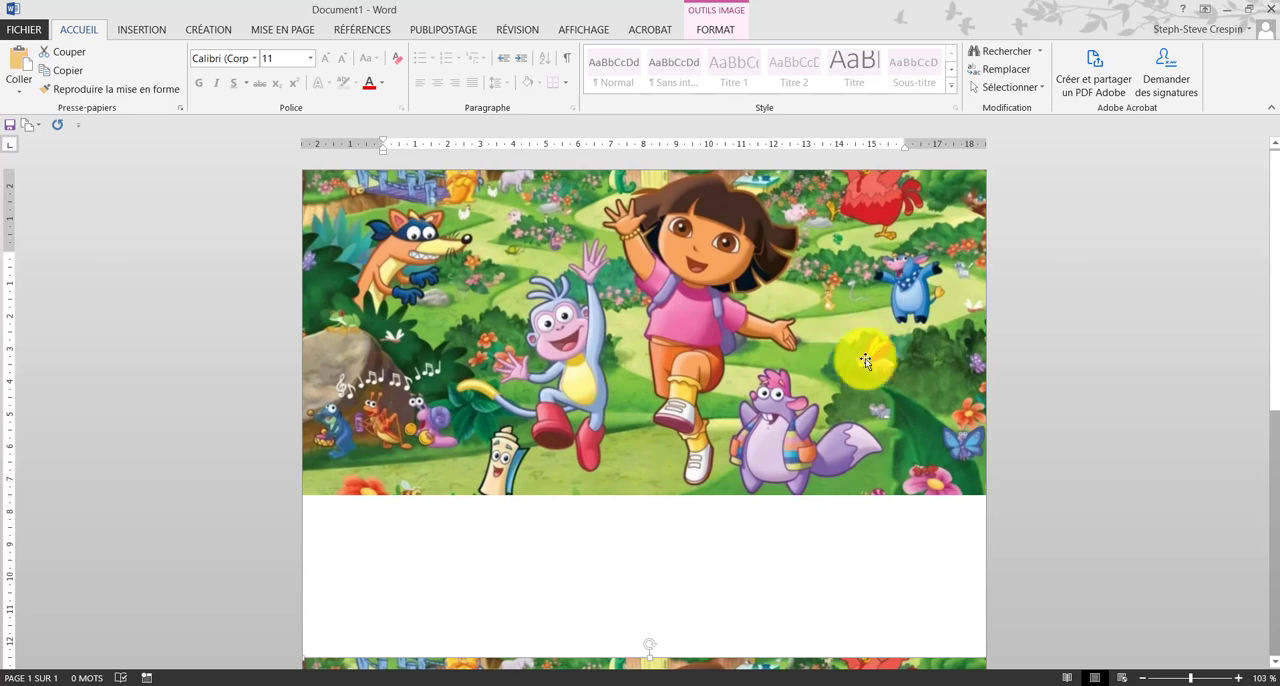
Step: Copy the upper picture again, paste another copy, and place it over the gap between the two pictures
{"action": "right_click", "coordinate": [697, 325]}
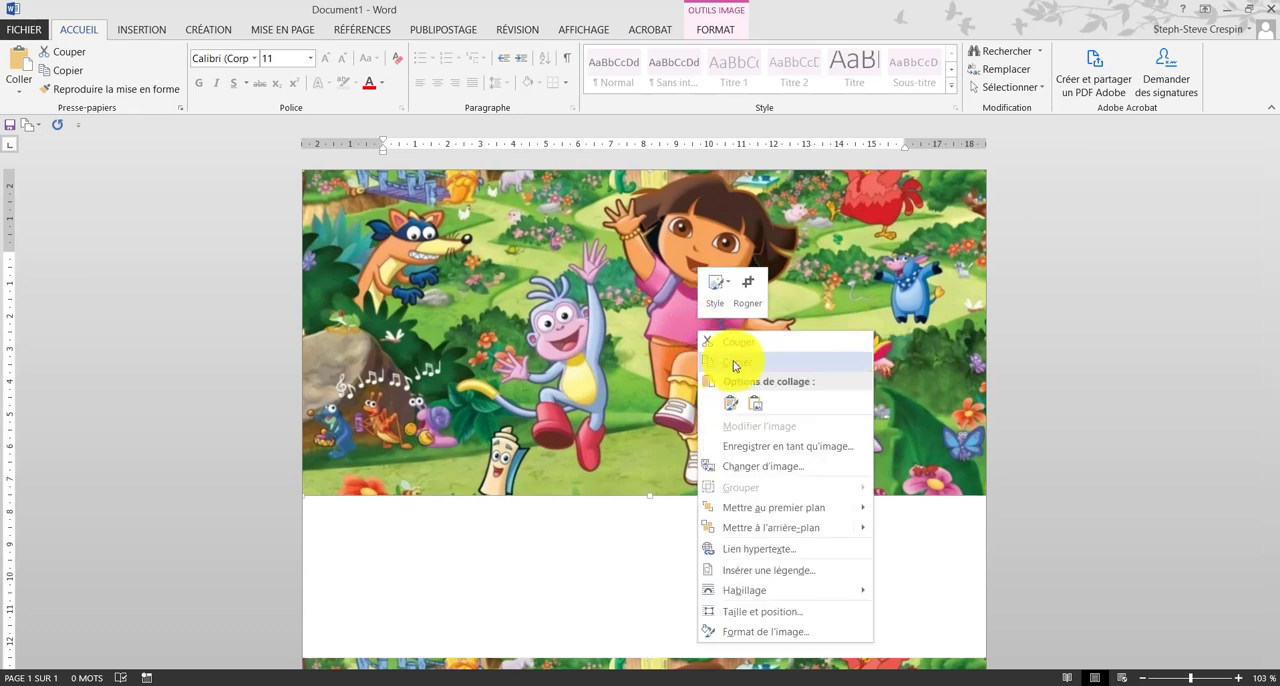
{"action": "left_click", "coordinate": [744, 364]}
{"action": "scroll", "coordinate": [744, 364], "scroll_direction": "down", "scroll_amount": 2}
{"action": "right_click", "coordinate": [609, 408]}
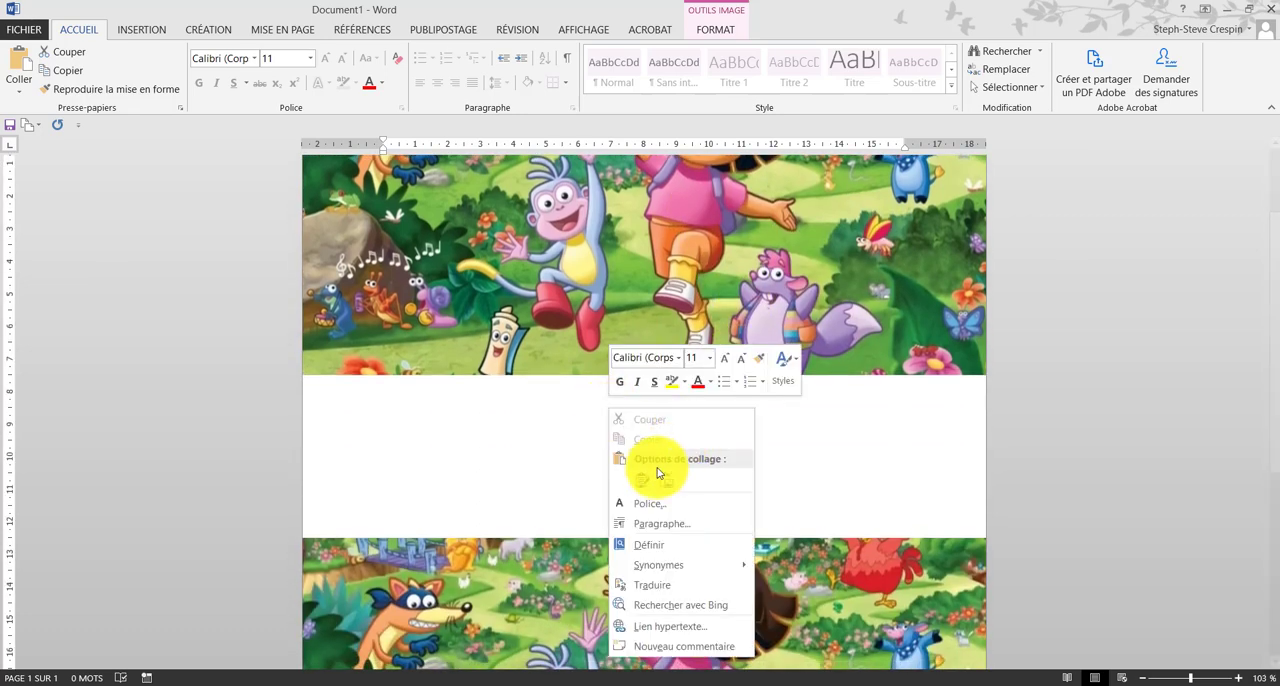
{"action": "left_click", "coordinate": [641, 484]}
{"action": "left_click_drag", "start_coordinate": [814, 308], "coordinate": [650, 429]}
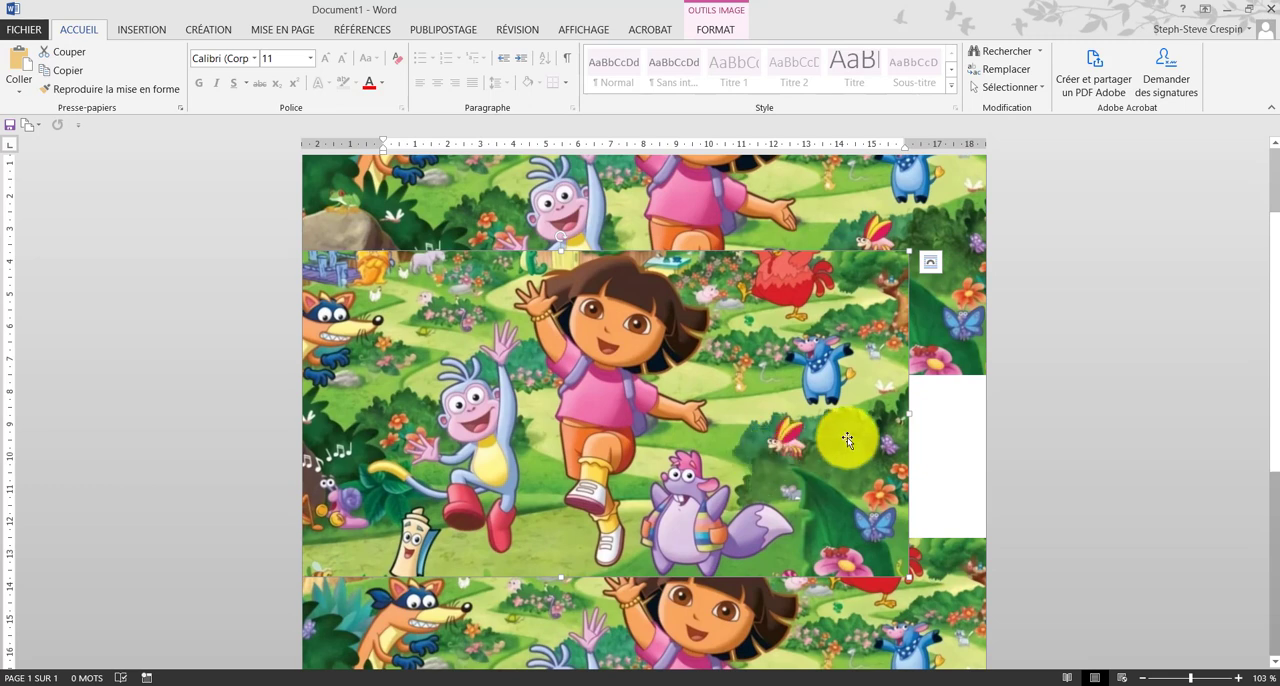
Step: Crop the third picture to a horizontal strip ending at the red and yellow butterfly, and move it into the blank gap
{"action": "right_click", "coordinate": [830, 376]}
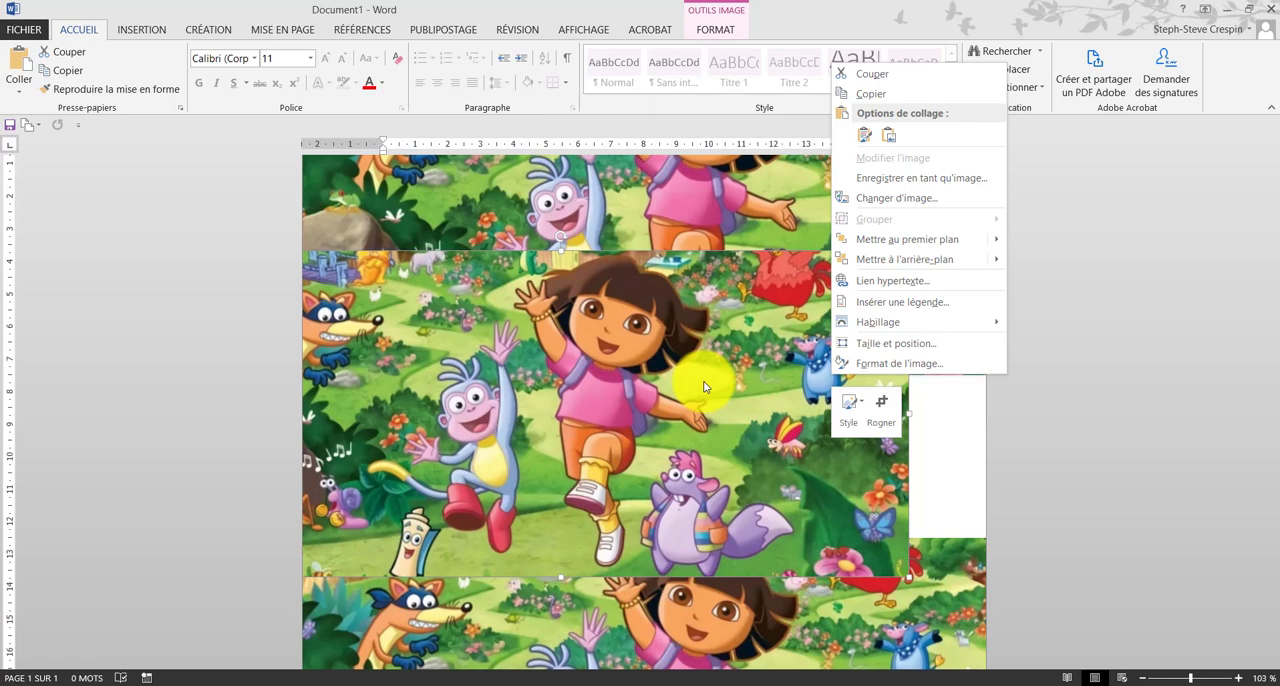
{"action": "left_click", "coordinate": [885, 415]}
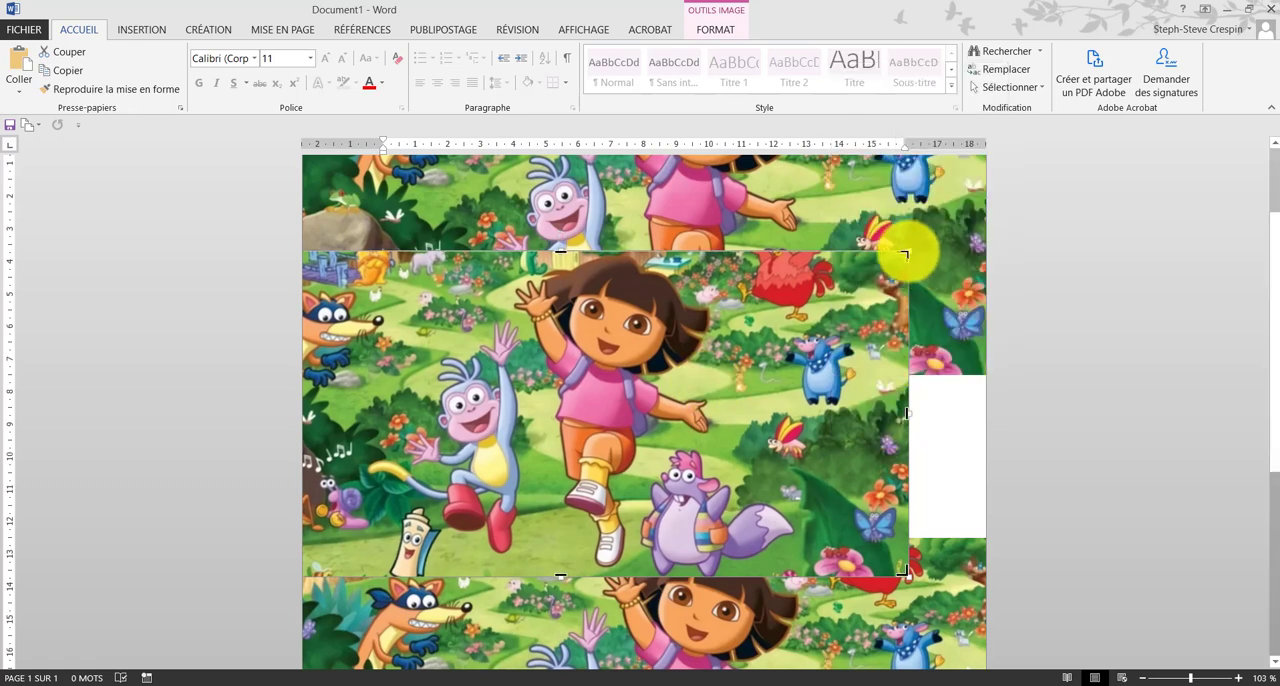
{"action": "left_click_drag", "start_coordinate": [905, 255], "coordinate": [806, 413]}
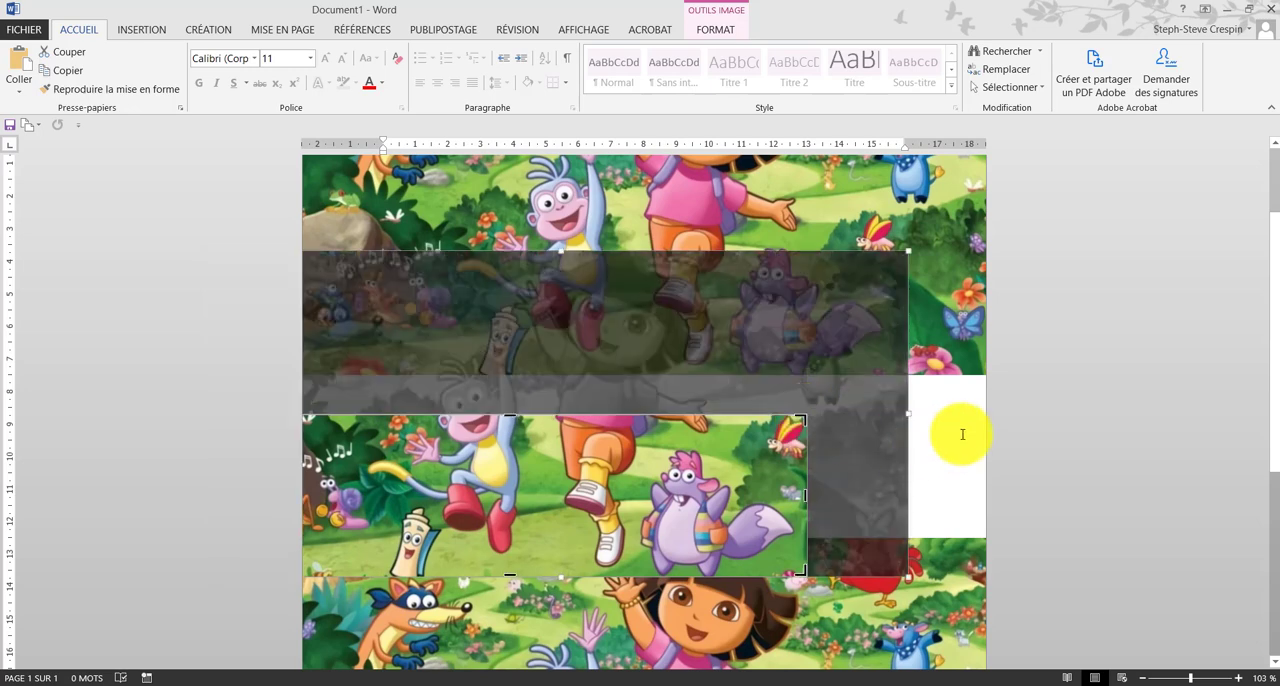
{"action": "left_click_drag", "start_coordinate": [509, 569], "coordinate": [527, 464]}
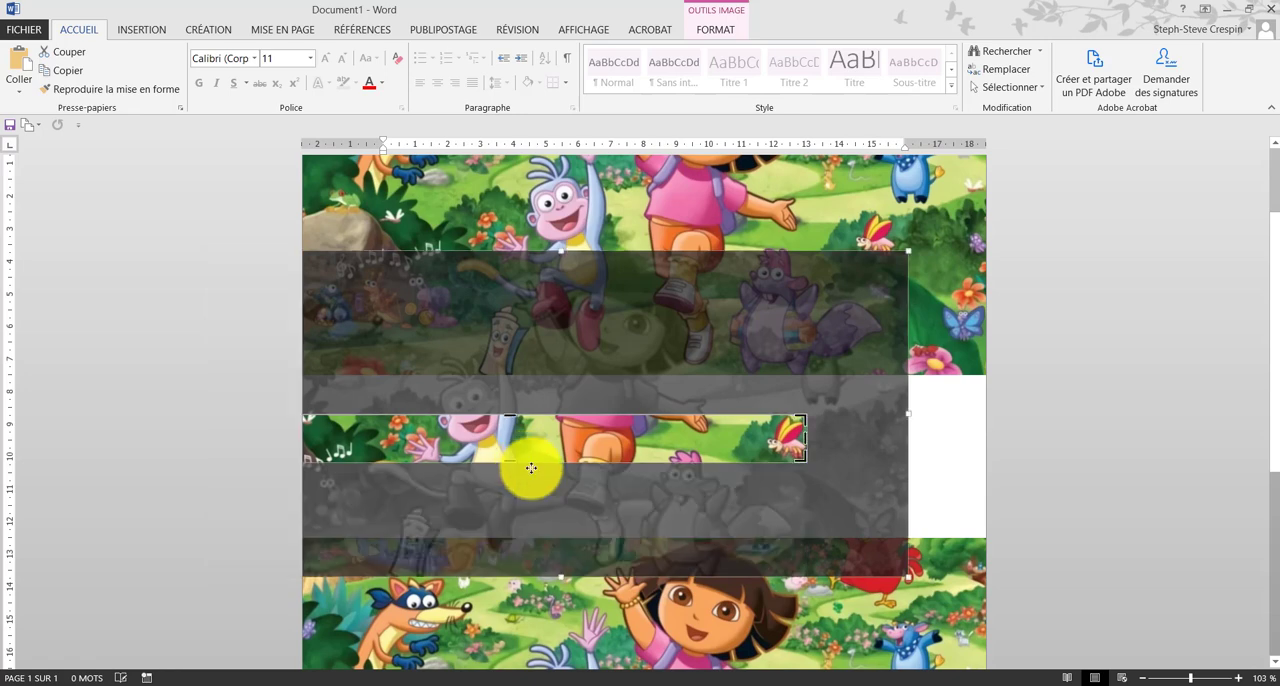
{"action": "left_click", "coordinate": [902, 468]}
{"action": "left_click_drag", "start_coordinate": [720, 466], "coordinate": [861, 453]}
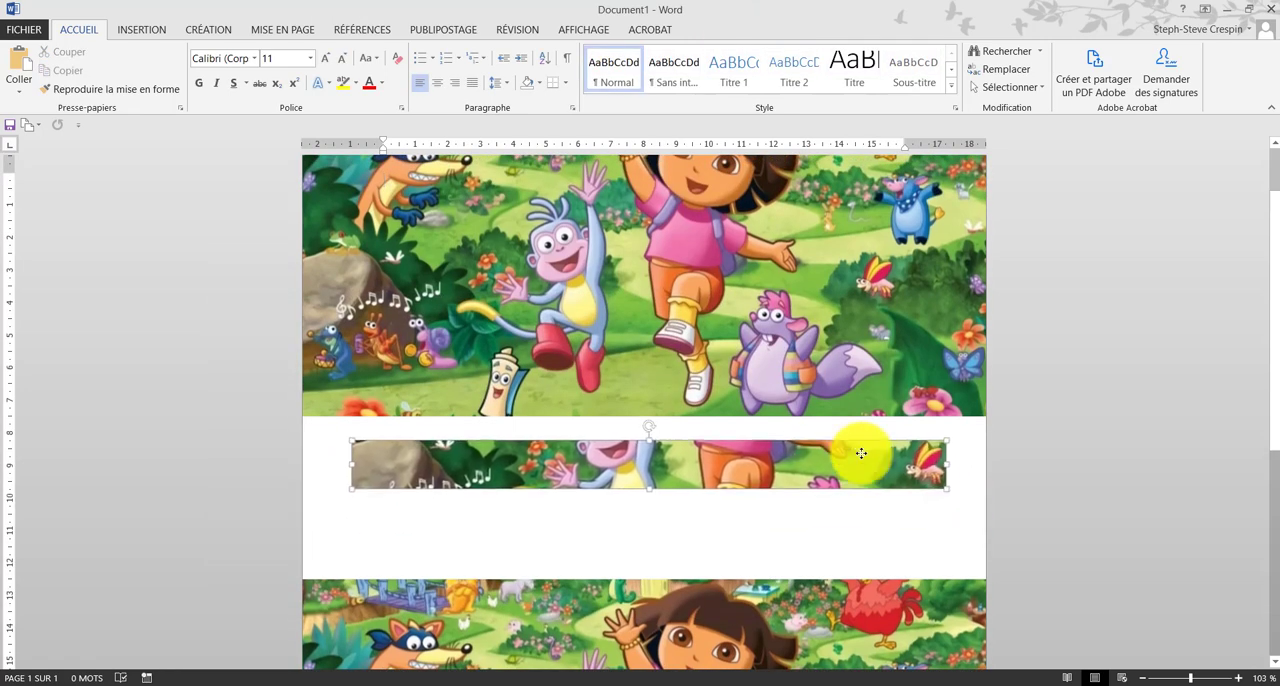
Step: Crop the strip's remaining width so that only the red and yellow butterfly is kept
{"action": "right_click", "coordinate": [686, 466]}
{"action": "left_click", "coordinate": [737, 492]}
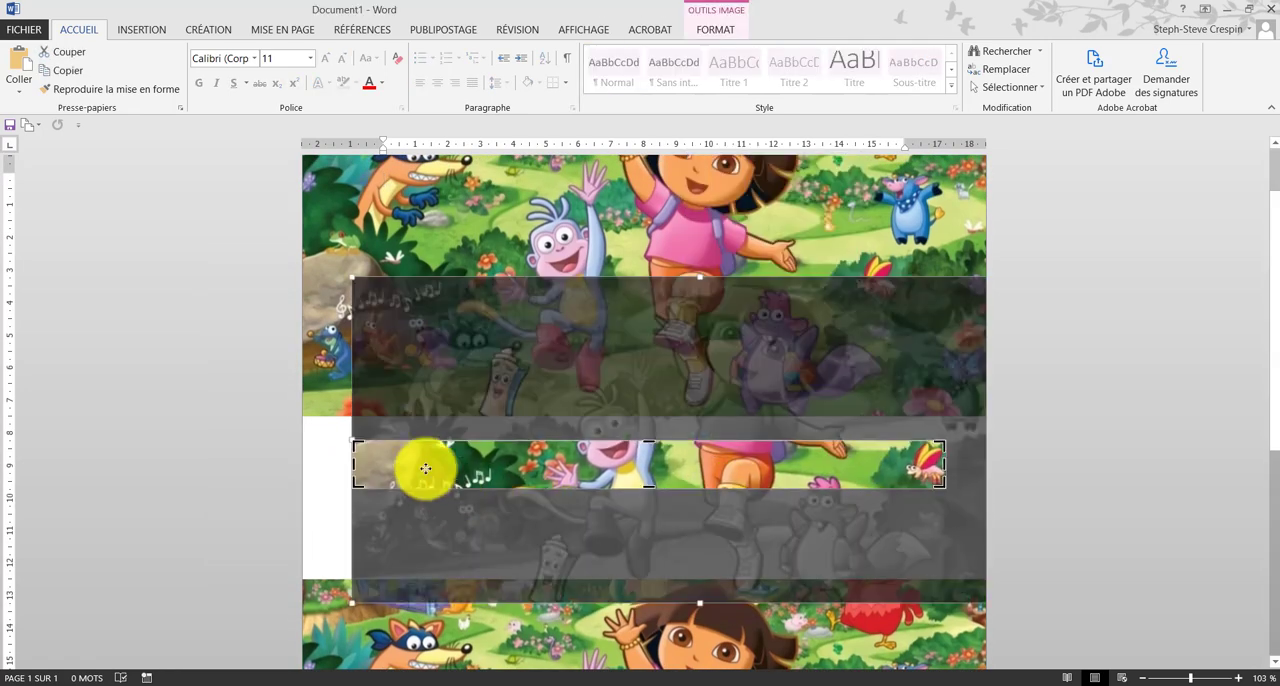
{"action": "left_click_drag", "start_coordinate": [351, 466], "coordinate": [901, 500]}
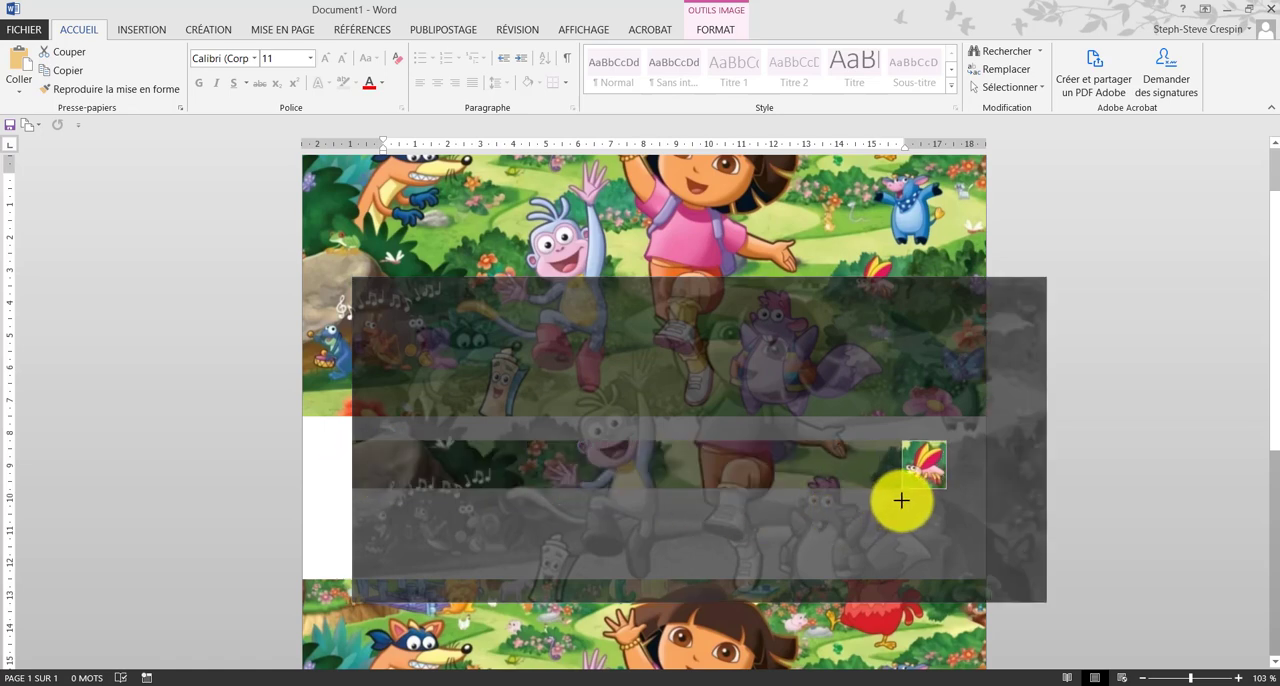
{"action": "left_click", "coordinate": [988, 519]}
Step: Move the butterfly cutout onto the upper picture, beside the original butterfly and below the blue bull, and select it
{"action": "scroll", "coordinate": [703, 485], "scroll_direction": "up", "scroll_amount": 1}
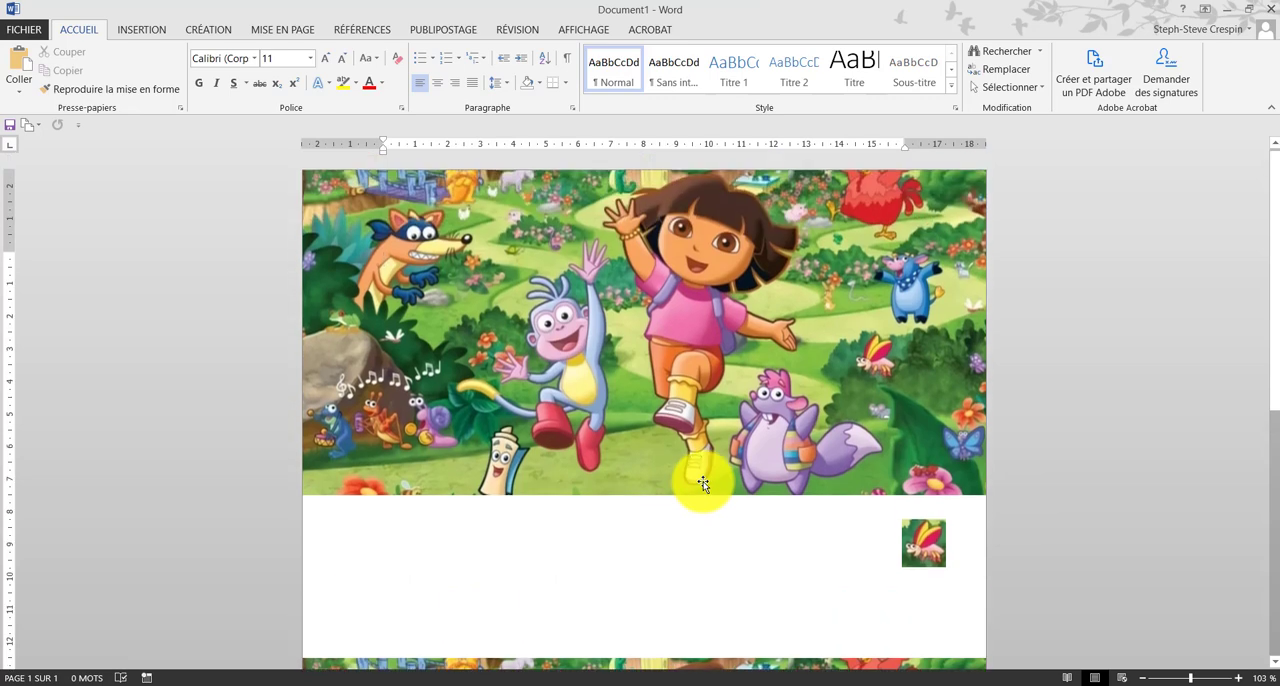
{"action": "left_click_drag", "start_coordinate": [920, 537], "coordinate": [914, 354]}
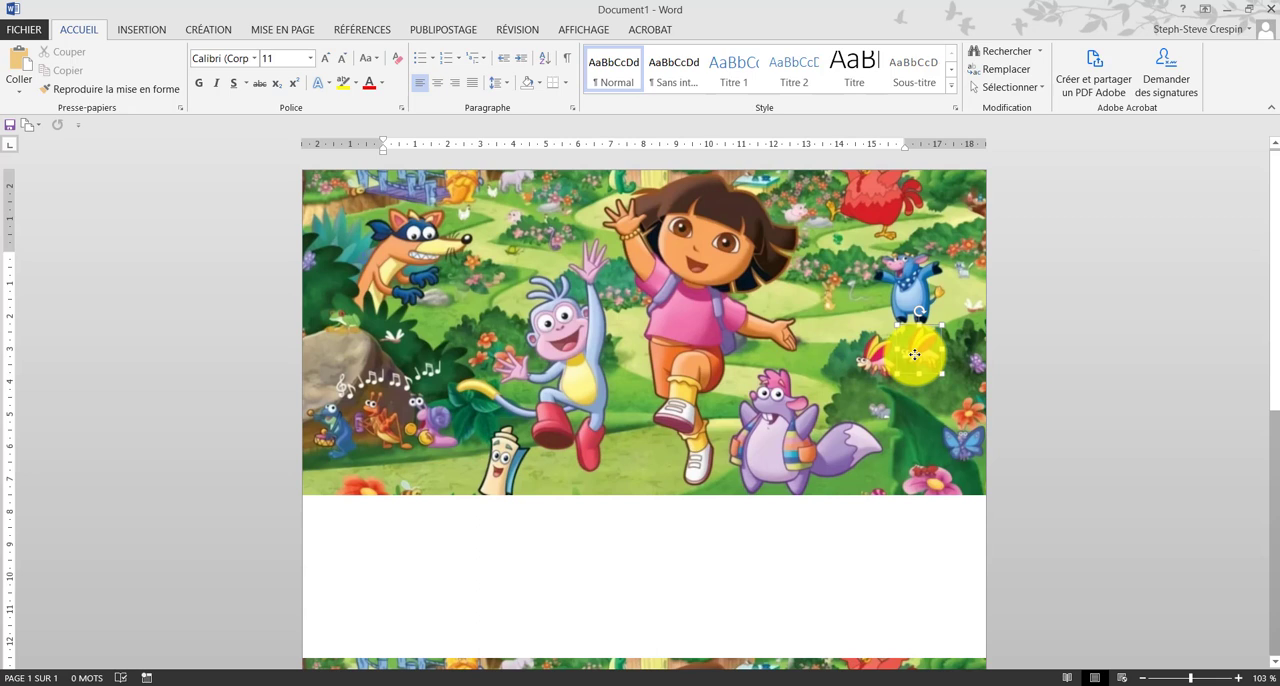
{"action": "left_click", "coordinate": [902, 424]}
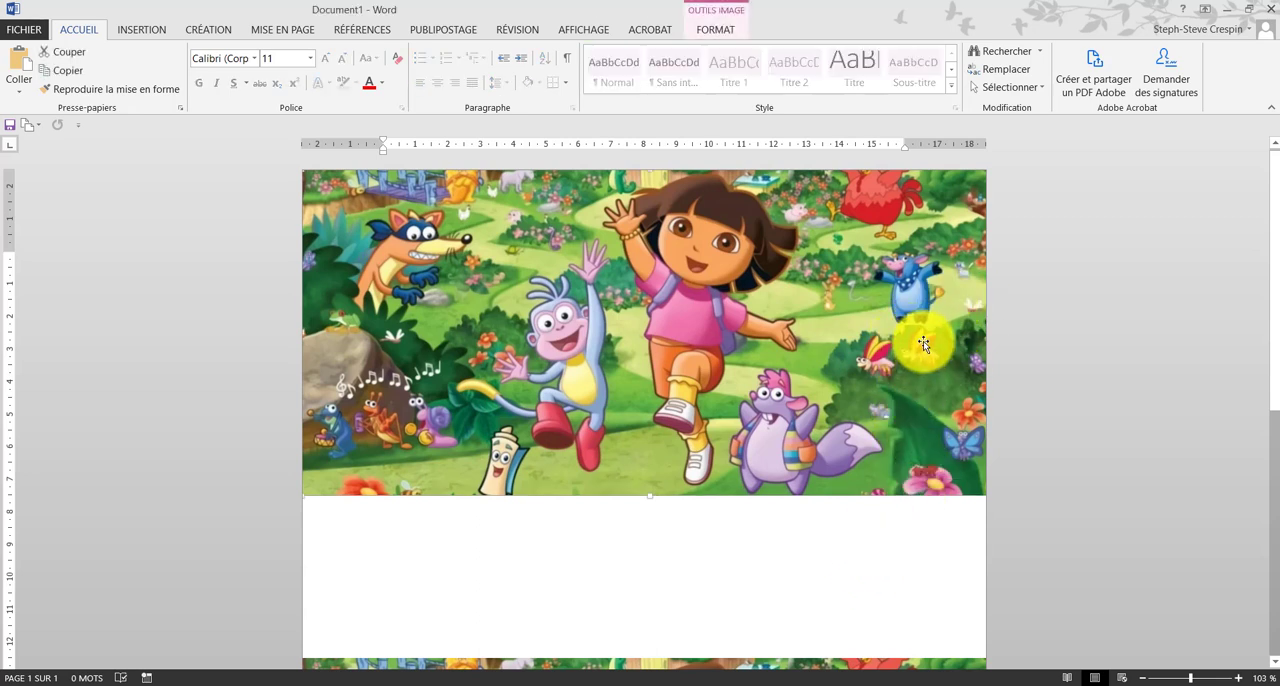
{"action": "left_click", "coordinate": [901, 372]}
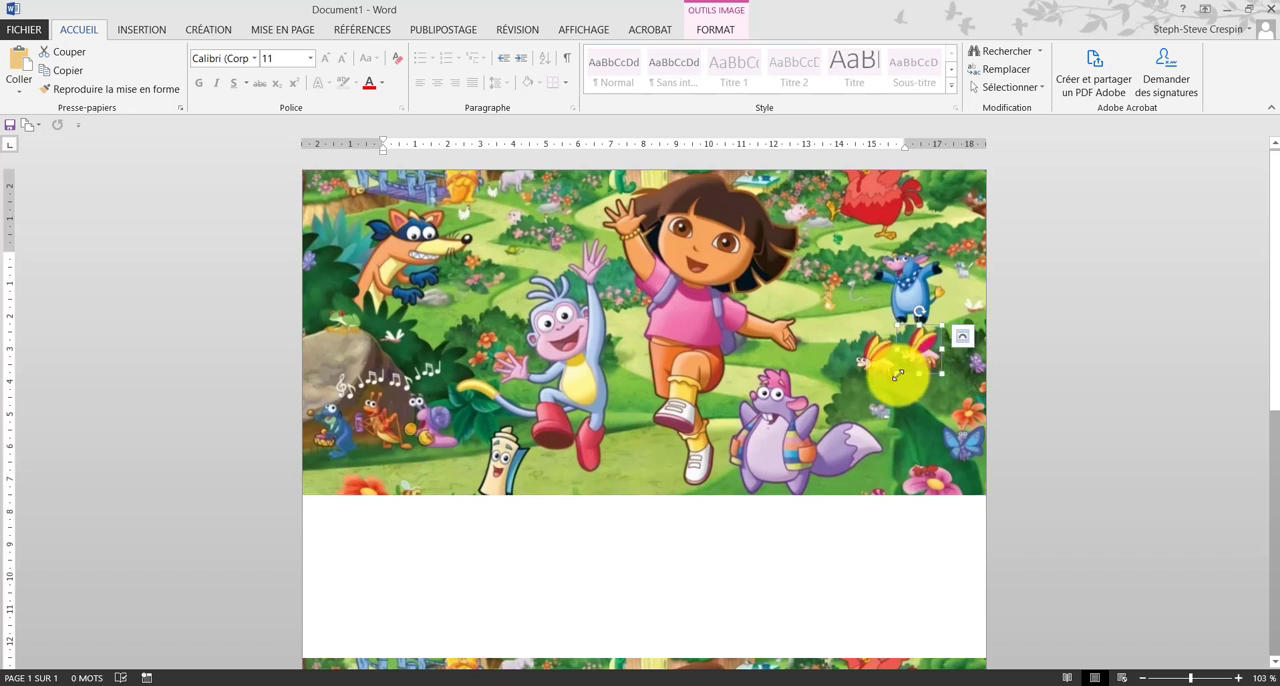
Step: Shrink the butterfly cutout and tilt it slightly, placing it beside the original butterfly on the upper picture
{"action": "left_click_drag", "start_coordinate": [897, 375], "coordinate": [934, 376]}
{"action": "mouse_move", "coordinate": [930, 355]}
{"action": "left_mouse_down"}
{"action": "mouse_move", "coordinate": [937, 343]}
{"action": "mouse_move", "coordinate": [925, 345]}
{"action": "left_mouse_up"}
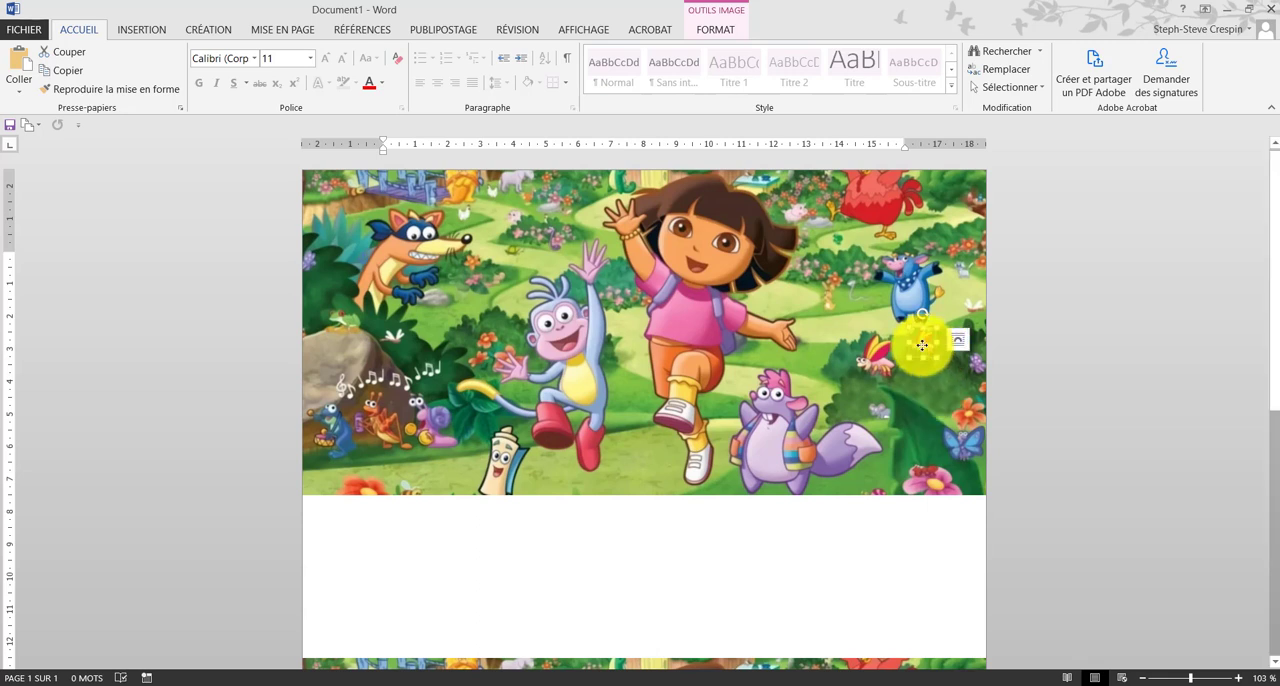
{"action": "left_click_drag", "start_coordinate": [922, 313], "coordinate": [914, 319]}
{"action": "left_click", "coordinate": [908, 438]}
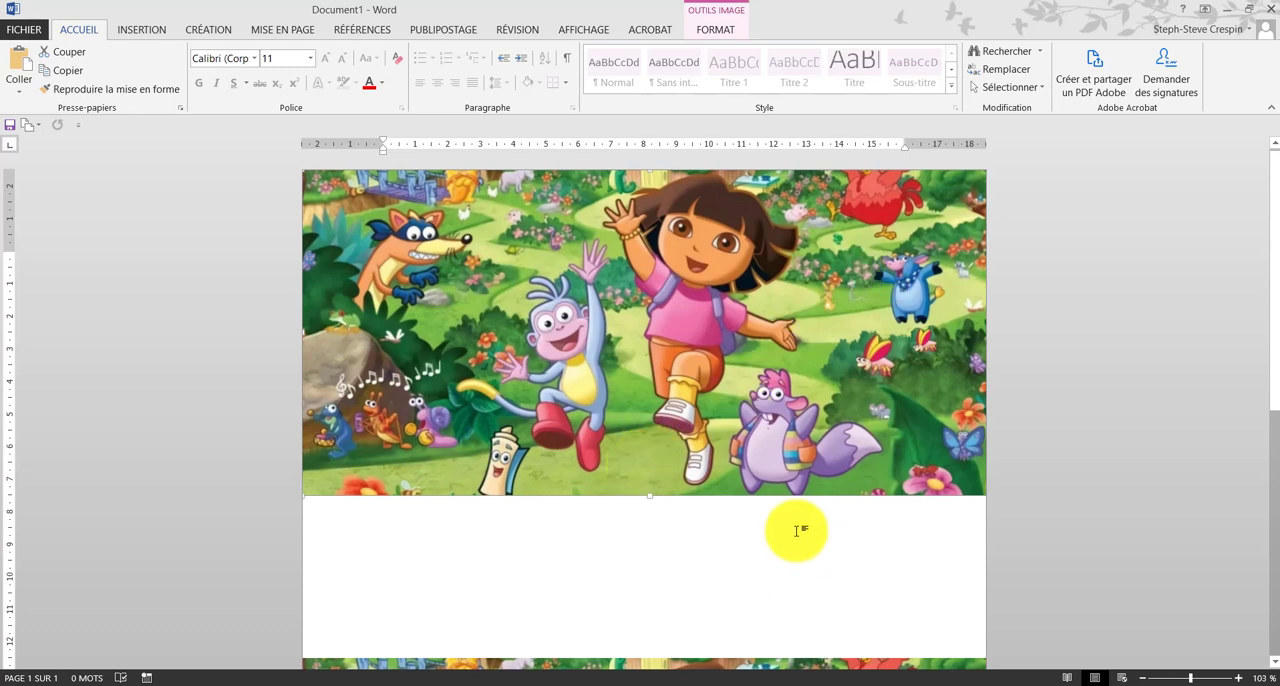
{"action": "scroll", "coordinate": [746, 371], "scroll_direction": "down", "scroll_amount": 5}
{"action": "scroll", "coordinate": [880, 565], "scroll_direction": "up", "scroll_amount": 2}
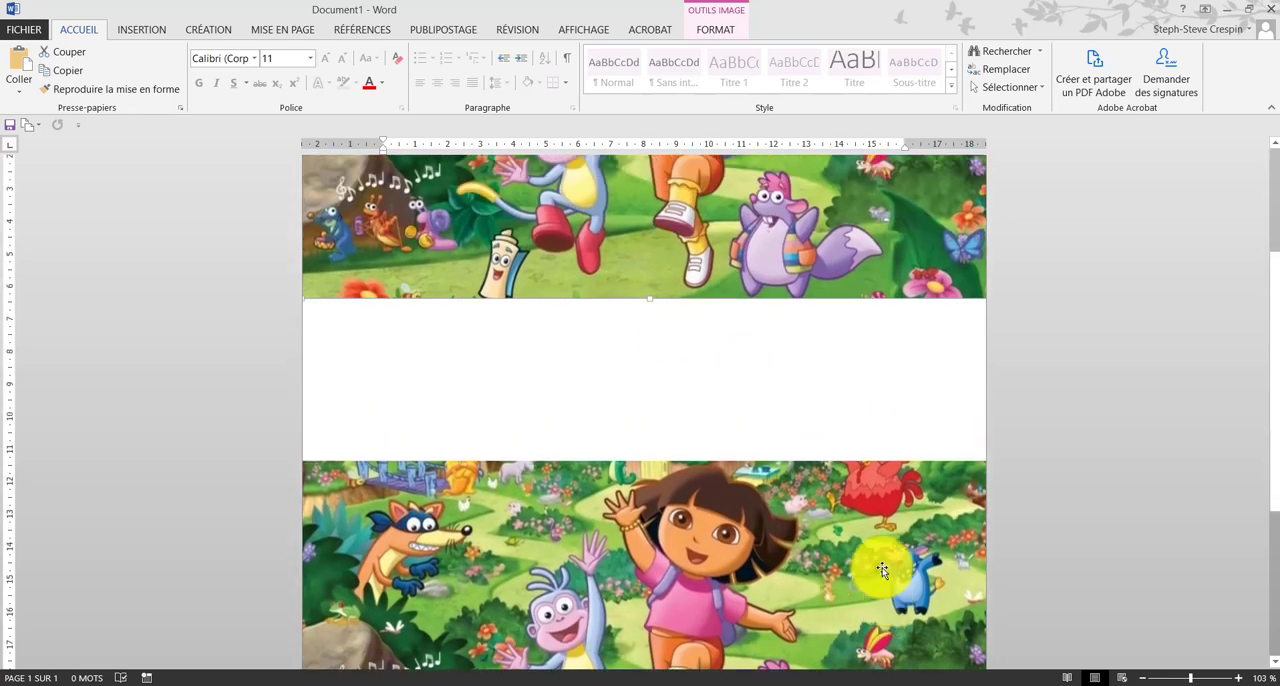
{"action": "scroll", "coordinate": [914, 643], "scroll_direction": "down", "scroll_amount": 1}
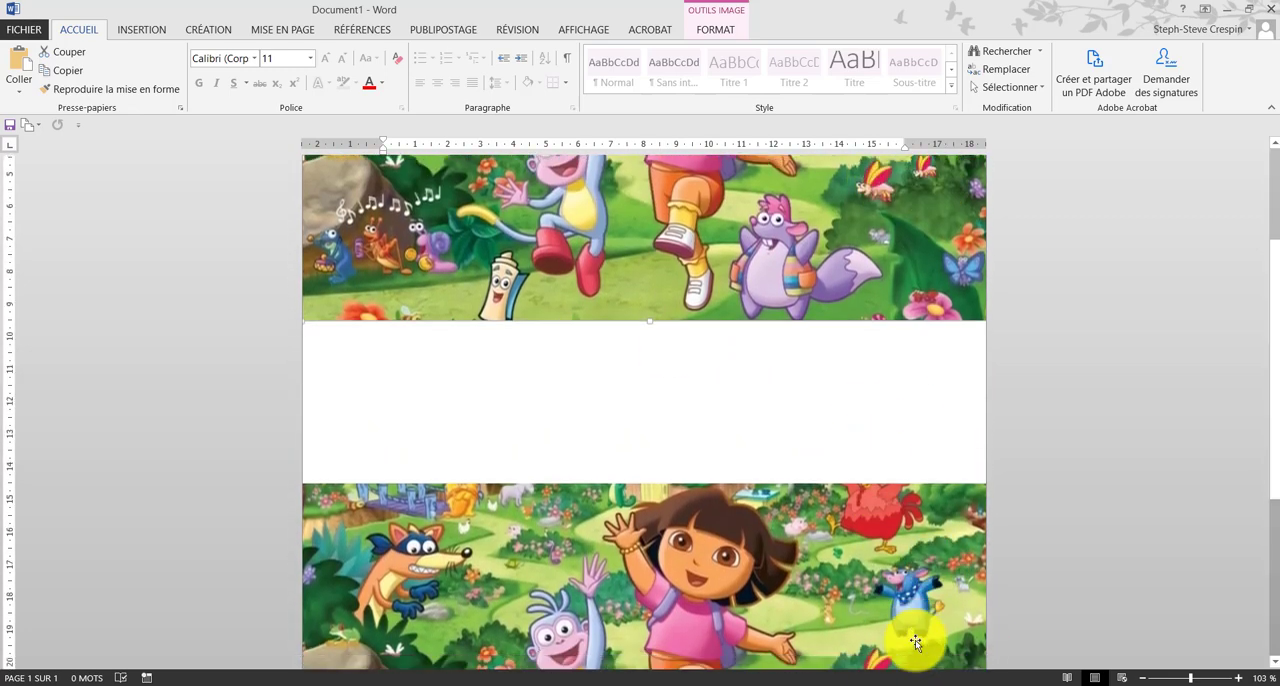
{"action": "scroll", "coordinate": [774, 536], "scroll_direction": "down", "scroll_amount": 5}
{"action": "scroll", "coordinate": [772, 532], "scroll_direction": "up", "scroll_amount": 1}
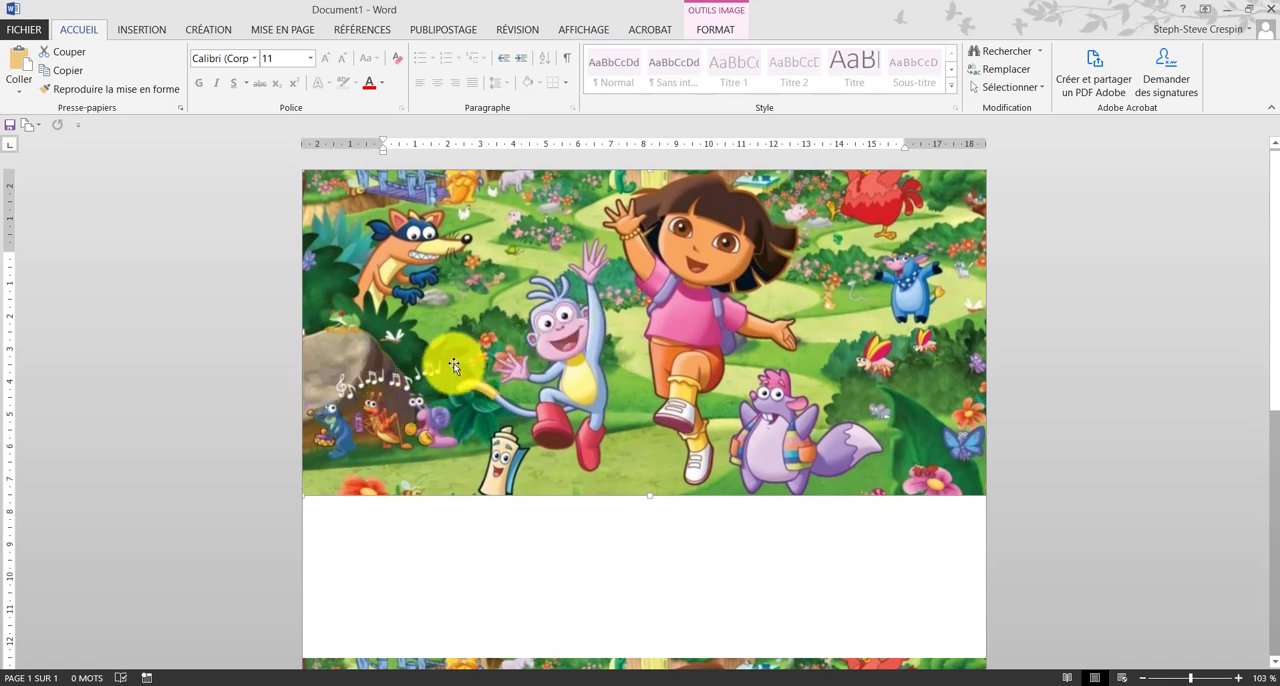
Step: Copy the upper picture, paste another copy, and shift it down so it partly covers the original
{"action": "right_click", "coordinate": [679, 314]}
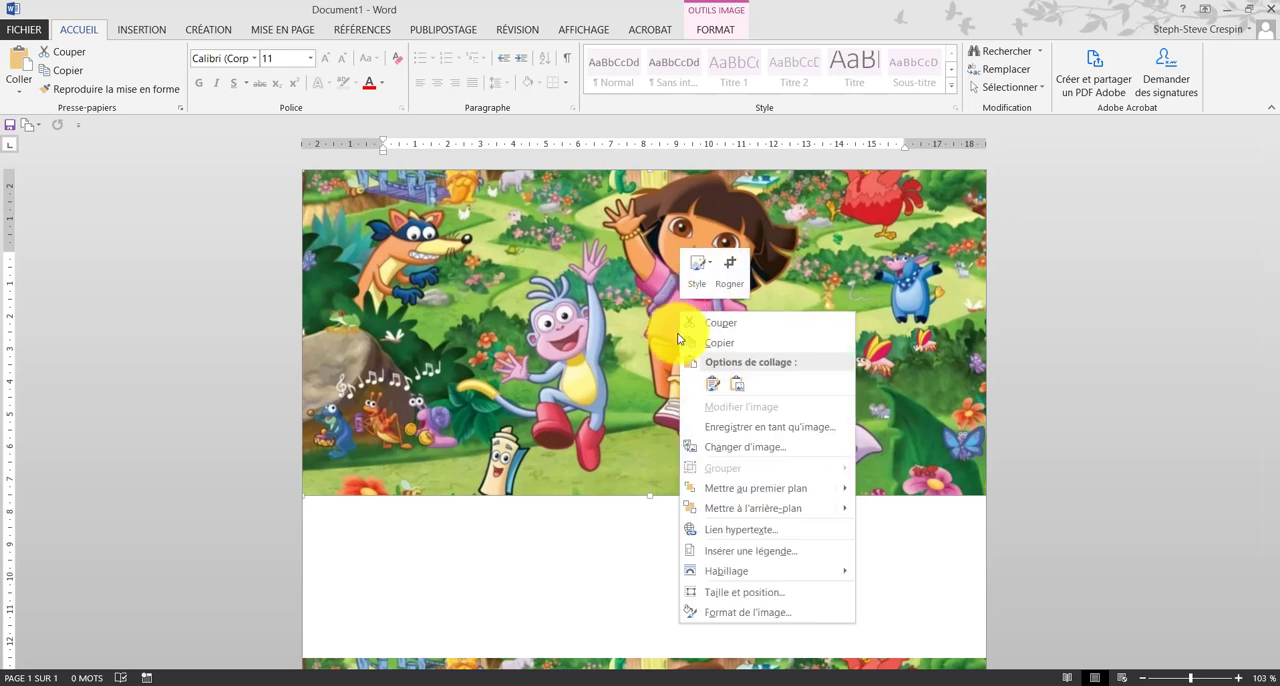
{"action": "left_click", "coordinate": [728, 345]}
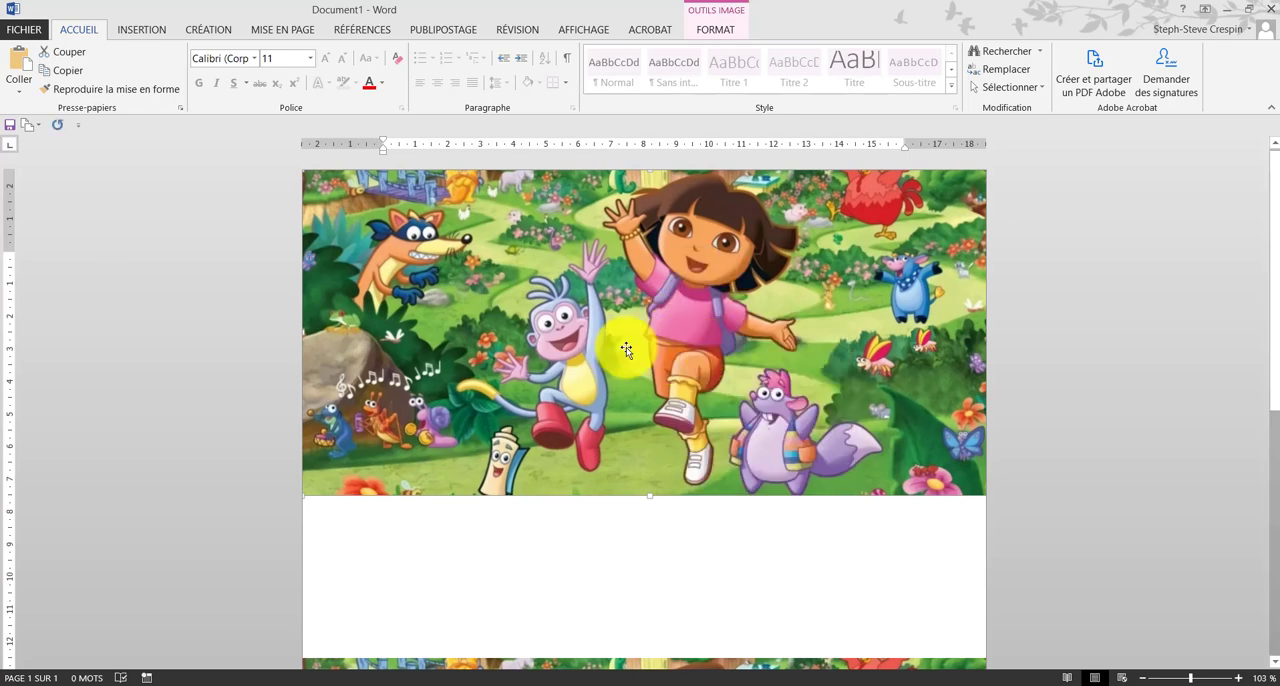
{"action": "right_click", "coordinate": [627, 349]}
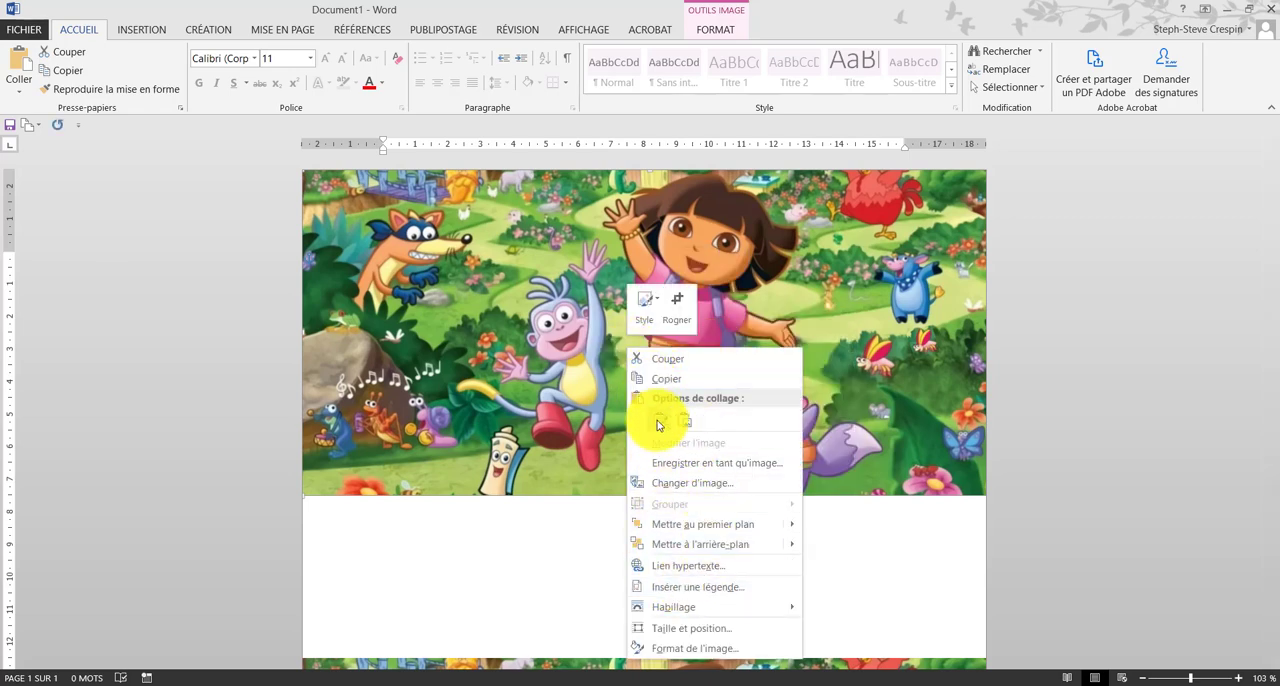
{"action": "left_click", "coordinate": [660, 420]}
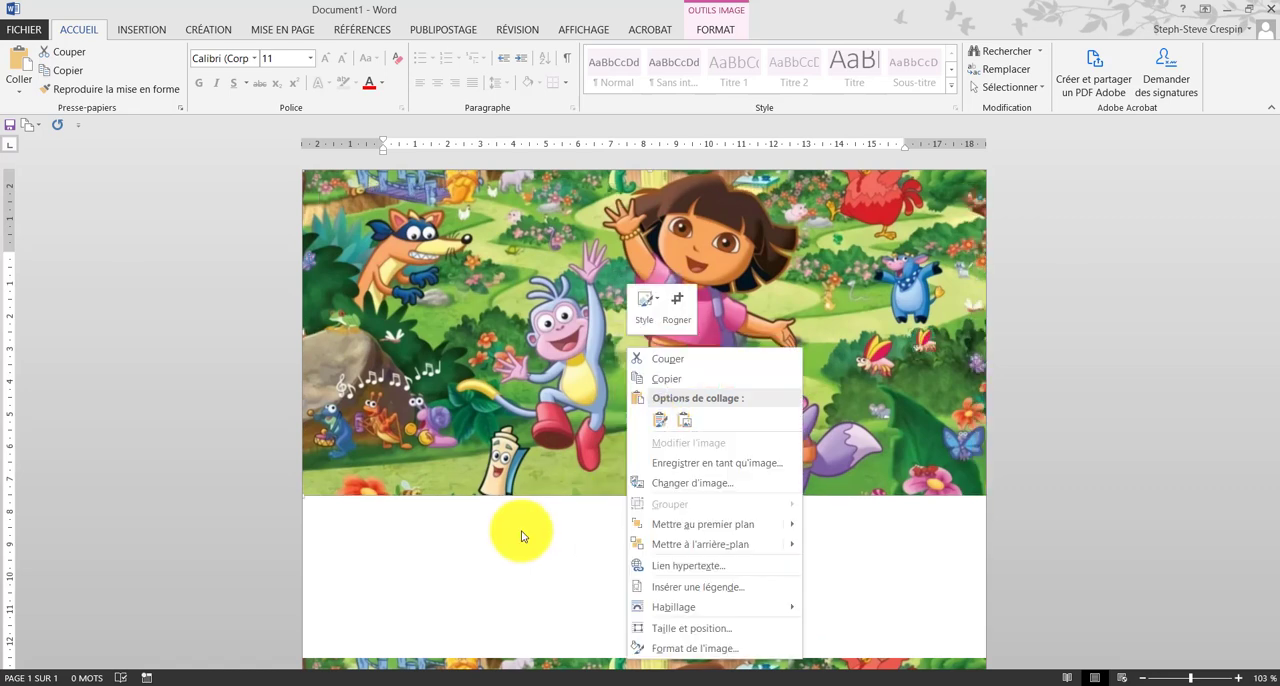
{"action": "right_click", "coordinate": [605, 266]}
{"action": "left_click", "coordinate": [652, 293]}
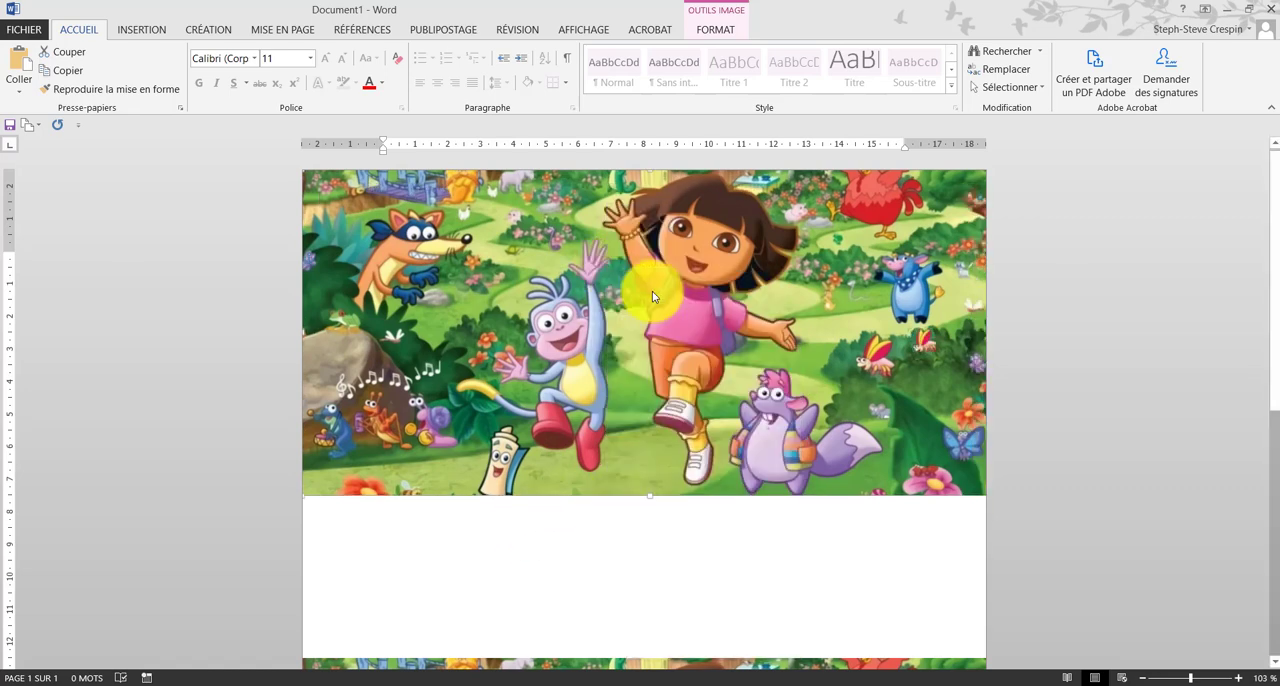
{"action": "right_click", "coordinate": [573, 309]}
{"action": "left_click", "coordinate": [602, 383]}
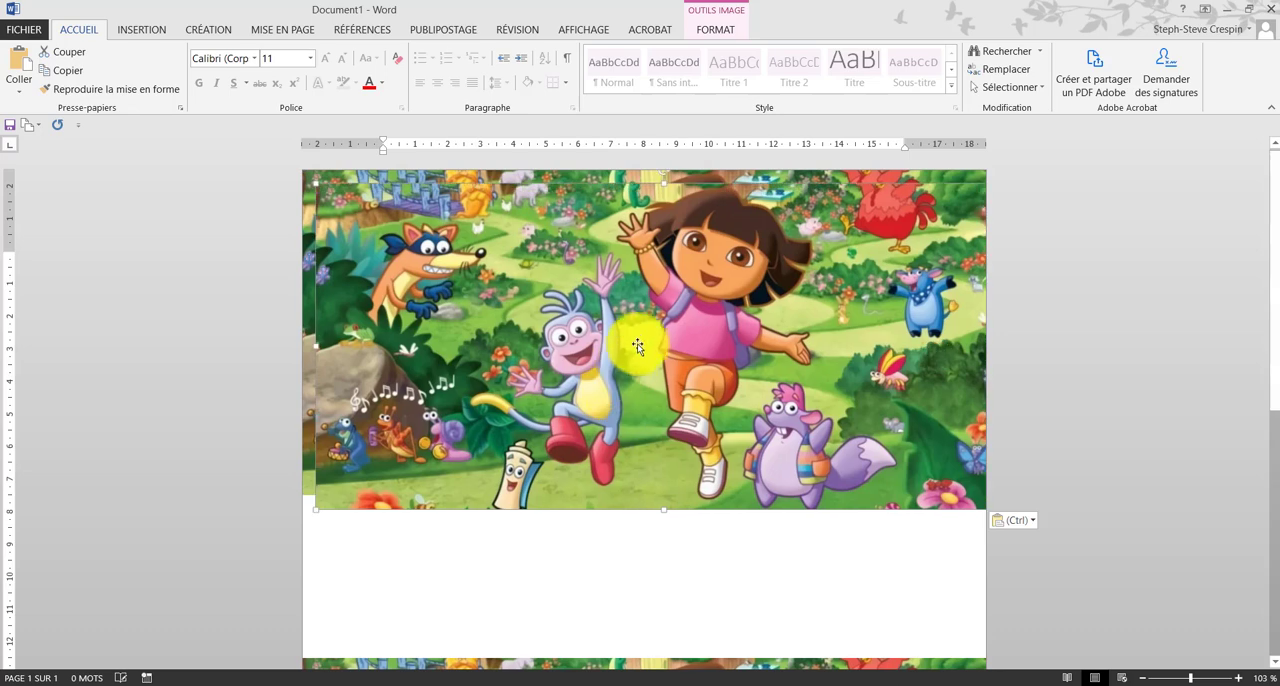
{"action": "left_click_drag", "start_coordinate": [637, 346], "coordinate": [670, 399]}
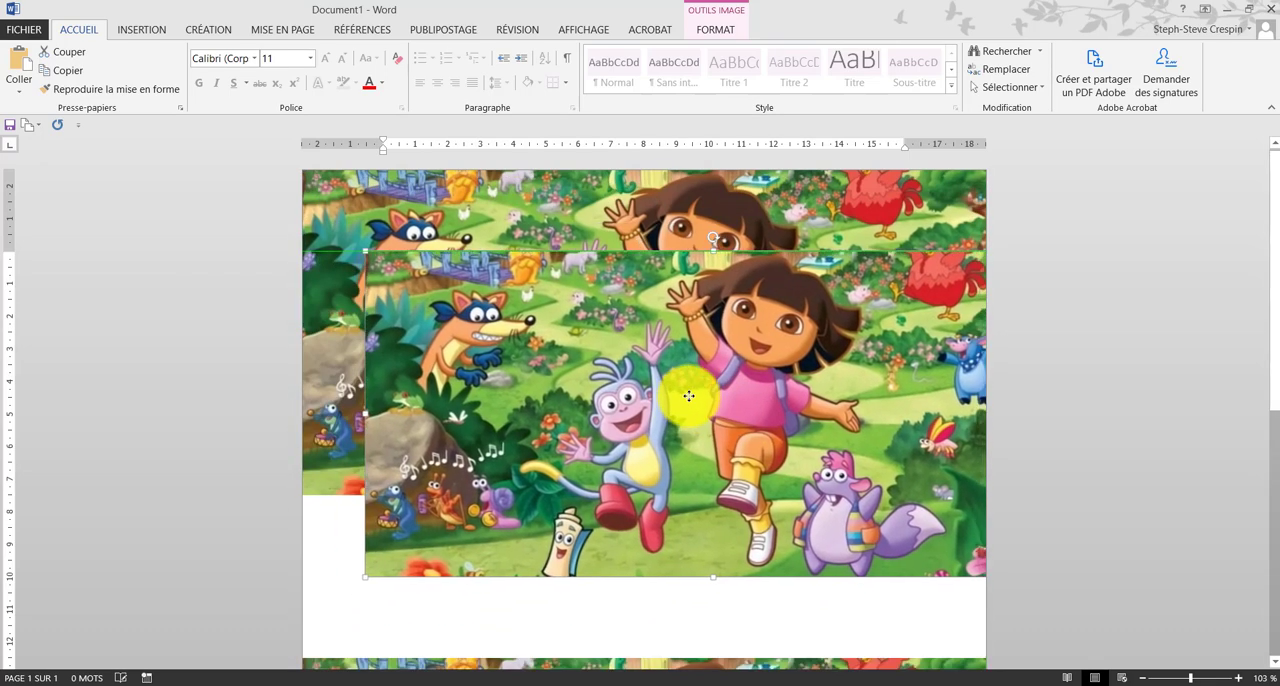
Step: Crop the pasted picture to a thin horizontal strip starting at the last music notes, and move it over the upper picture's music notes
{"action": "right_click", "coordinate": [581, 358]}
{"action": "left_click", "coordinate": [620, 310]}
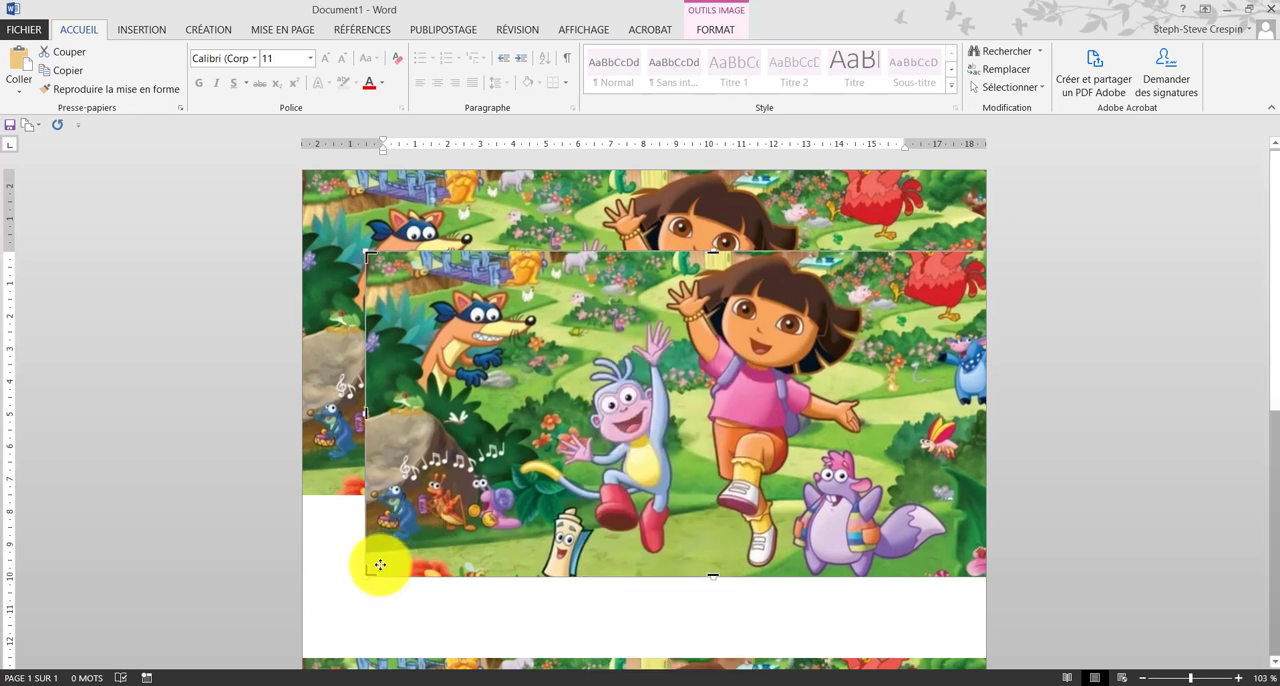
{"action": "left_click_drag", "start_coordinate": [369, 571], "coordinate": [488, 460]}
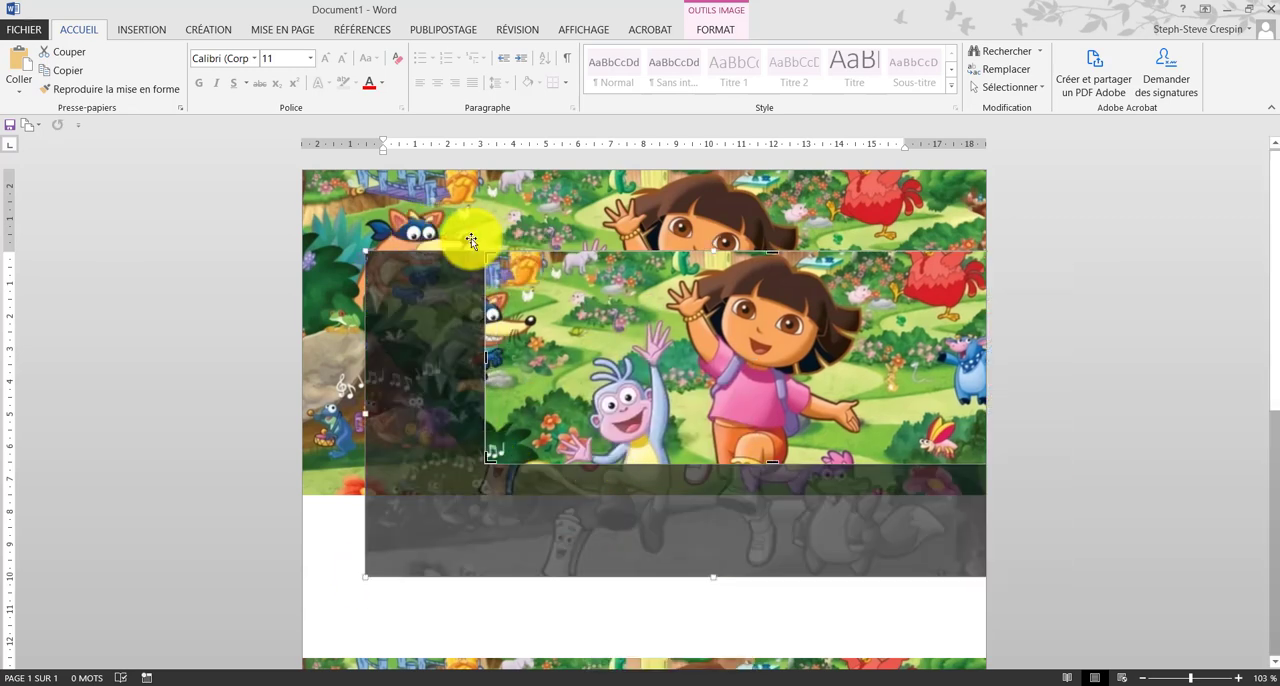
{"action": "left_click_drag", "start_coordinate": [490, 258], "coordinate": [484, 437]}
{"action": "left_click", "coordinate": [591, 568]}
{"action": "left_click_drag", "start_coordinate": [596, 451], "coordinate": [460, 378]}
Step: Crop the strip's width so only the music notes remain, and place the cutout at the end of the row of notes
{"action": "right_click", "coordinate": [695, 394]}
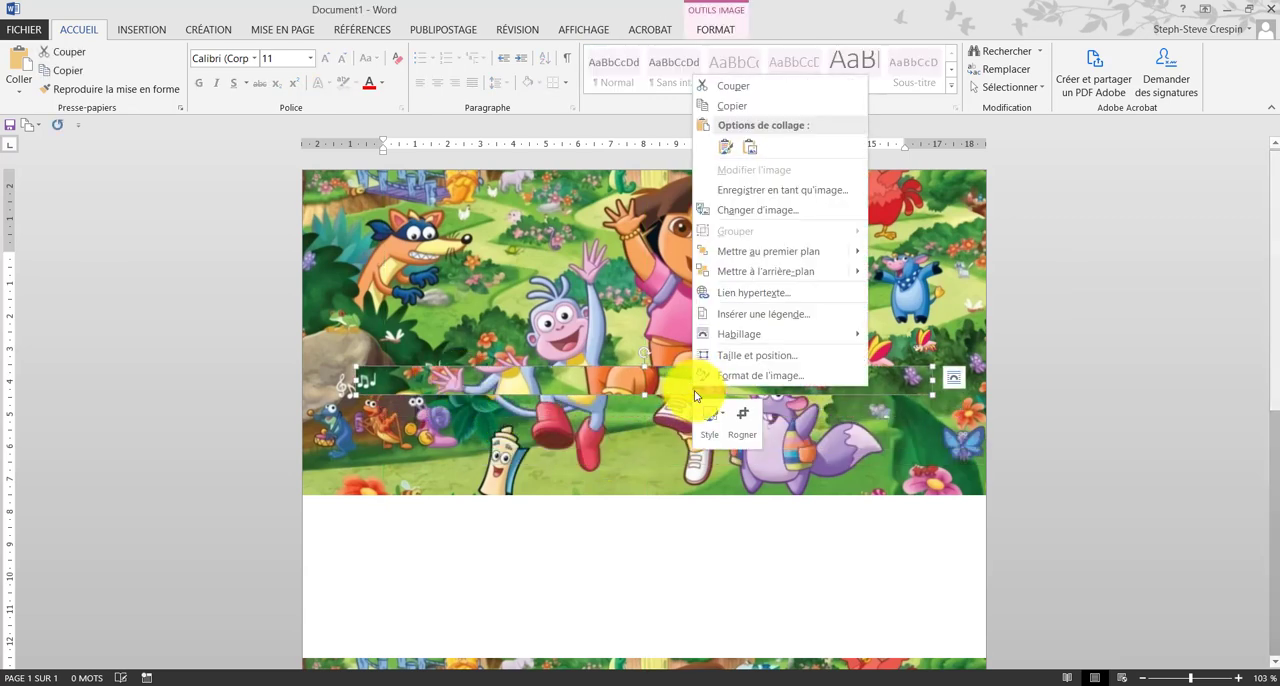
{"action": "left_click", "coordinate": [740, 418]}
{"action": "left_click_drag", "start_coordinate": [929, 392], "coordinate": [379, 391]}
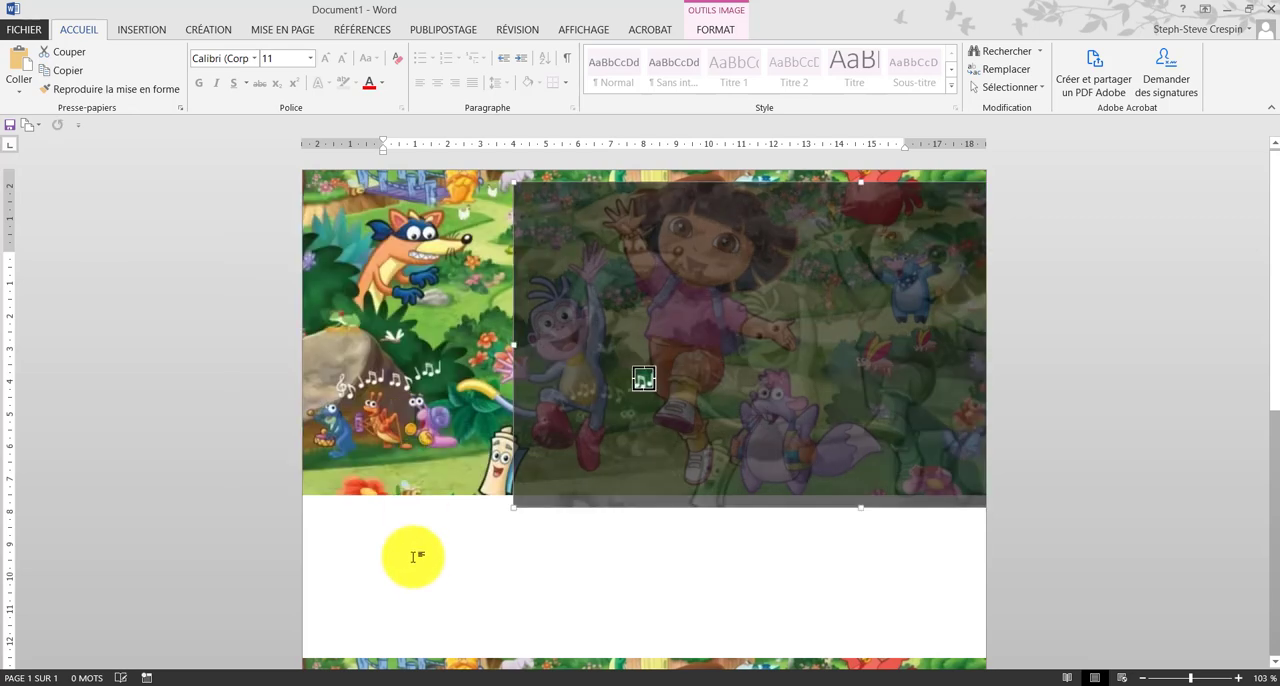
{"action": "left_click", "coordinate": [420, 559]}
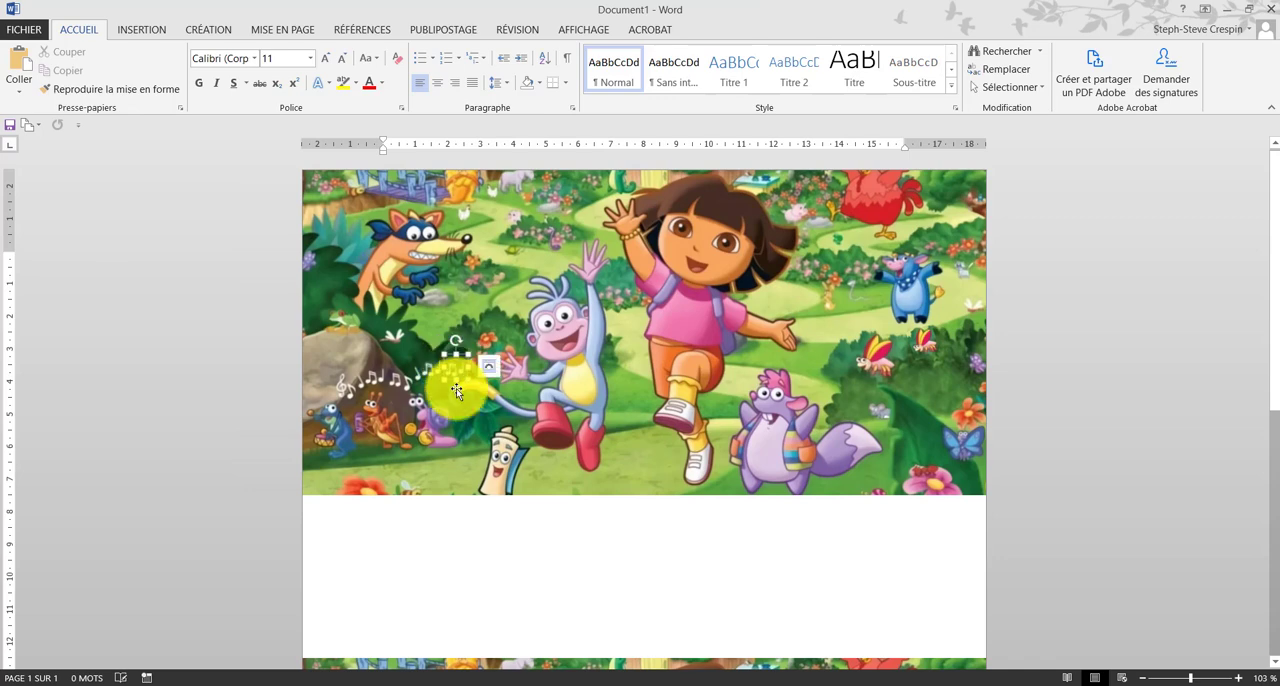
{"action": "left_click", "coordinate": [534, 631]}
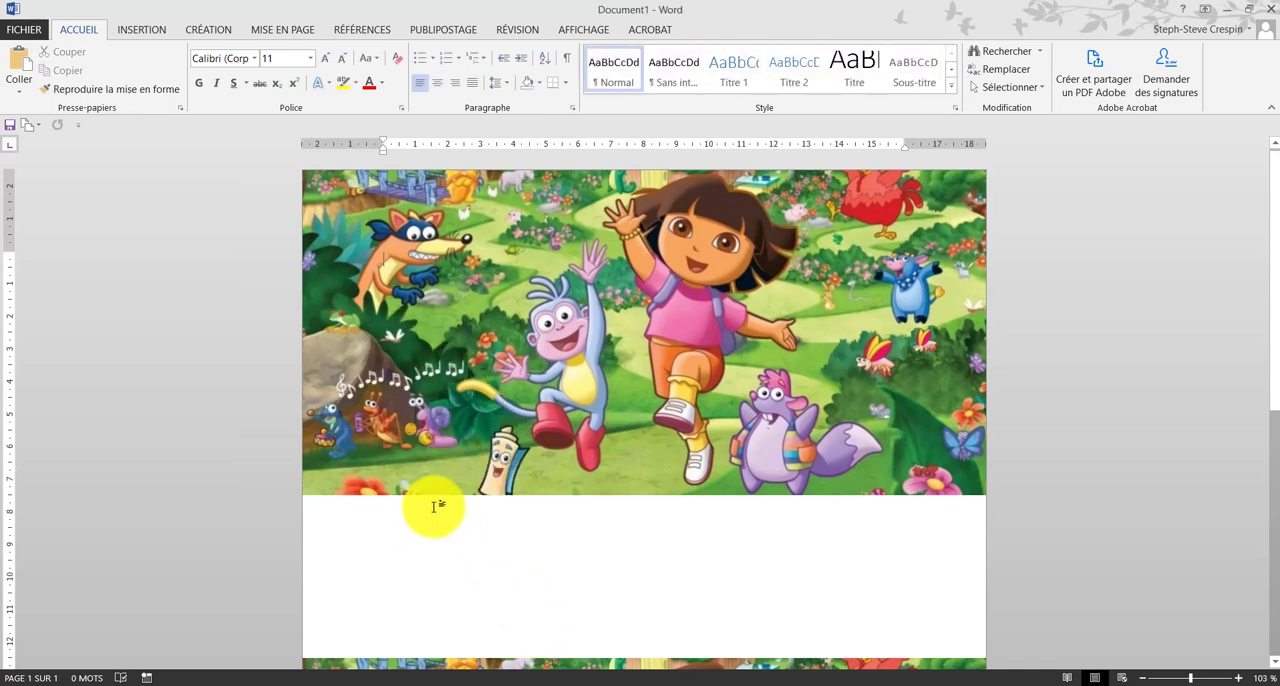
Step: Crop the music note cutout narrower and position it at the end of the row of notes above the snail
{"action": "left_click", "coordinate": [450, 363]}
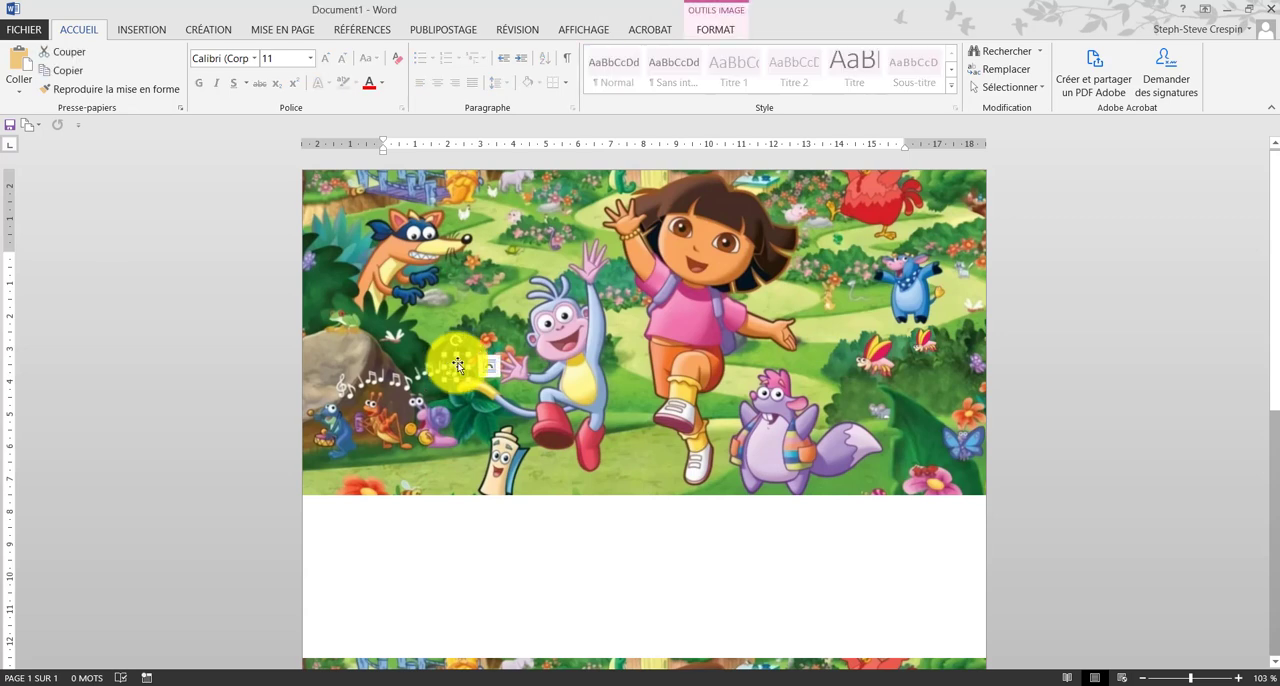
{"action": "right_click", "coordinate": [451, 362]}
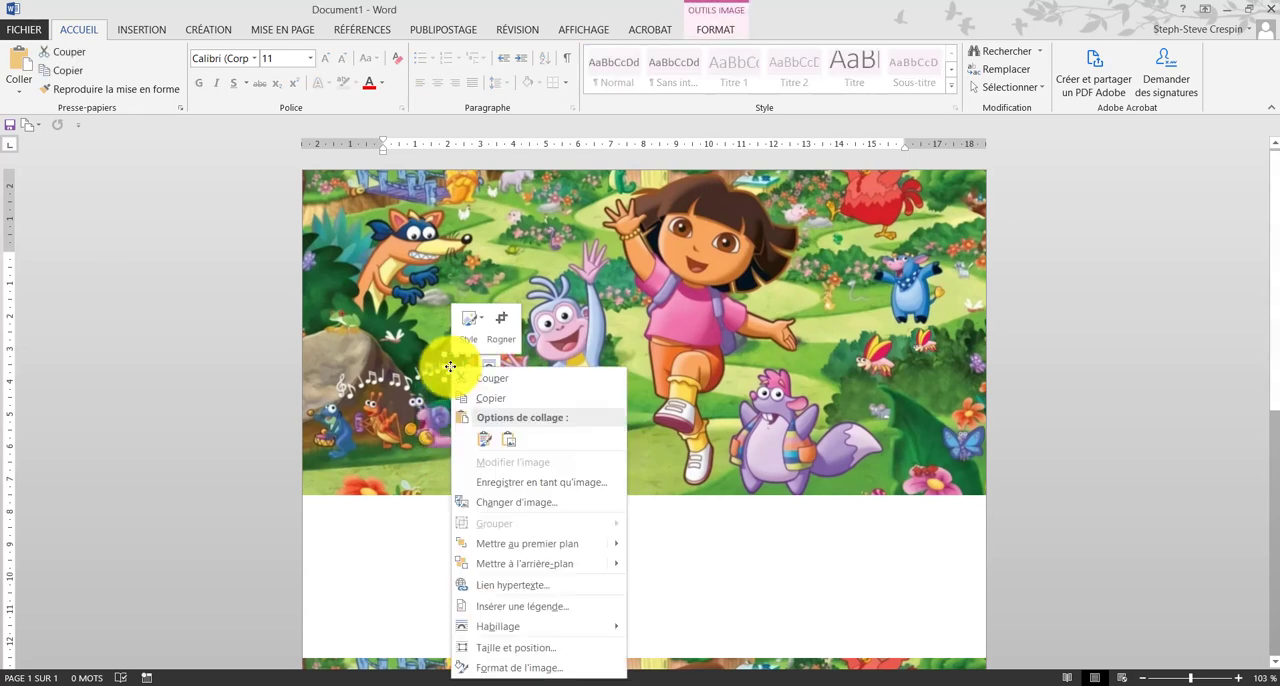
{"action": "key", "text": "Escape"}
{"action": "left_click", "coordinate": [511, 341]}
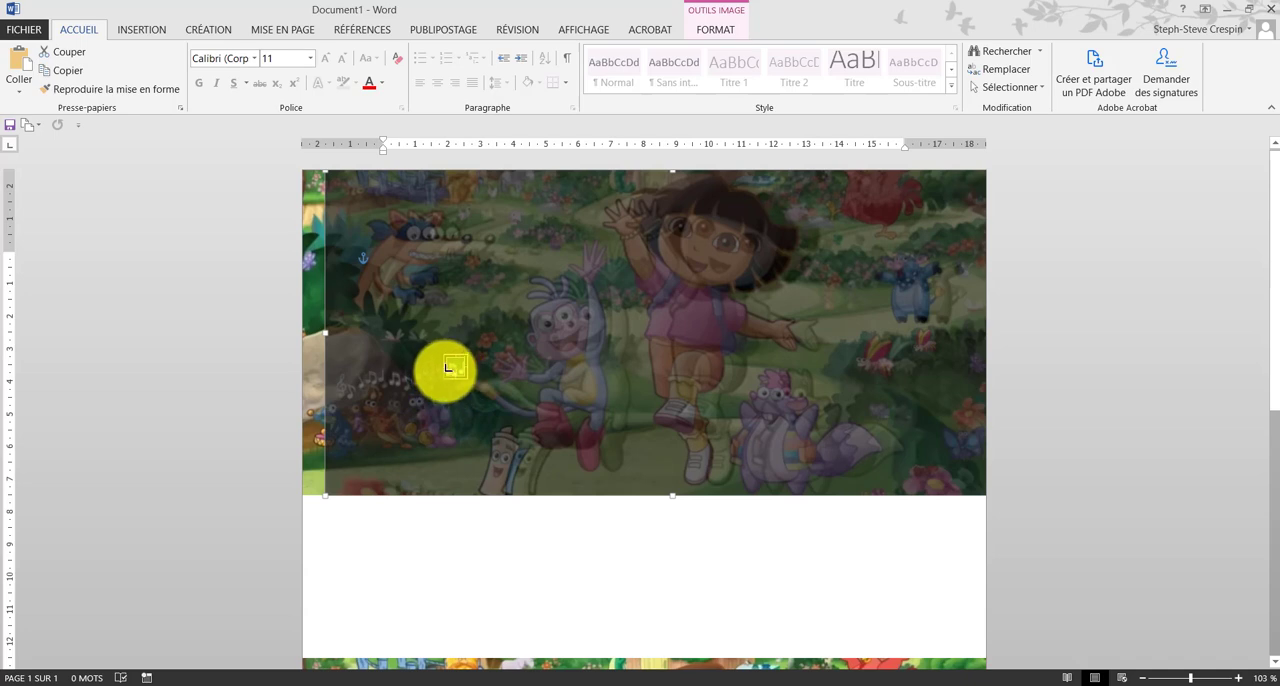
{"action": "left_click_drag", "start_coordinate": [450, 378], "coordinate": [457, 382]}
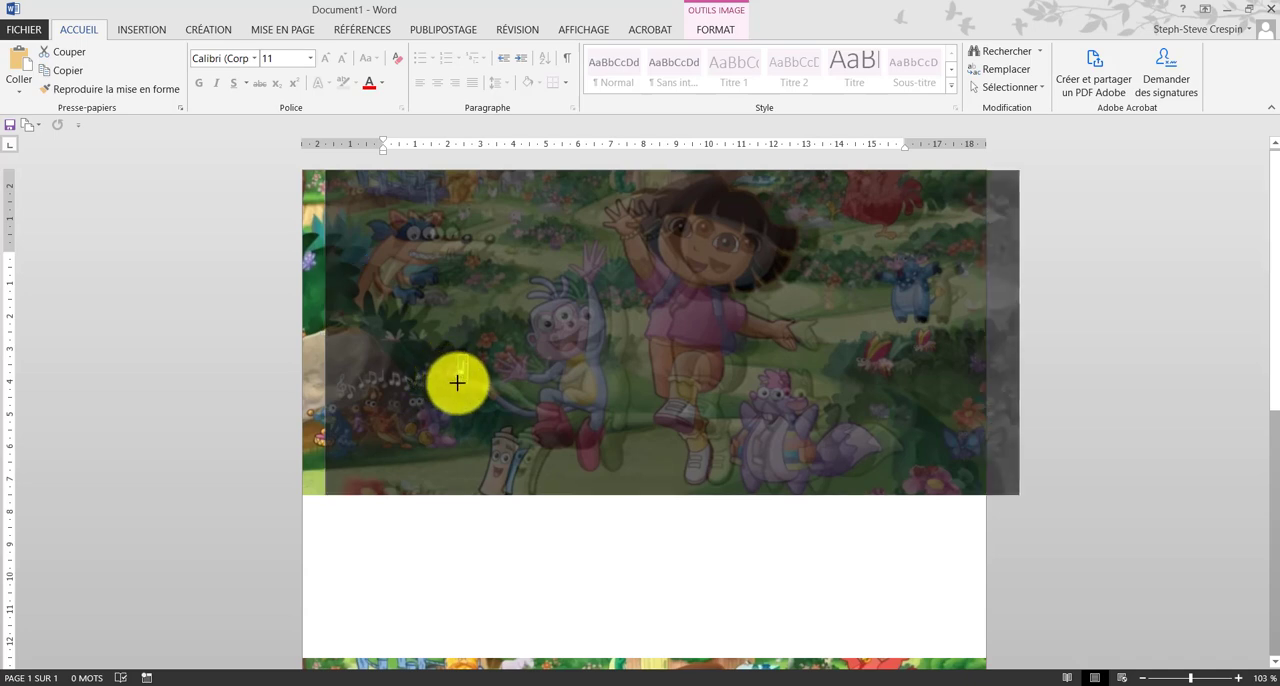
{"action": "left_click", "coordinate": [492, 536]}
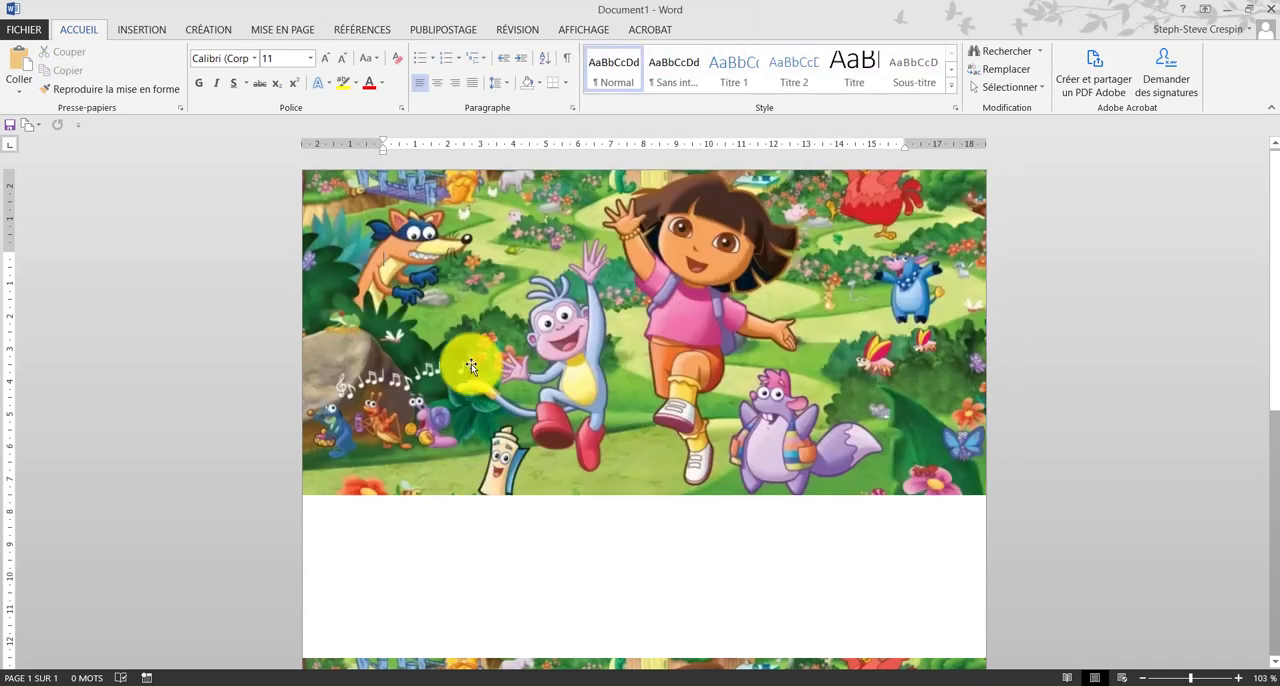
{"action": "left_click", "coordinate": [400, 483]}
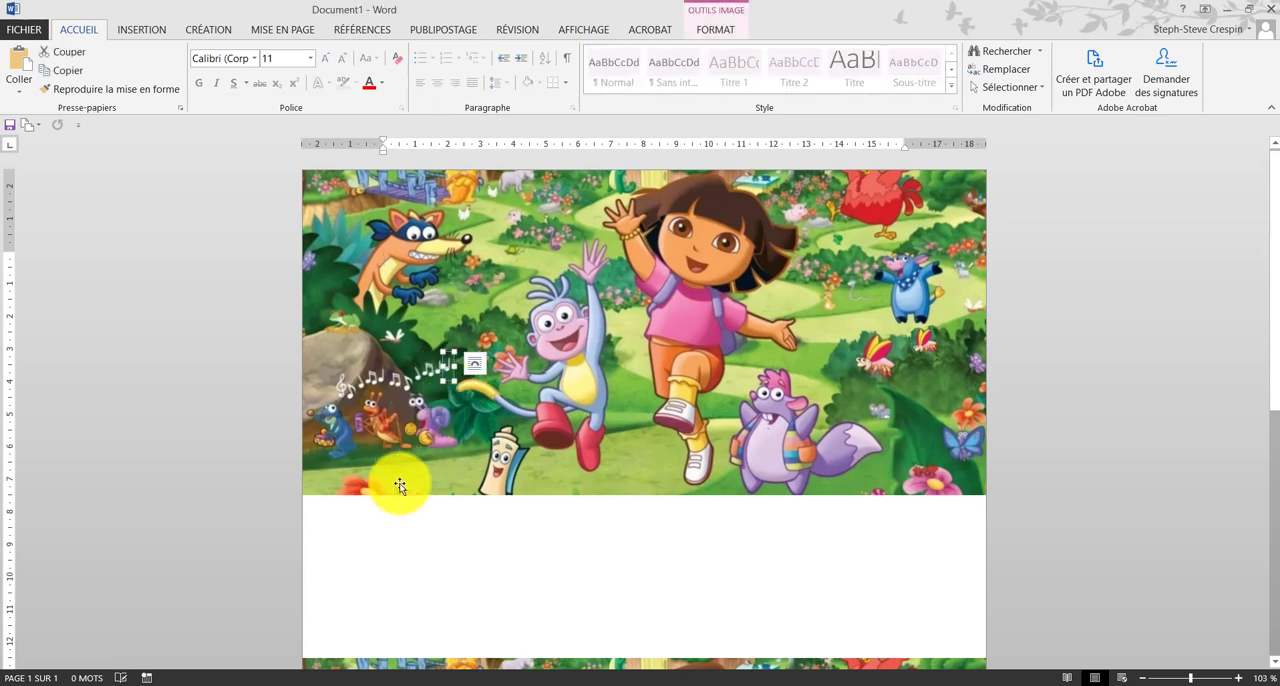
{"action": "left_click", "coordinate": [491, 578]}
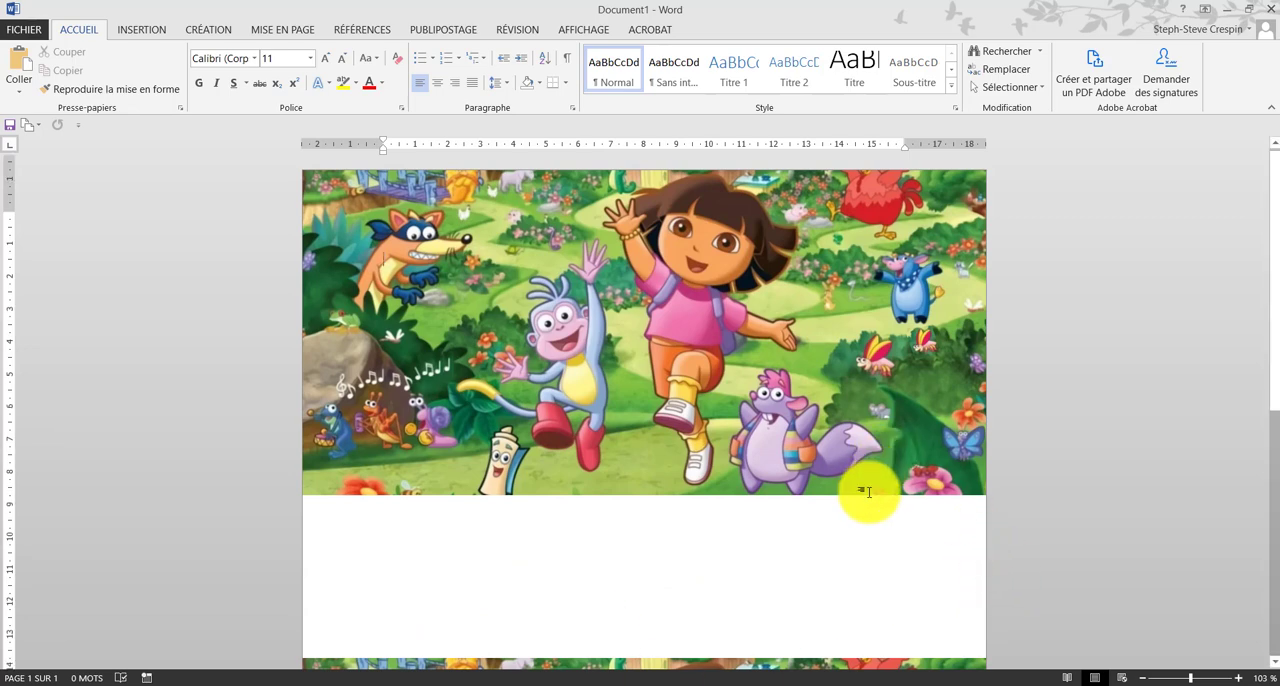
Step: Draw a small oval about 0.73 cm wide and 0.36 cm high over the pink flower below the blue butterfly in the upper picture
{"action": "scroll", "coordinate": [900, 455], "scroll_direction": "down", "scroll_amount": 1}
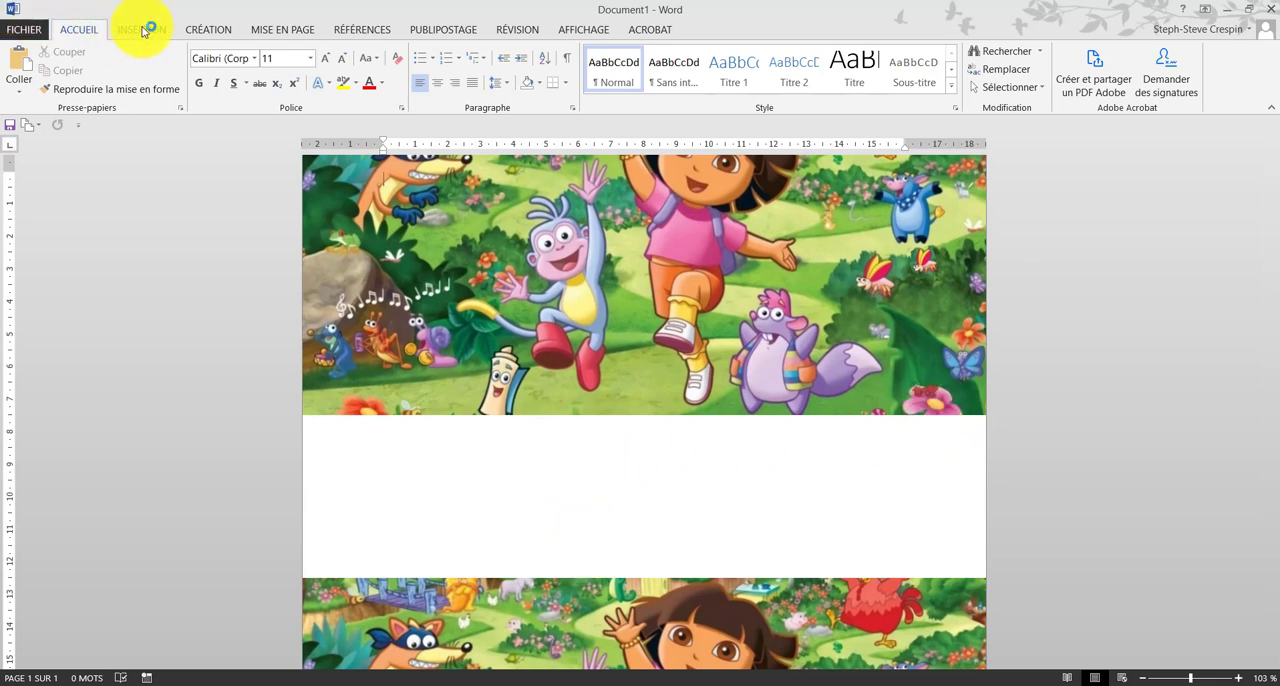
{"action": "left_click", "coordinate": [143, 31]}
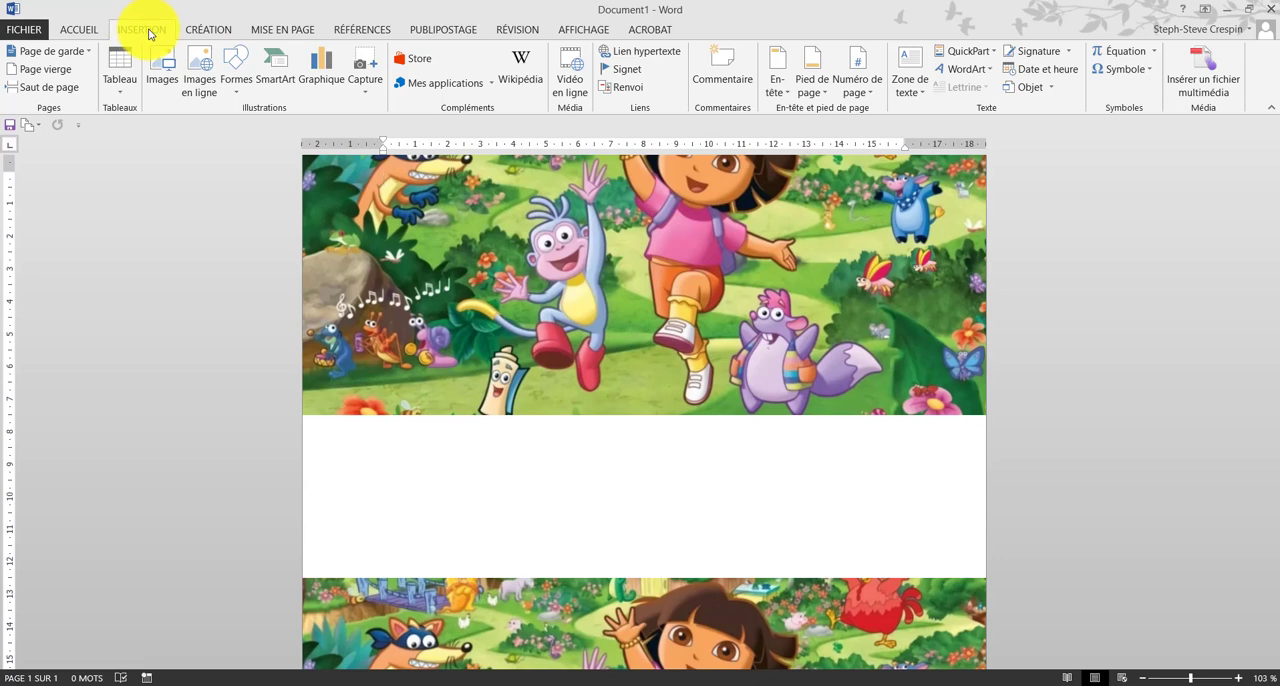
{"action": "left_click", "coordinate": [237, 68]}
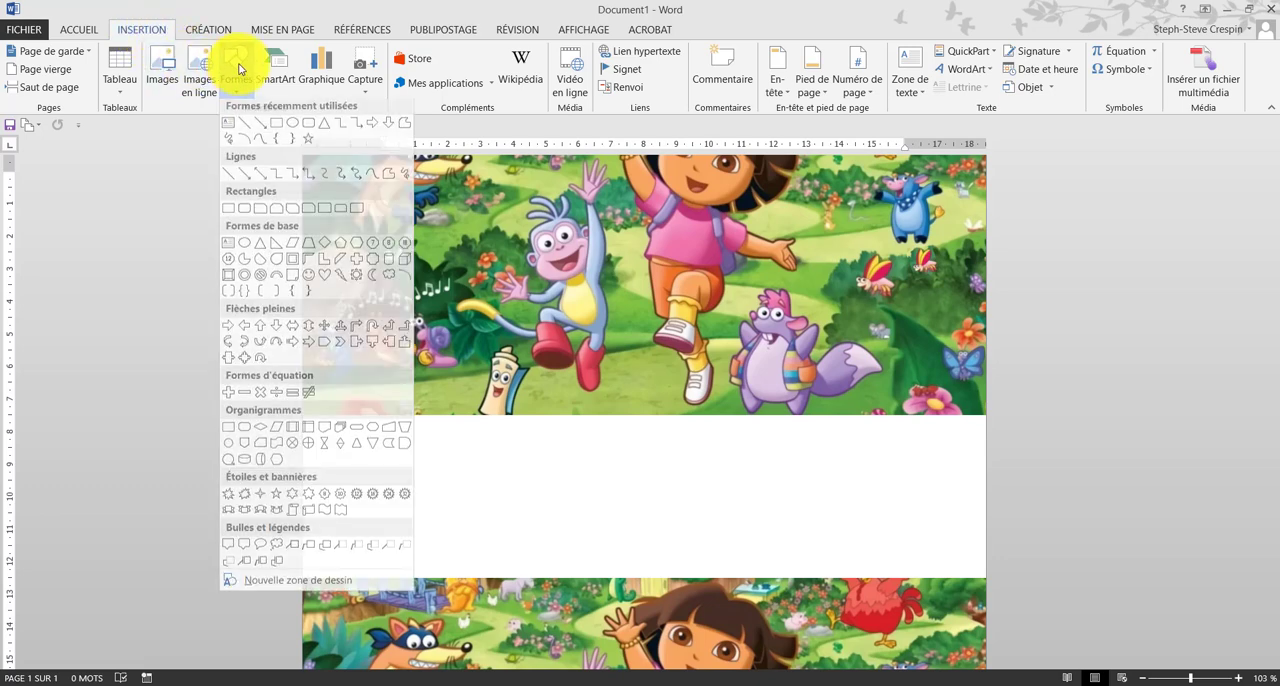
{"action": "left_click", "coordinate": [291, 133]}
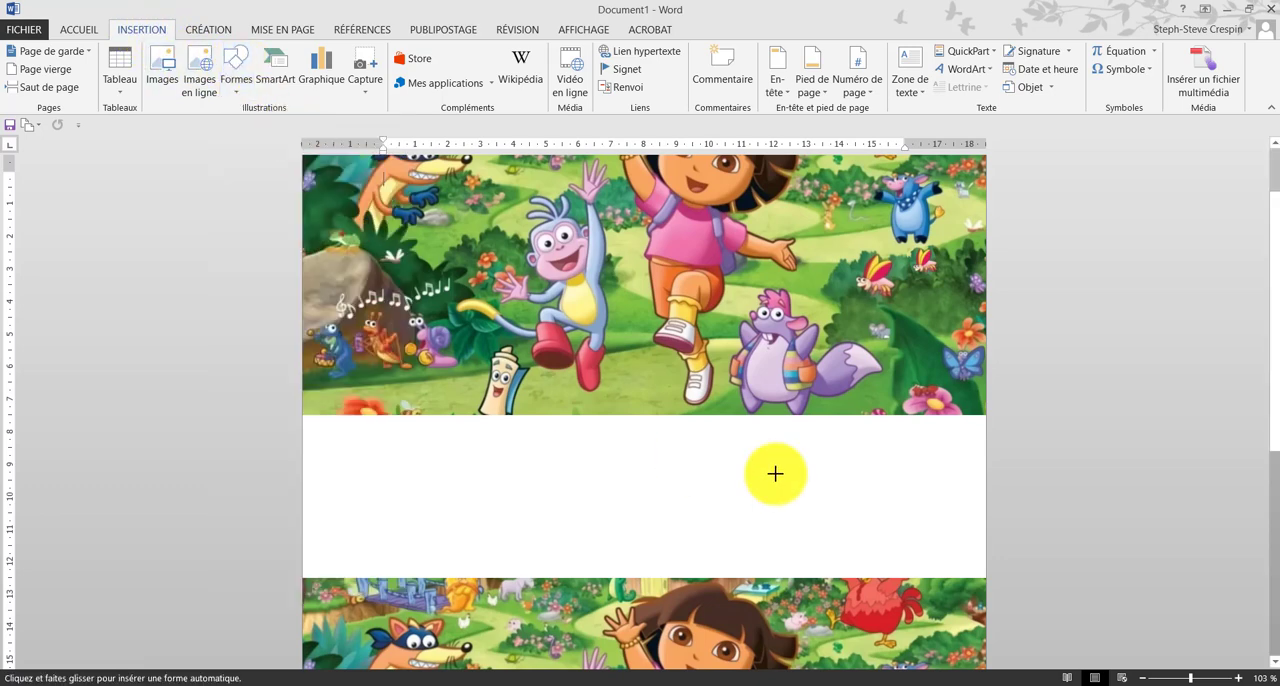
{"action": "left_click", "coordinate": [947, 410]}
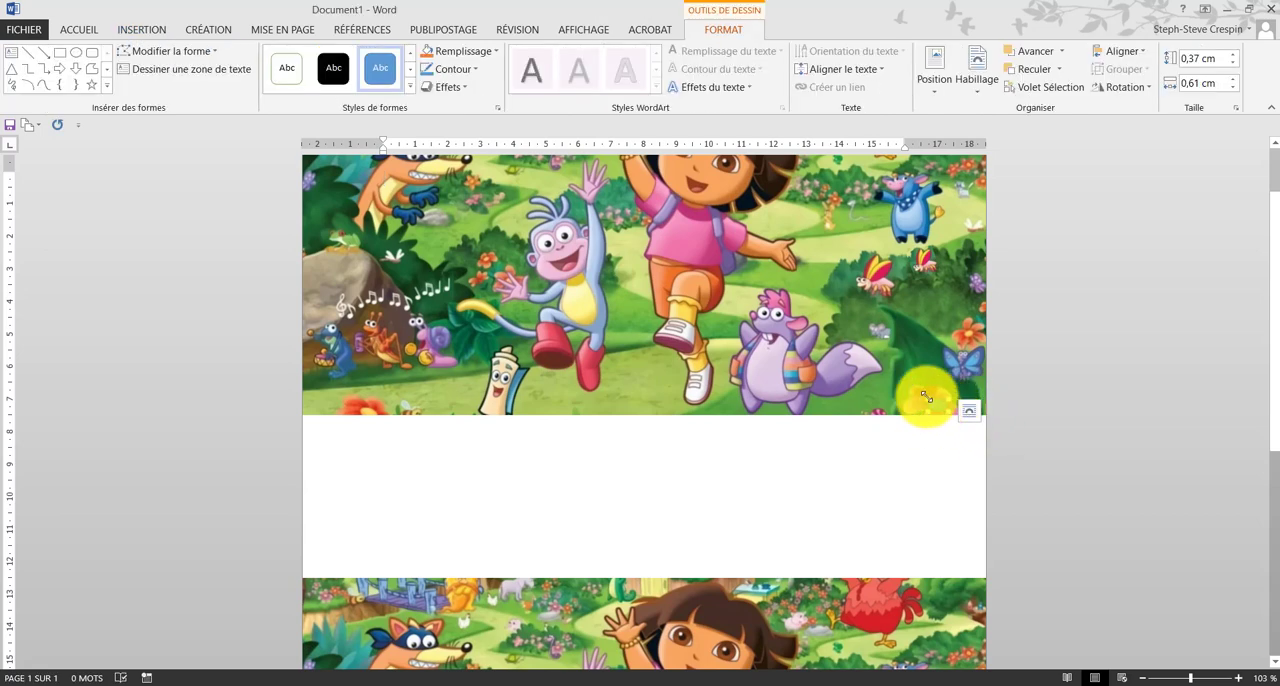
{"action": "mouse_move", "coordinate": [940, 408]}
{"action": "left_mouse_down"}
{"action": "mouse_move", "coordinate": [834, 500]}
{"action": "mouse_move", "coordinate": [828, 450]}
{"action": "mouse_move", "coordinate": [846, 480]}
{"action": "mouse_move", "coordinate": [937, 404]}
{"action": "left_mouse_up"}
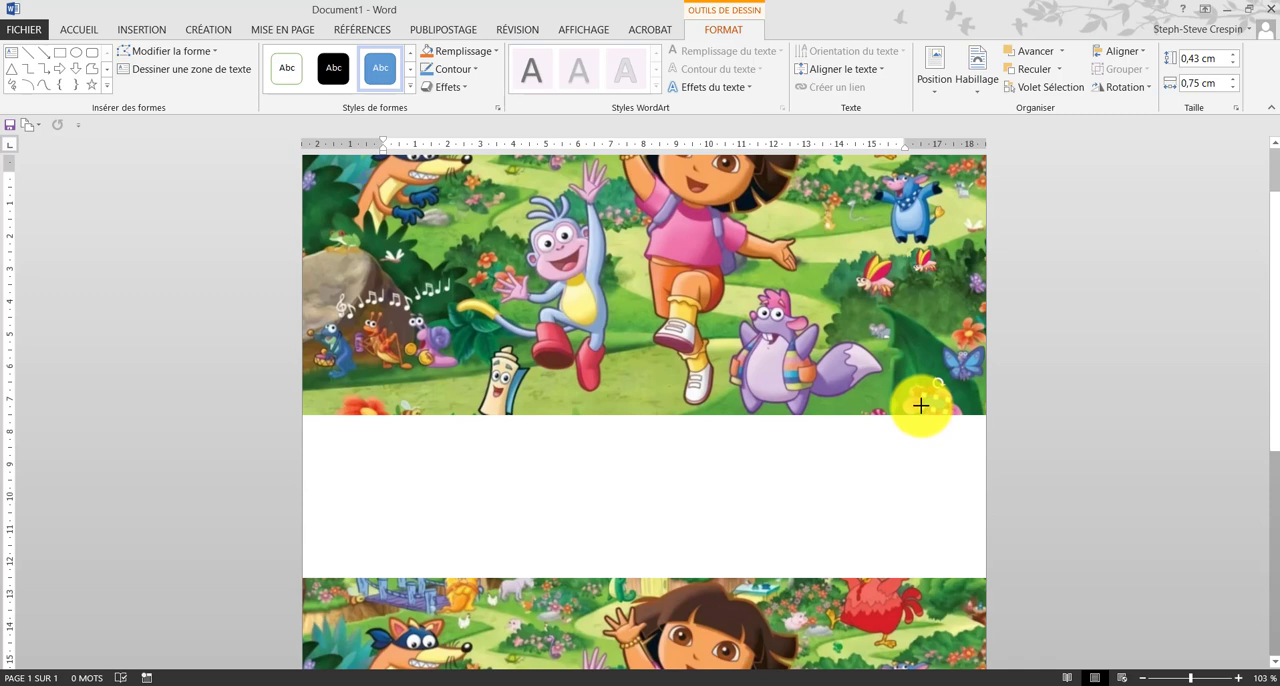
{"action": "left_click_drag", "start_coordinate": [920, 405], "coordinate": [924, 407]}
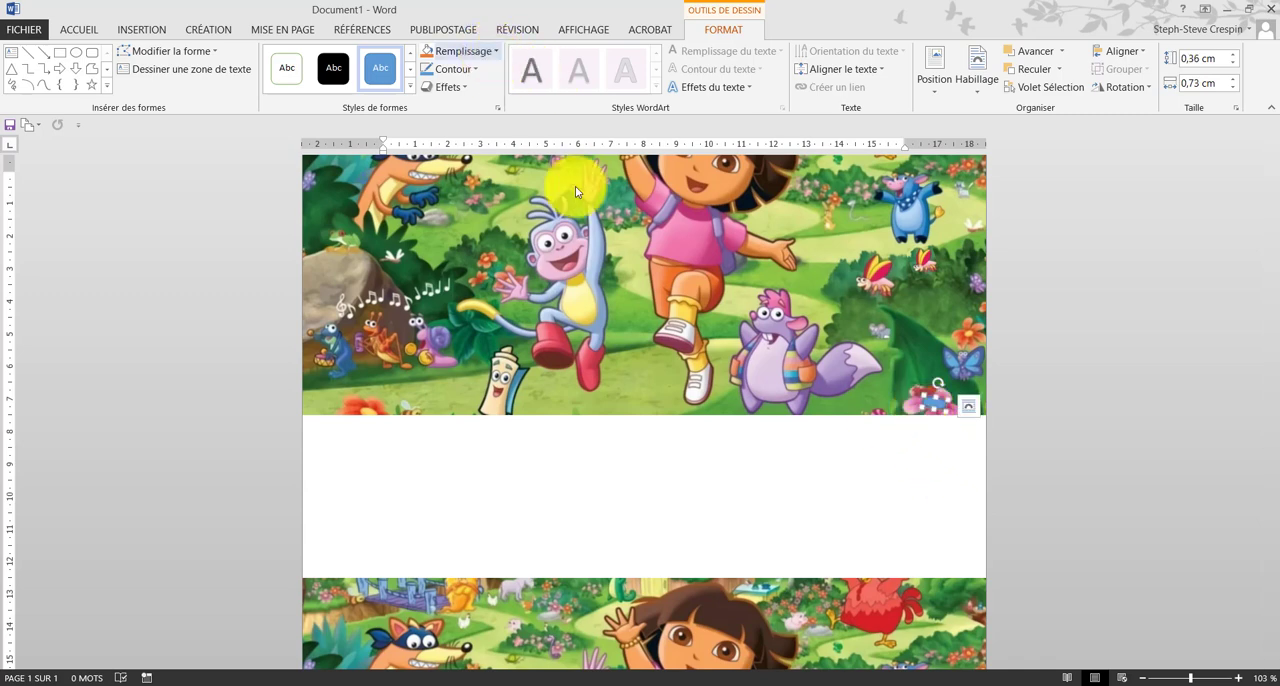
{"action": "scroll", "coordinate": [871, 463], "scroll_direction": "down", "scroll_amount": 3}
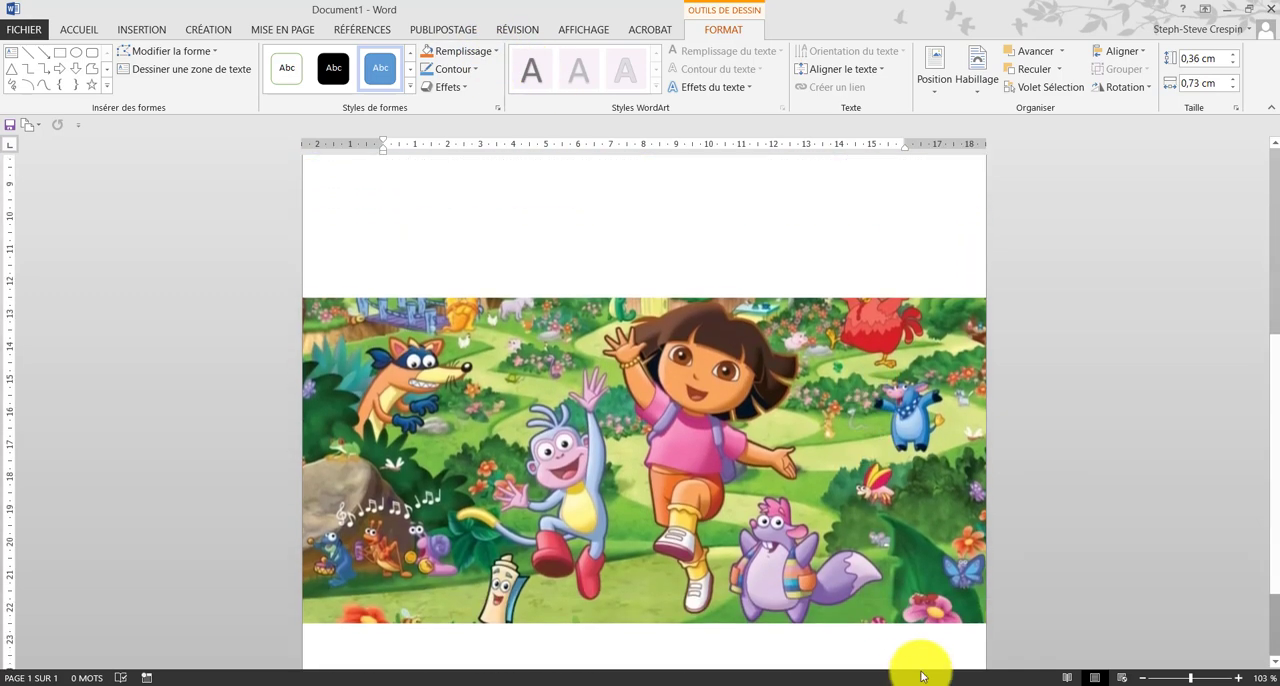
{"action": "scroll", "coordinate": [871, 563], "scroll_direction": "down", "scroll_amount": 6}
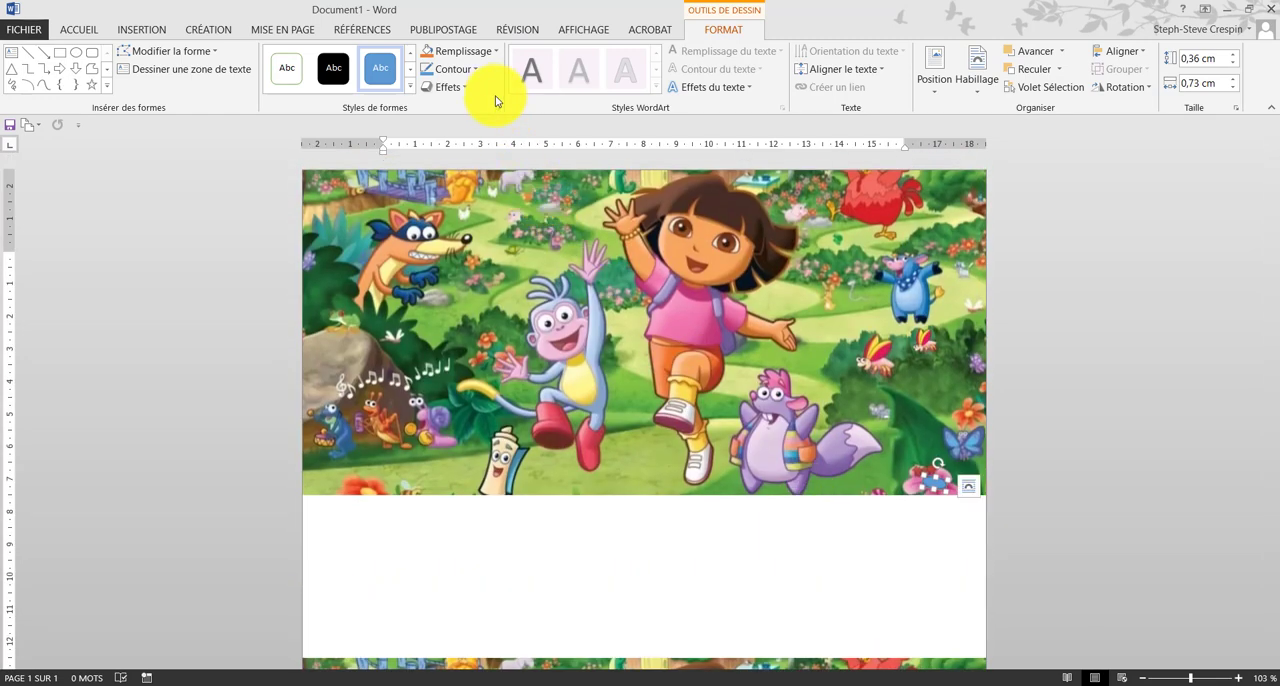
{"action": "scroll", "coordinate": [586, 320], "scroll_direction": "down", "scroll_amount": 3}
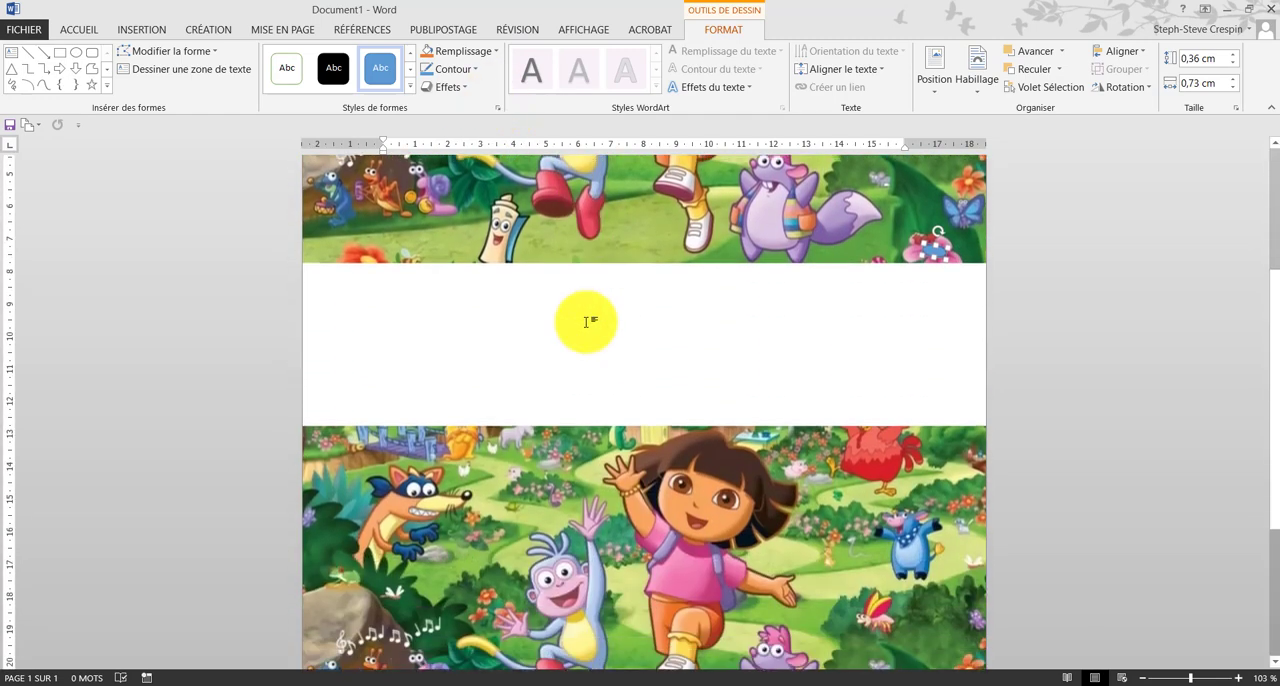
Step: Fill the small oval on the upper picture's pink flower with light gold and remove its outline
{"action": "scroll", "coordinate": [586, 320], "scroll_direction": "down", "scroll_amount": 1}
{"action": "scroll", "coordinate": [586, 323], "scroll_direction": "down", "scroll_amount": 6}
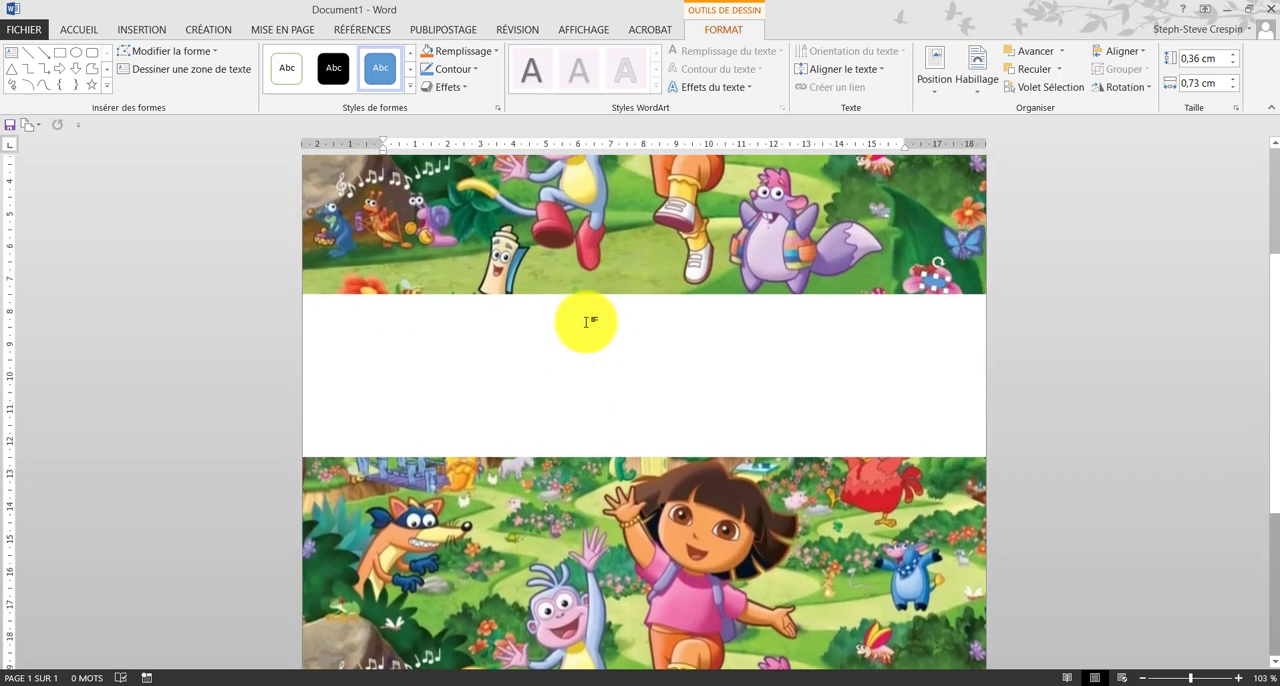
{"action": "left_click", "coordinate": [461, 54]}
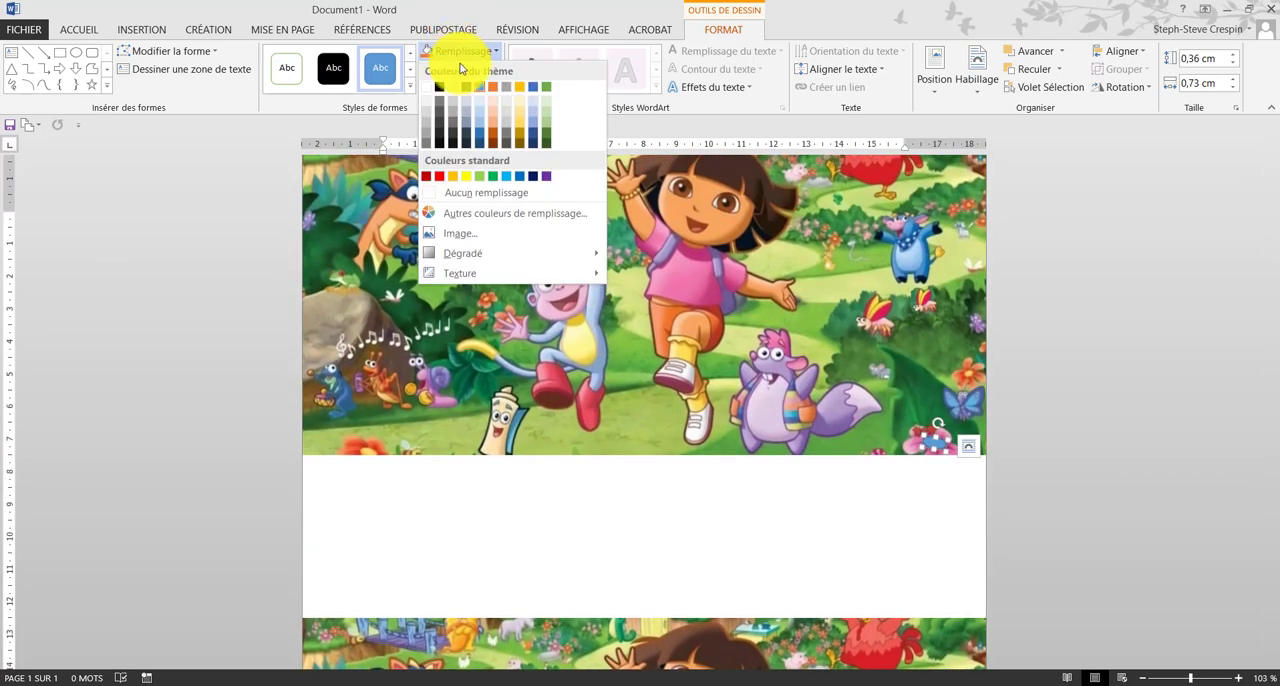
{"action": "left_click", "coordinate": [522, 121]}
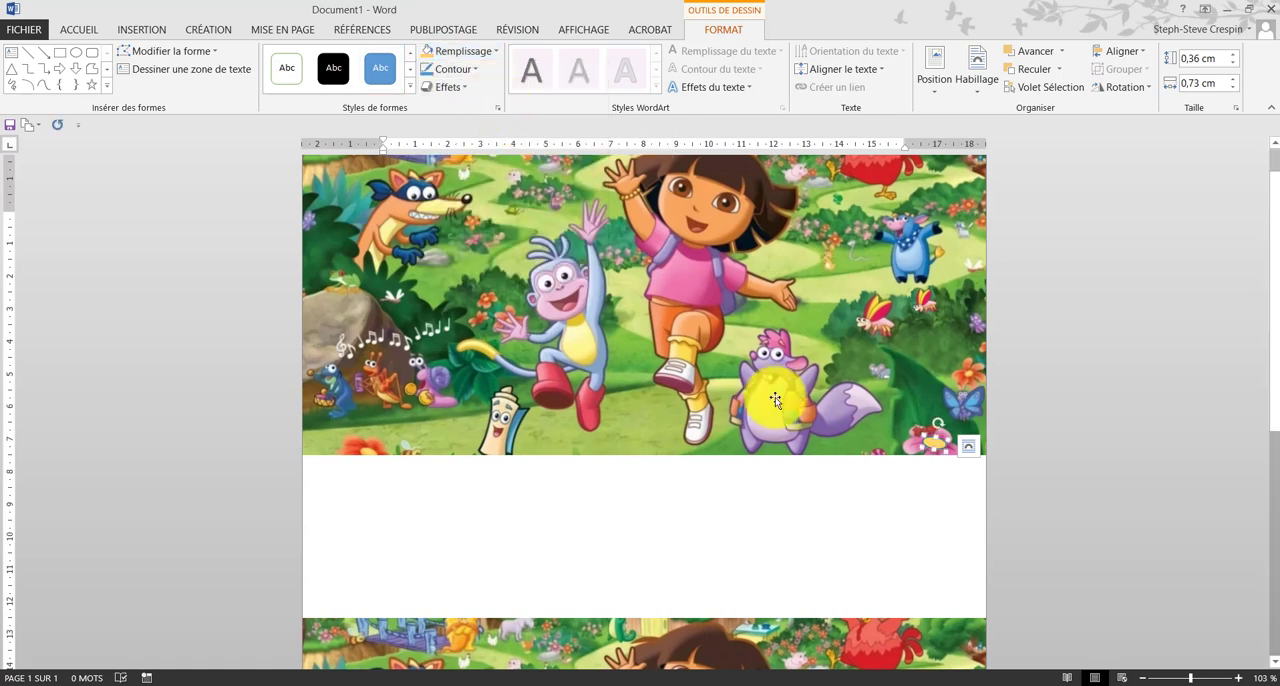
{"action": "left_click", "coordinate": [459, 69]}
{"action": "left_click", "coordinate": [468, 212]}
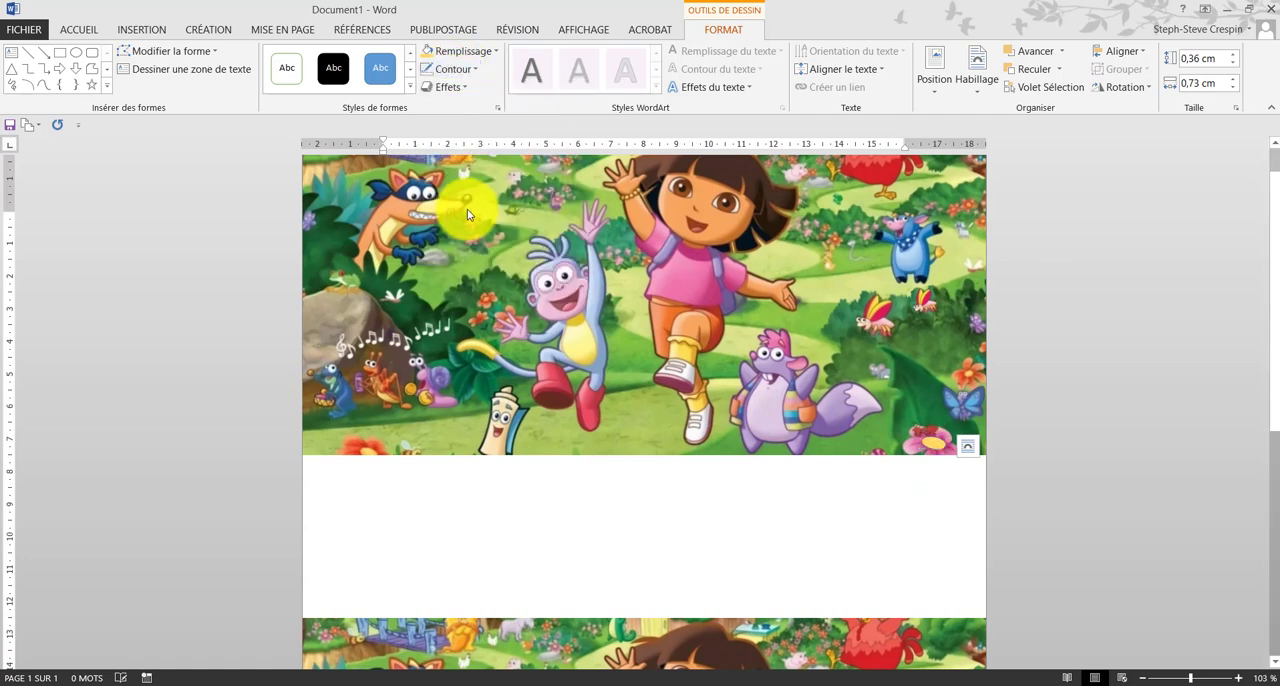
{"action": "left_click", "coordinate": [825, 495]}
Step: Adjust the light gold oval's edge to fit the pink flower's centre, and compare it with the flower in the lower picture
{"action": "scroll", "coordinate": [868, 527], "scroll_direction": "down", "scroll_amount": 6}
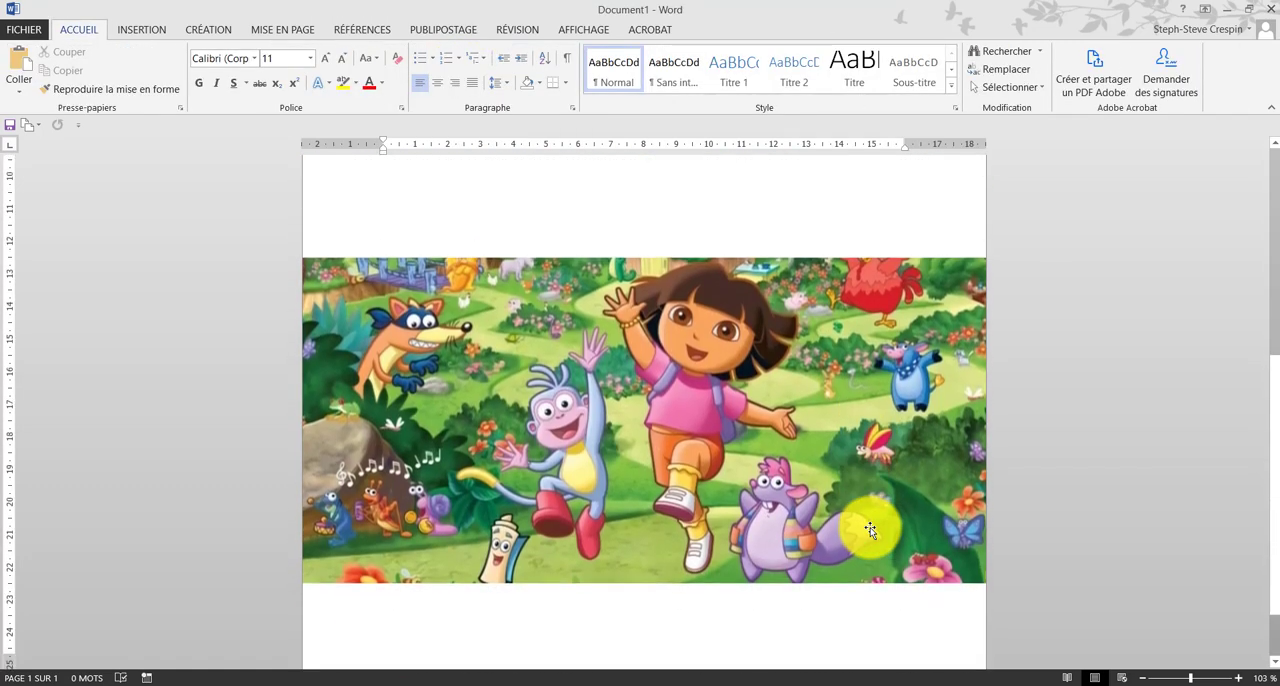
{"action": "scroll", "coordinate": [870, 527], "scroll_direction": "up", "scroll_amount": 5}
{"action": "left_click", "coordinate": [931, 359]}
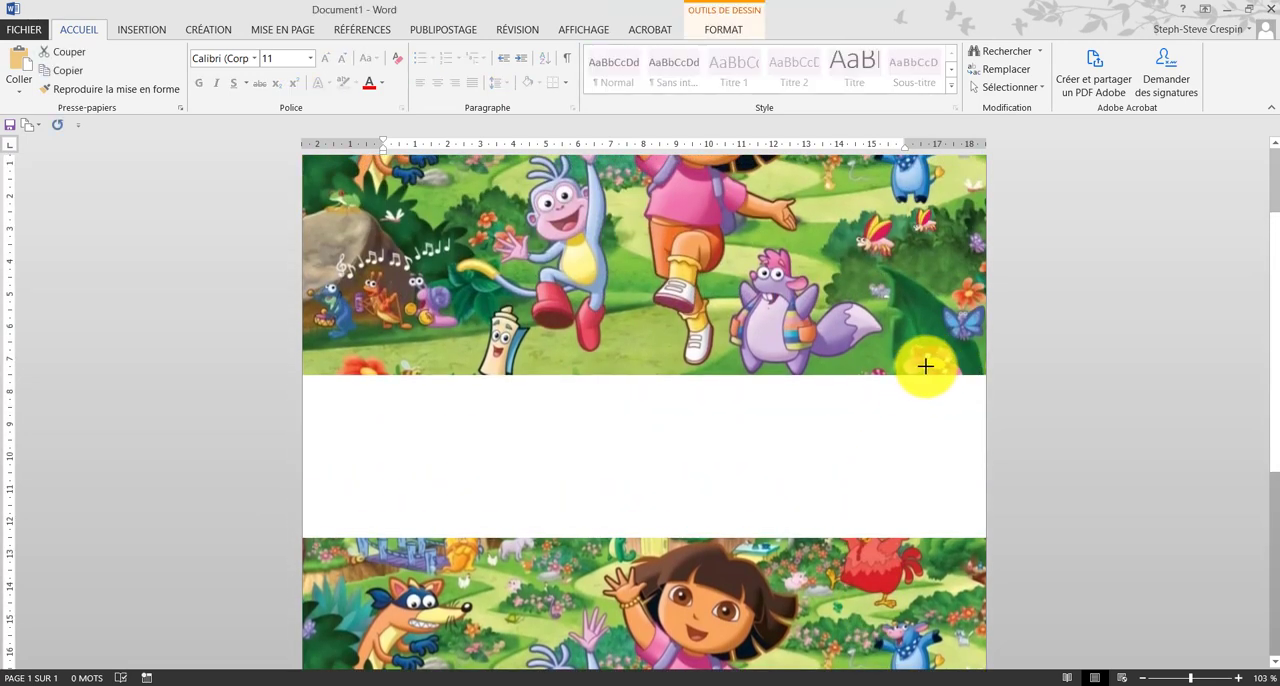
{"action": "left_click", "coordinate": [923, 437]}
{"action": "scroll", "coordinate": [923, 437], "scroll_direction": "up", "scroll_amount": 1}
{"action": "scroll", "coordinate": [923, 437], "scroll_direction": "down", "scroll_amount": 5}
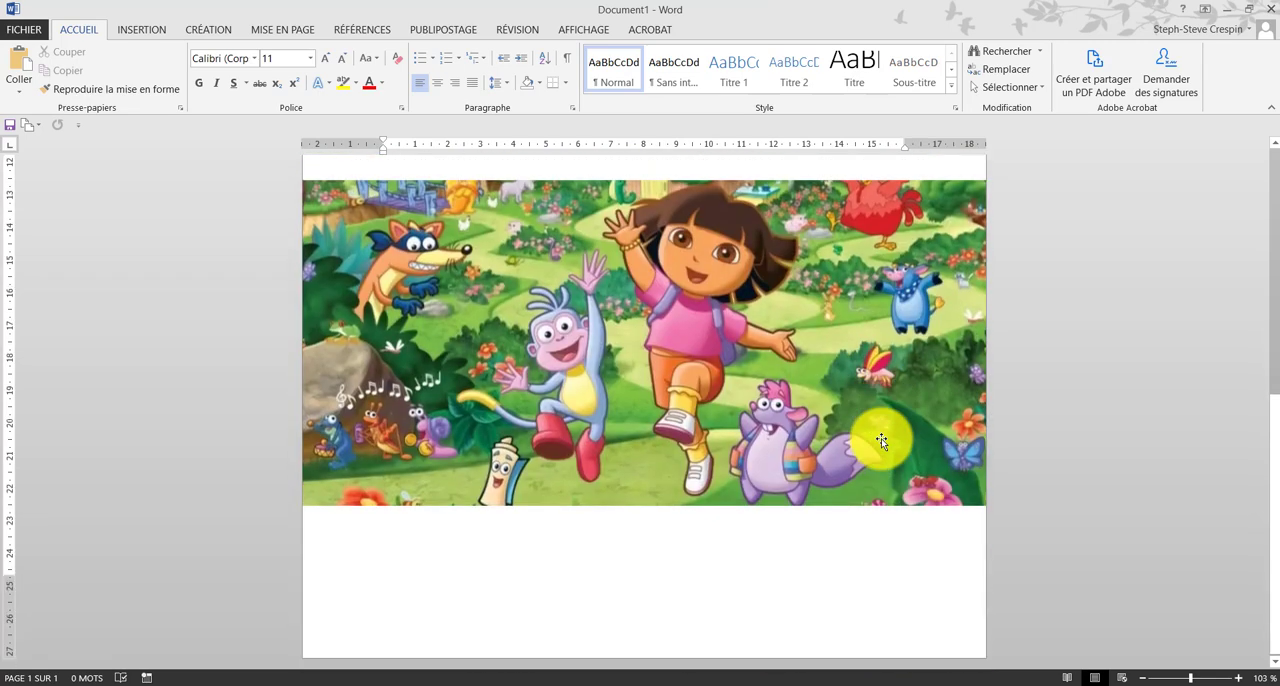
{"action": "scroll", "coordinate": [881, 438], "scroll_direction": "down", "scroll_amount": 6}
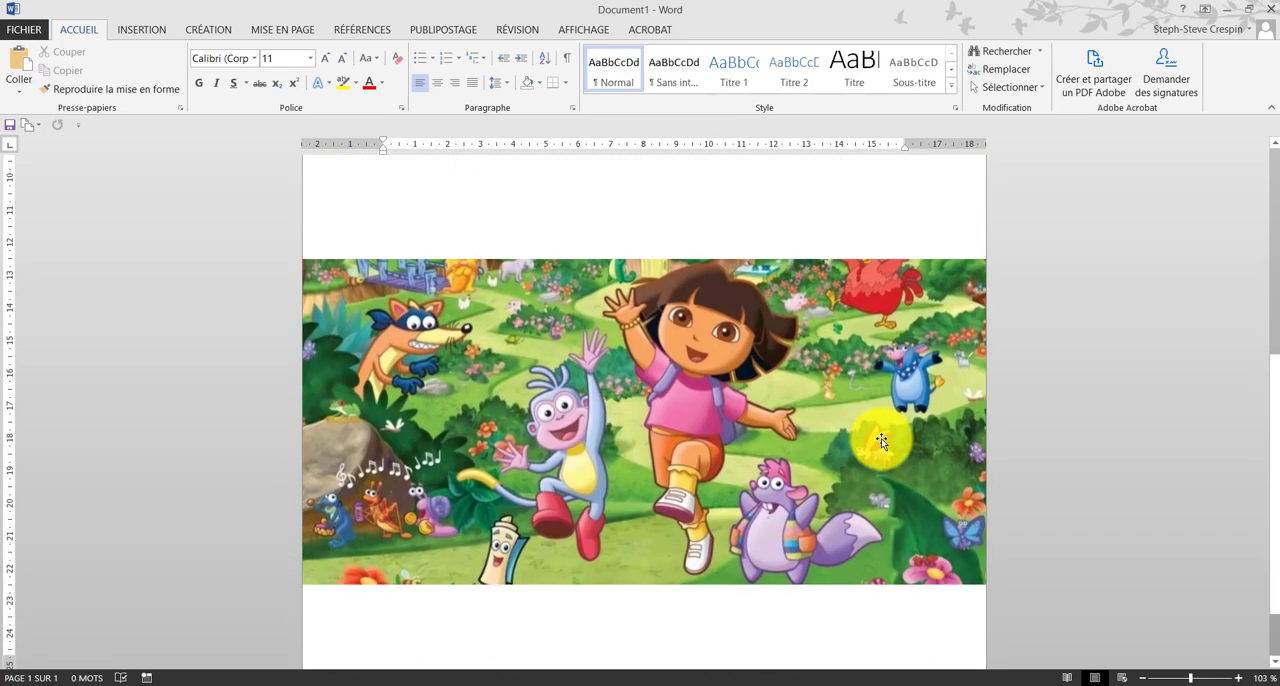
{"action": "scroll", "coordinate": [881, 438], "scroll_direction": "down", "scroll_amount": 5}
Step: Fine-tune the oval's fit on the pink flower once more and check the upper picture against the lower one
{"action": "left_click", "coordinate": [934, 289]}
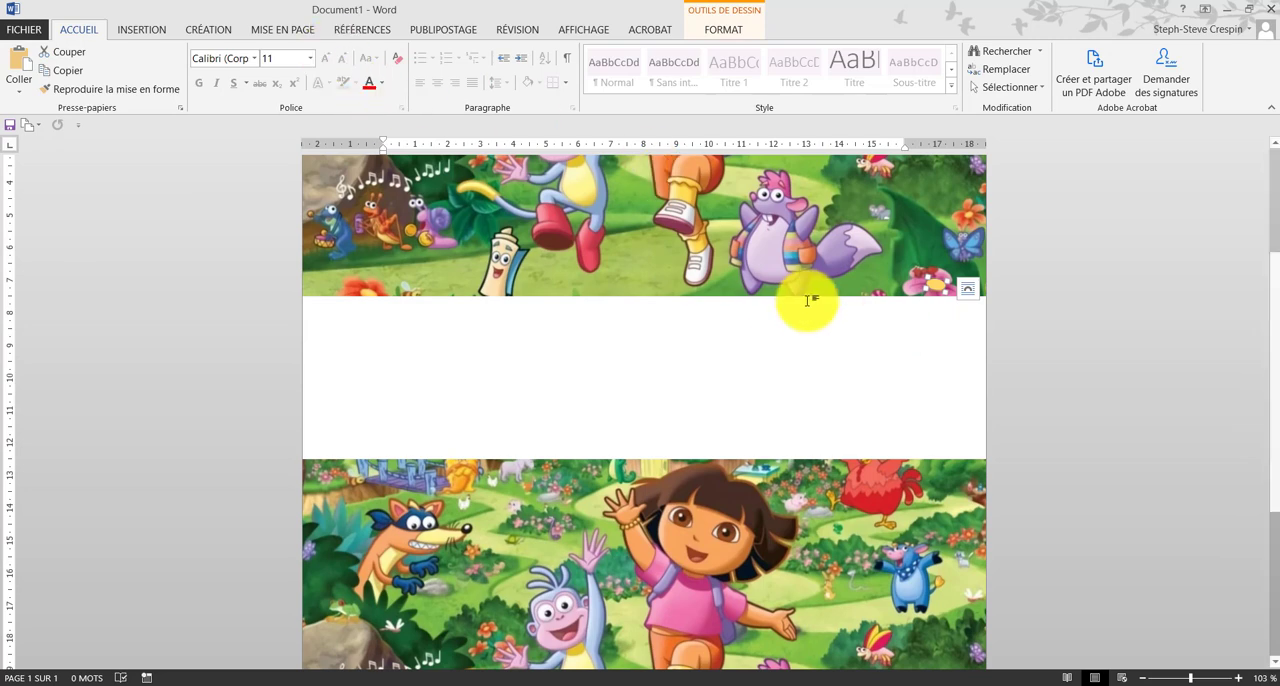
{"action": "scroll", "coordinate": [888, 359], "scroll_direction": "down", "scroll_amount": 2}
{"action": "scroll", "coordinate": [889, 359], "scroll_direction": "down", "scroll_amount": 2}
{"action": "scroll", "coordinate": [889, 359], "scroll_direction": "up", "scroll_amount": 4}
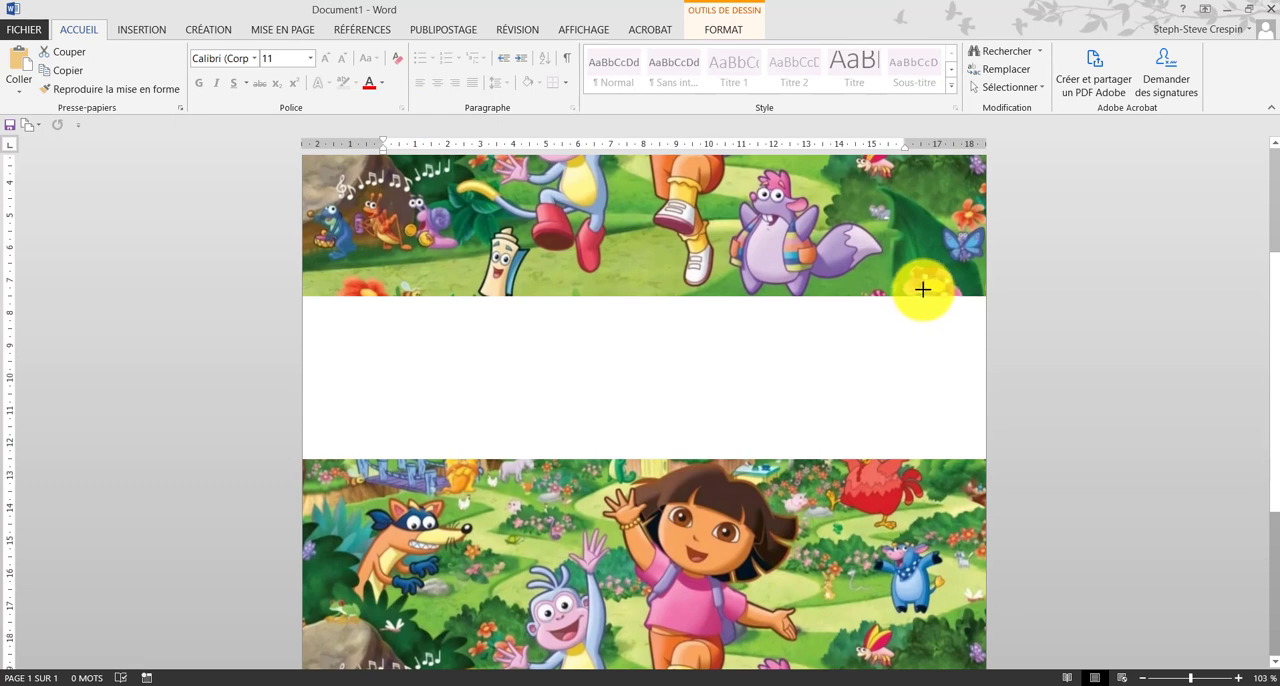
{"action": "left_click", "coordinate": [943, 374]}
{"action": "scroll", "coordinate": [900, 400], "scroll_direction": "up", "scroll_amount": 2}
{"action": "scroll", "coordinate": [861, 415], "scroll_direction": "down", "scroll_amount": 6}
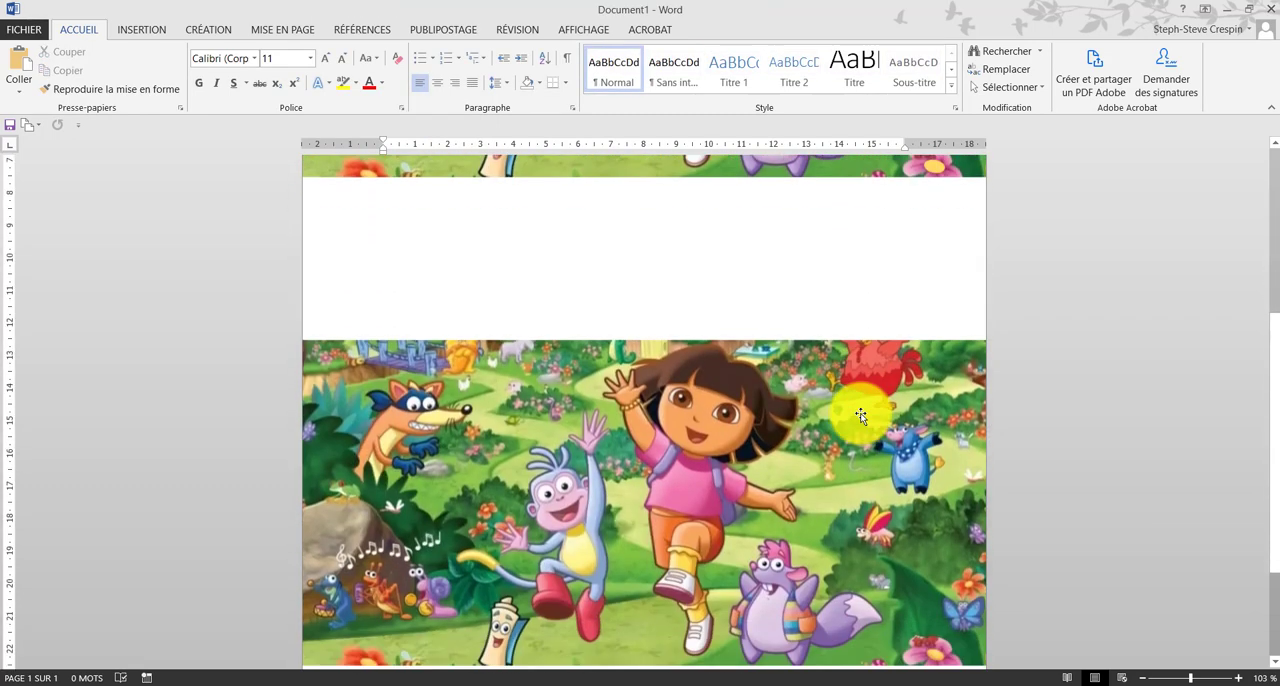
{"action": "scroll", "coordinate": [861, 415], "scroll_direction": "up", "scroll_amount": 6}
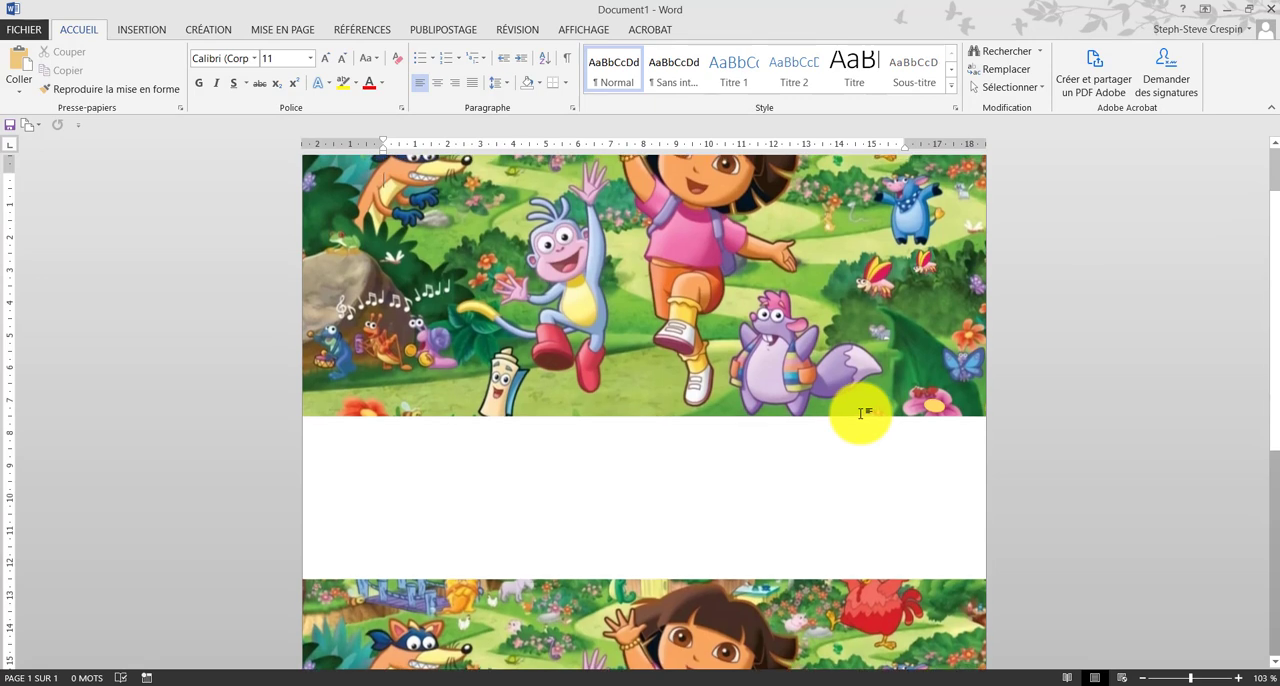
{"action": "scroll", "coordinate": [861, 415], "scroll_direction": "up", "scroll_amount": 1}
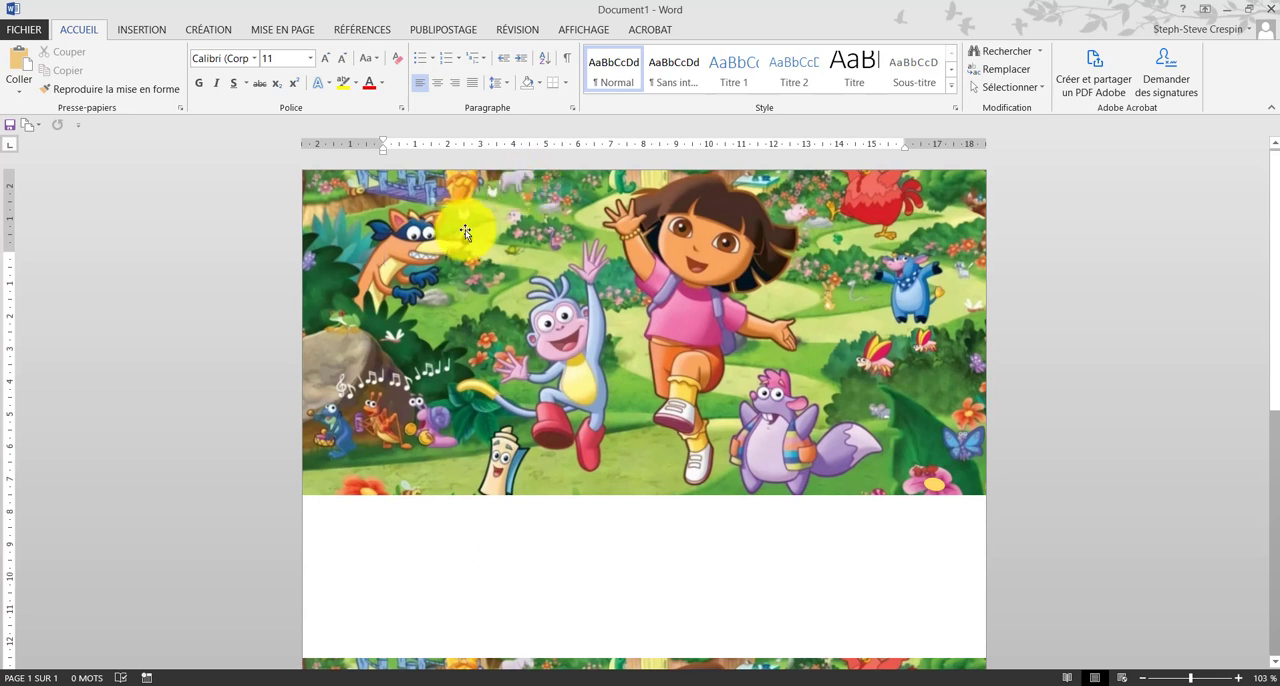
Step: Copy the upper picture, paste the copy into the blank gap between the two pictures, and move it clear for cropping
{"action": "right_click", "coordinate": [606, 248]}
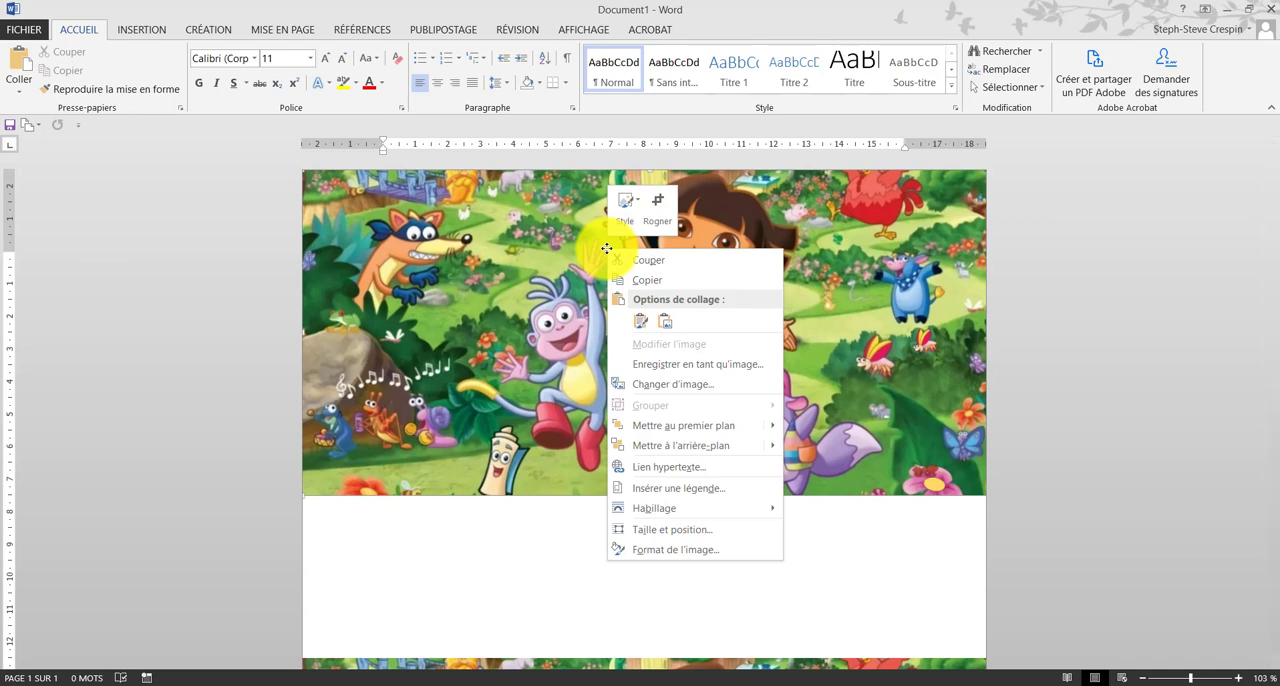
{"action": "left_click", "coordinate": [650, 281]}
{"action": "scroll", "coordinate": [629, 429], "scroll_direction": "down", "scroll_amount": 3}
{"action": "right_click", "coordinate": [617, 433]}
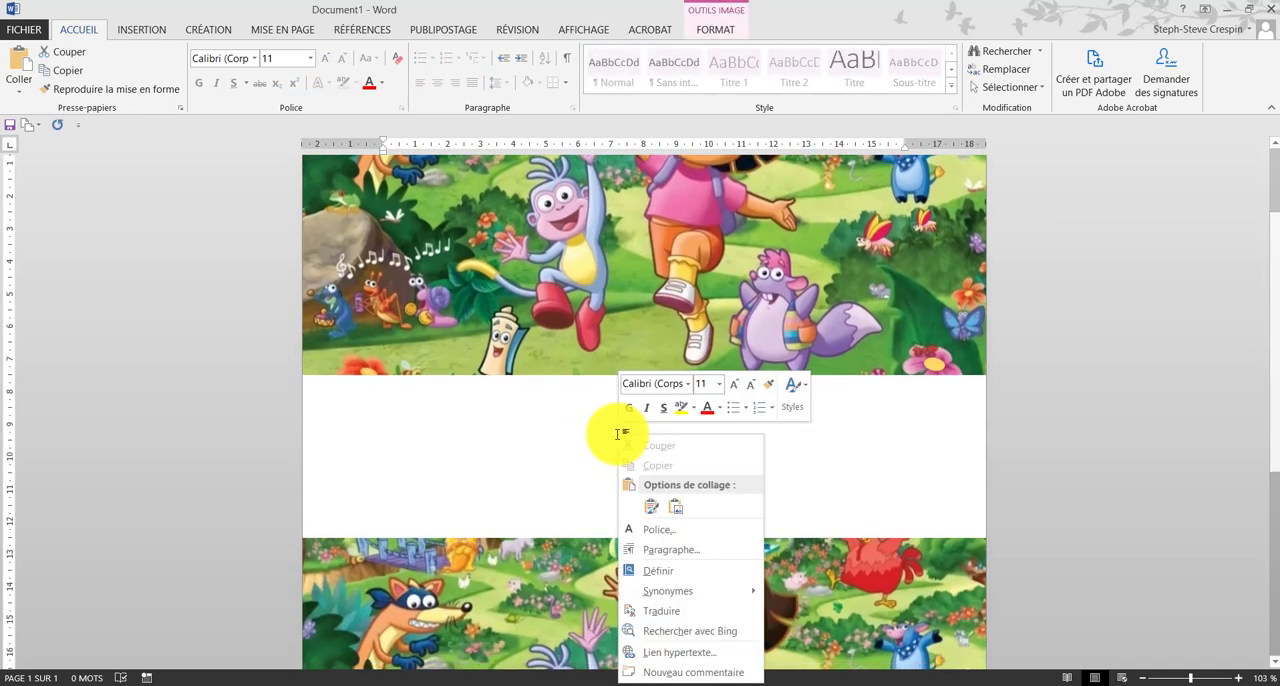
{"action": "left_click", "coordinate": [651, 505]}
{"action": "left_click_drag", "start_coordinate": [731, 251], "coordinate": [674, 396]}
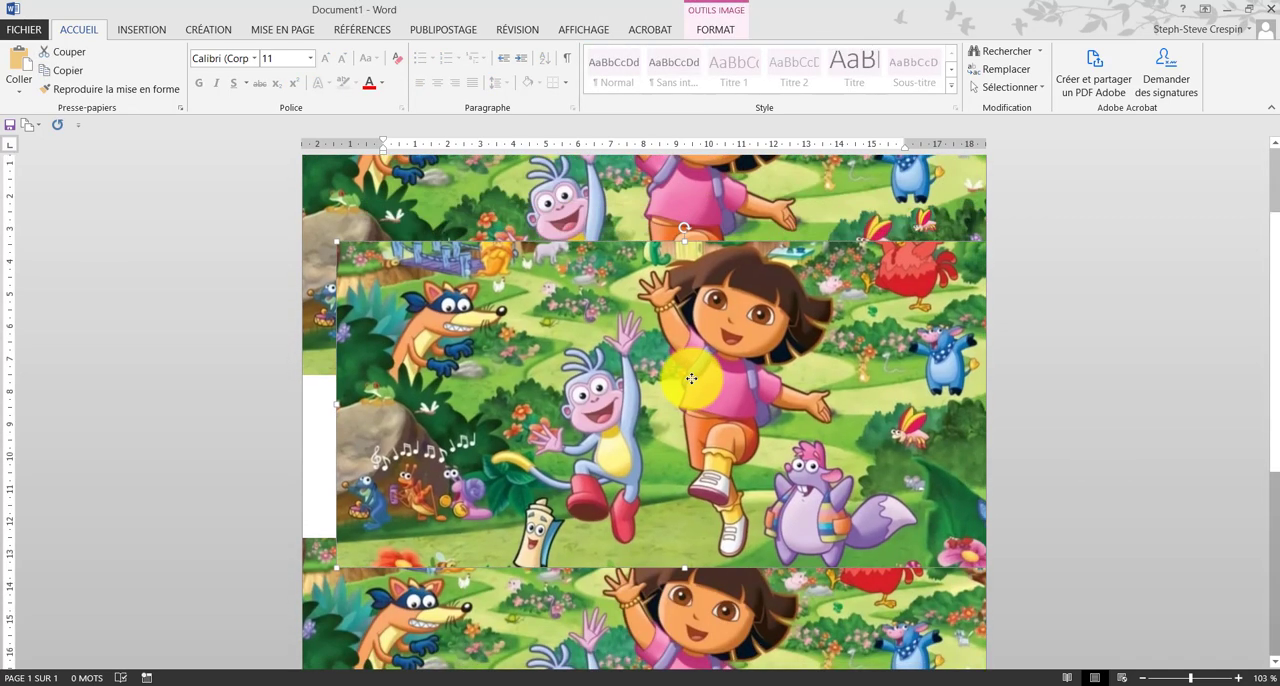
Step: Crop the pasted copy to a thin strip starting at the grey hippo and move it into the gap below the upper picture
{"action": "right_click", "coordinate": [643, 315]}
{"action": "left_click", "coordinate": [692, 277]}
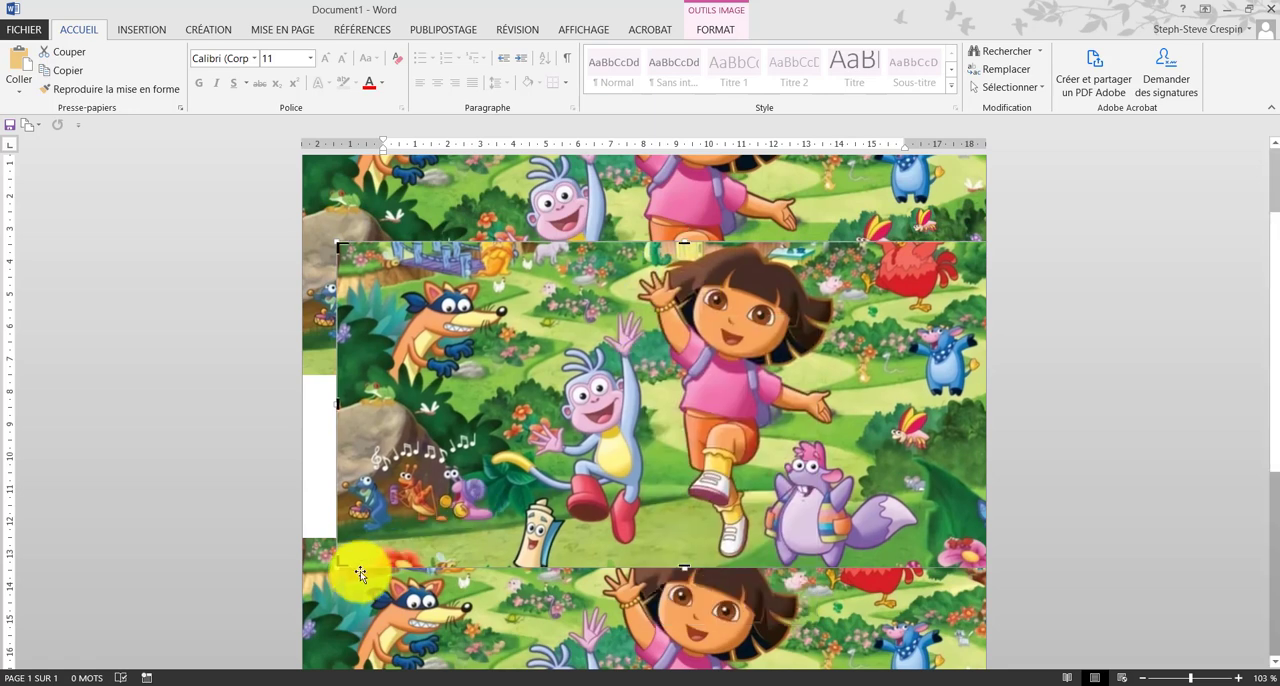
{"action": "left_click_drag", "start_coordinate": [337, 557], "coordinate": [493, 296]}
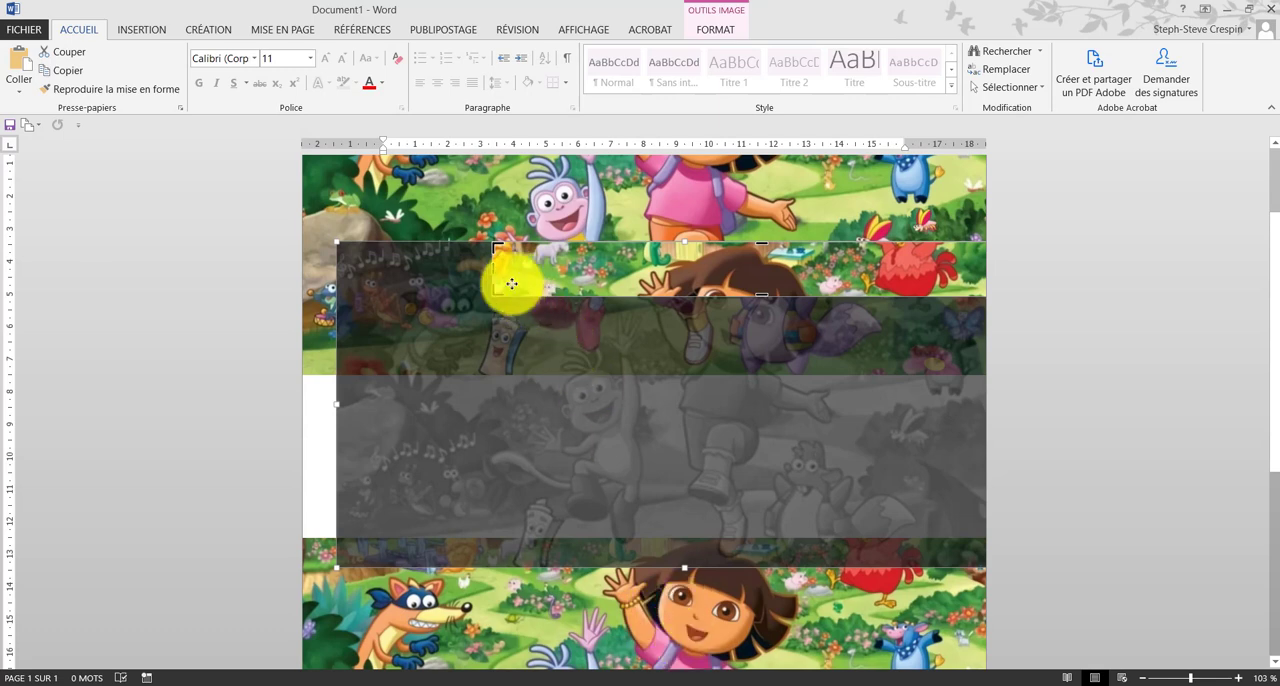
{"action": "left_click_drag", "start_coordinate": [497, 289], "coordinate": [522, 271]}
{"action": "left_click_drag", "start_coordinate": [611, 614], "coordinate": [549, 546]}
{"action": "right_click", "coordinate": [549, 546]}
{"action": "left_click", "coordinate": [600, 588]}
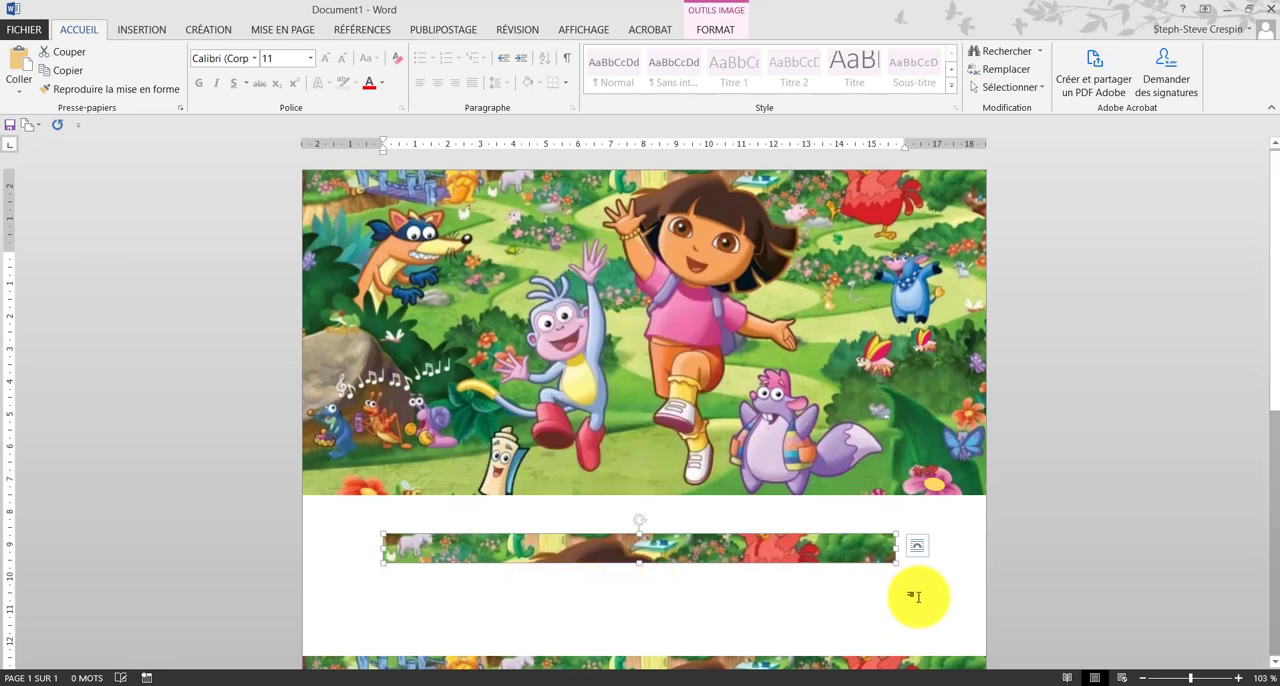
Step: Crop the strip to the tiny white bird below the grey hippo and place the cutout above the masked fox's nose in the upper picture
{"action": "left_click_drag", "start_coordinate": [887, 561], "coordinate": [397, 562]}
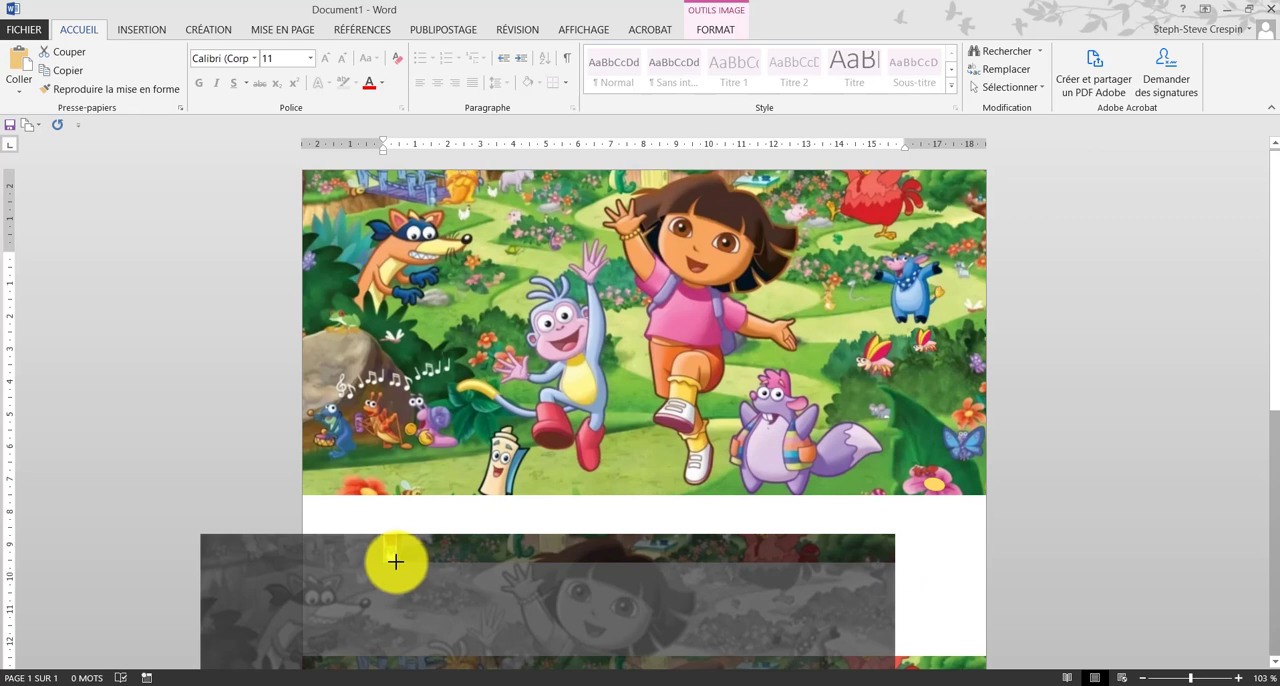
{"action": "left_click_drag", "start_coordinate": [396, 562], "coordinate": [383, 545]}
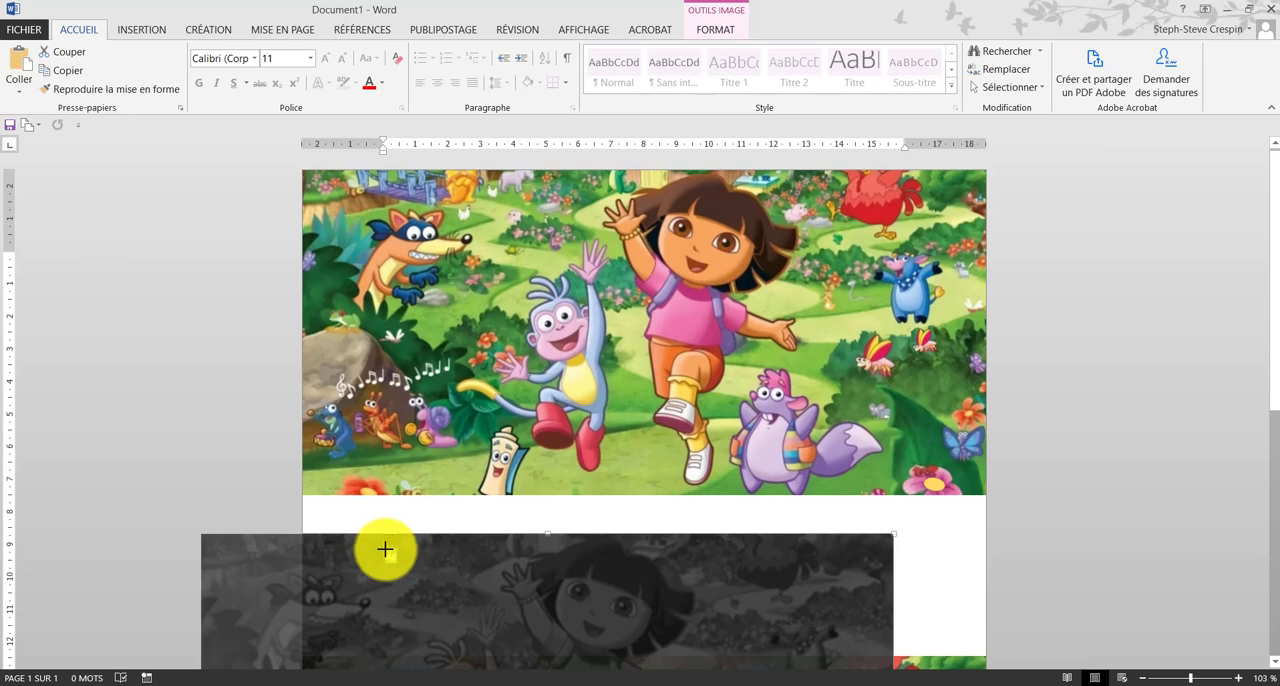
{"action": "left_click", "coordinate": [386, 550]}
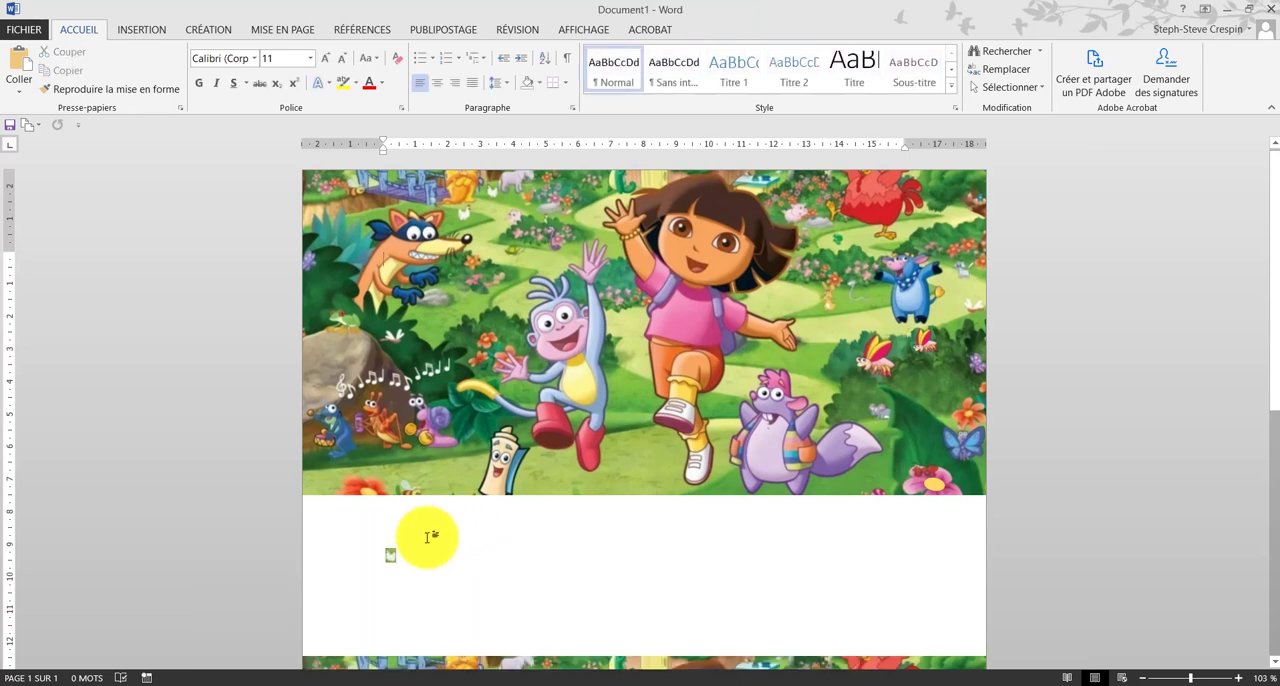
{"action": "left_click", "coordinate": [455, 218]}
{"action": "left_click", "coordinate": [584, 580]}
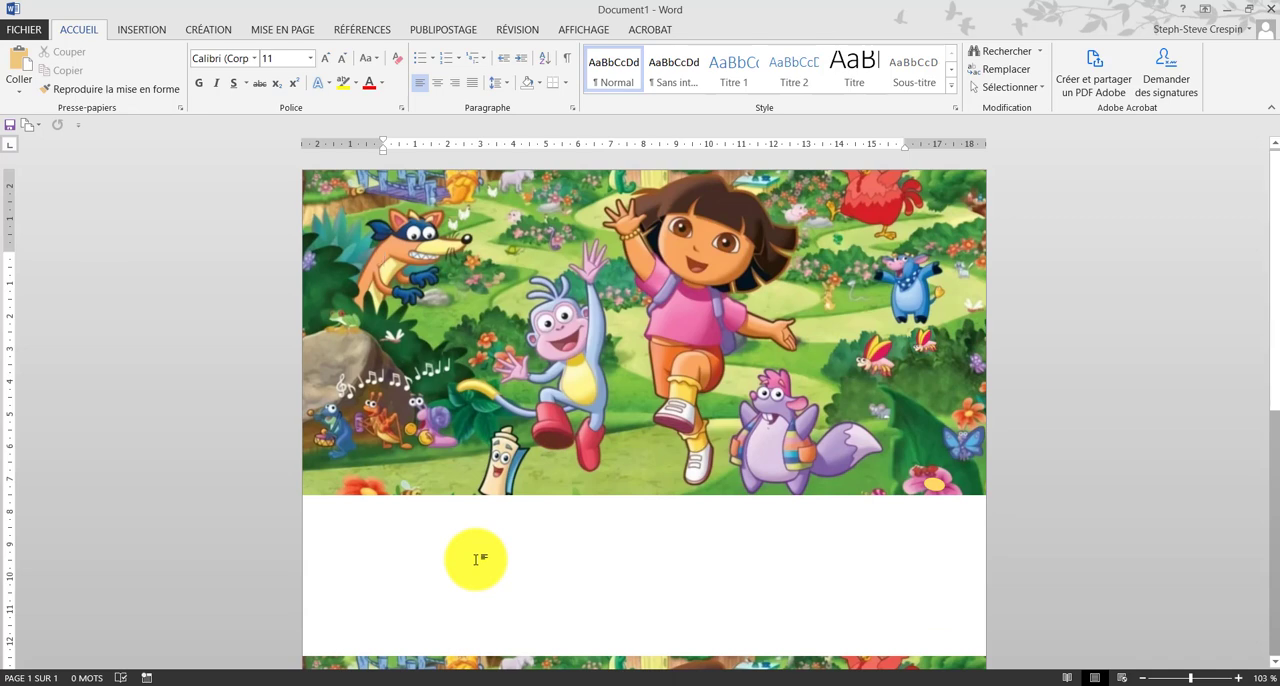
{"action": "scroll", "coordinate": [476, 559], "scroll_direction": "down", "scroll_amount": 3}
{"action": "scroll", "coordinate": [476, 559], "scroll_direction": "up", "scroll_amount": 3}
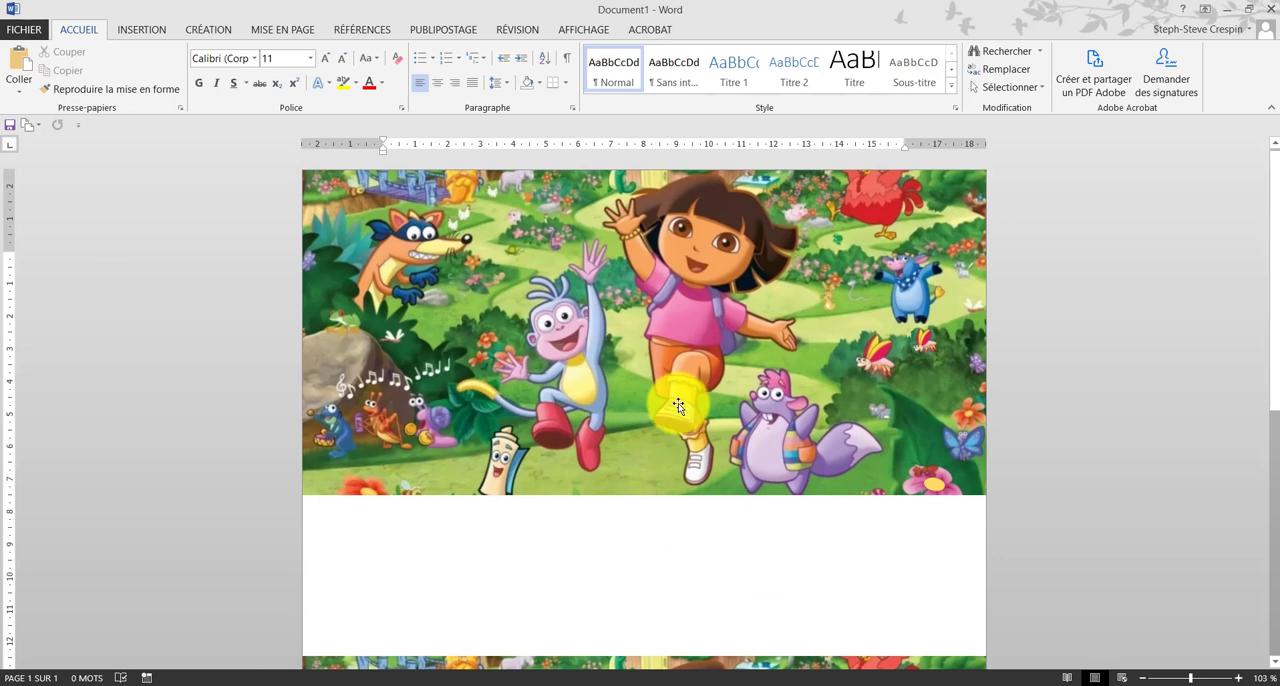
Step: Draw a rectangle about 1.97 cm wide and 0.51 cm high over Dora's raised shoe in the upper picture
{"action": "left_click", "coordinate": [146, 31]}
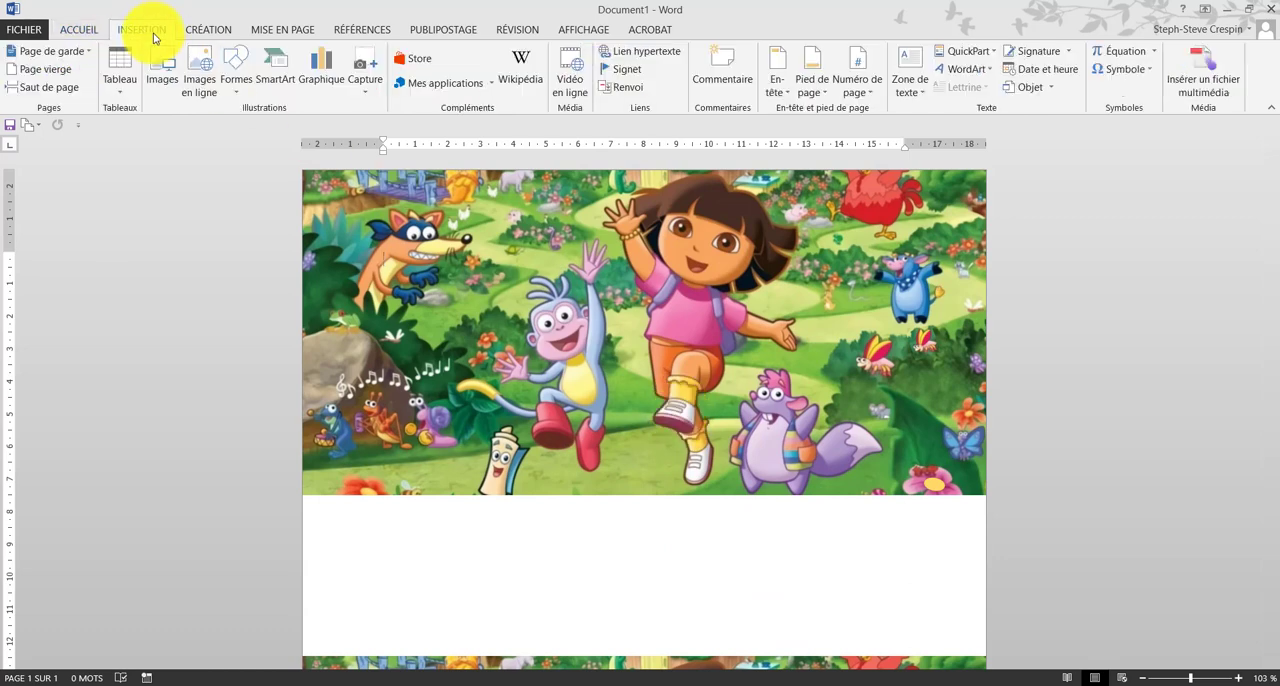
{"action": "left_click", "coordinate": [236, 69]}
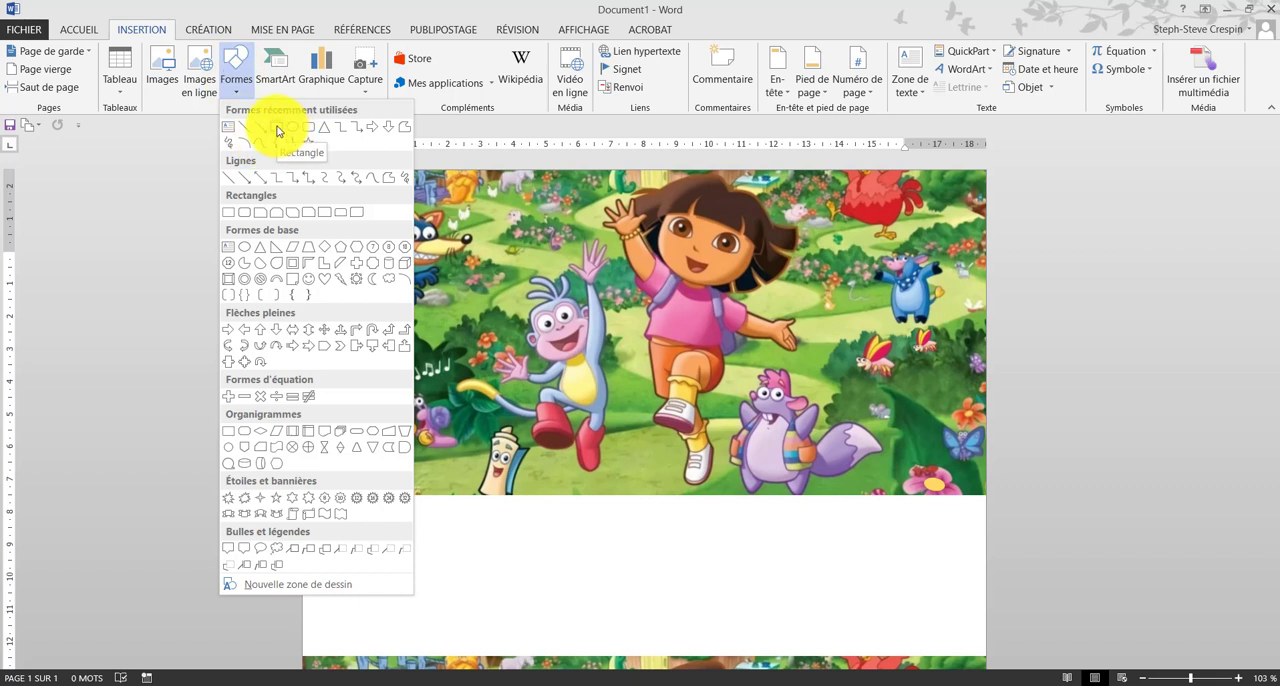
{"action": "left_click", "coordinate": [278, 131]}
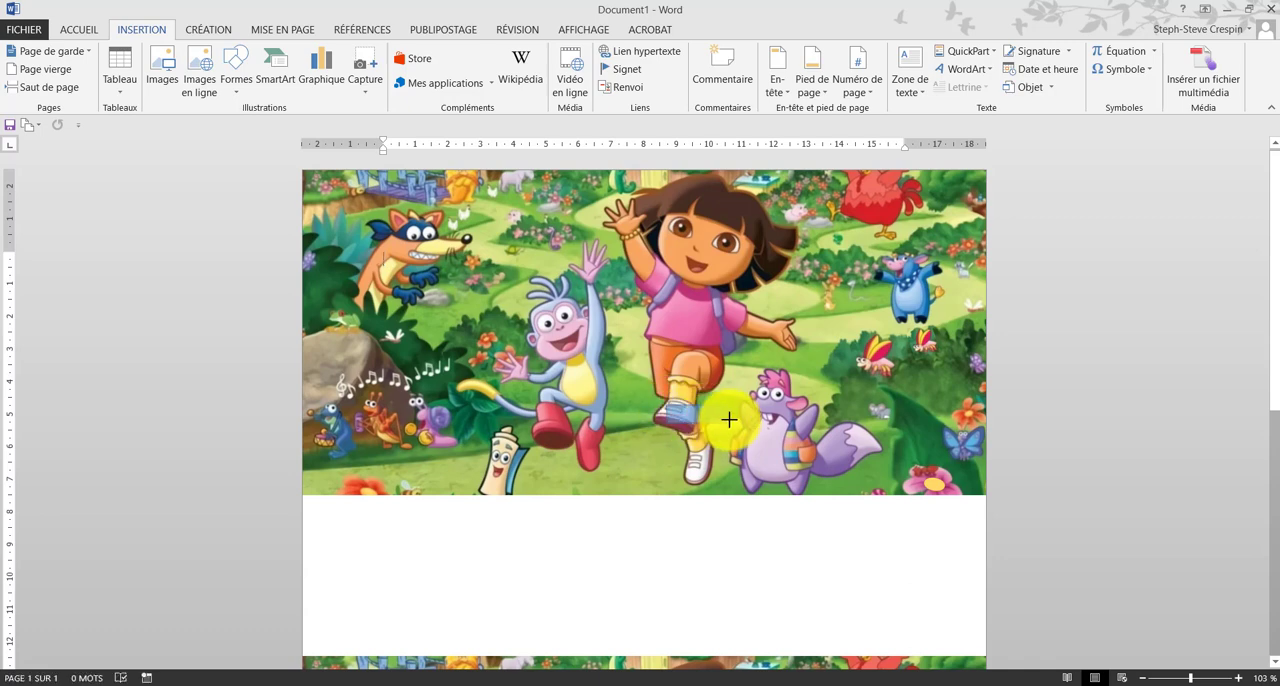
Step: Rotate the rectangle to match the slant of Dora's shoe and shrink it to about 0.62 cm wide and 0.13 cm high
{"action": "left_click", "coordinate": [707, 392]}
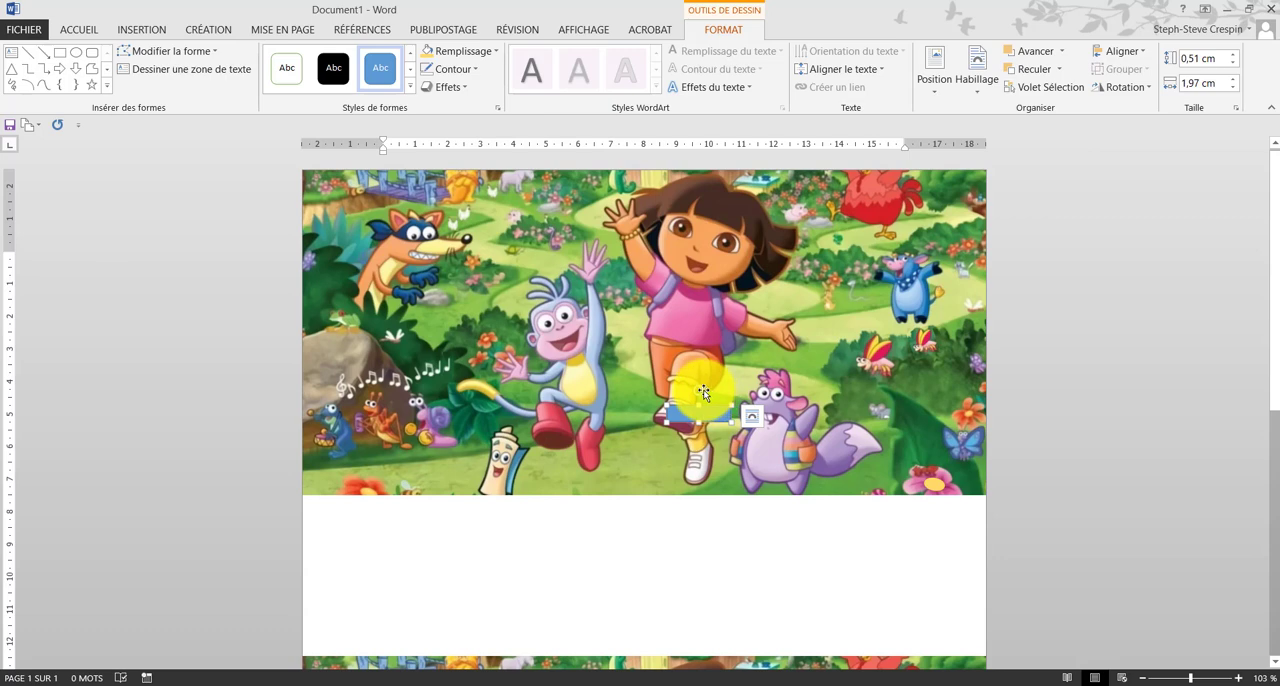
{"action": "left_click", "coordinate": [697, 414]}
{"action": "left_click_drag", "start_coordinate": [701, 392], "coordinate": [726, 433]}
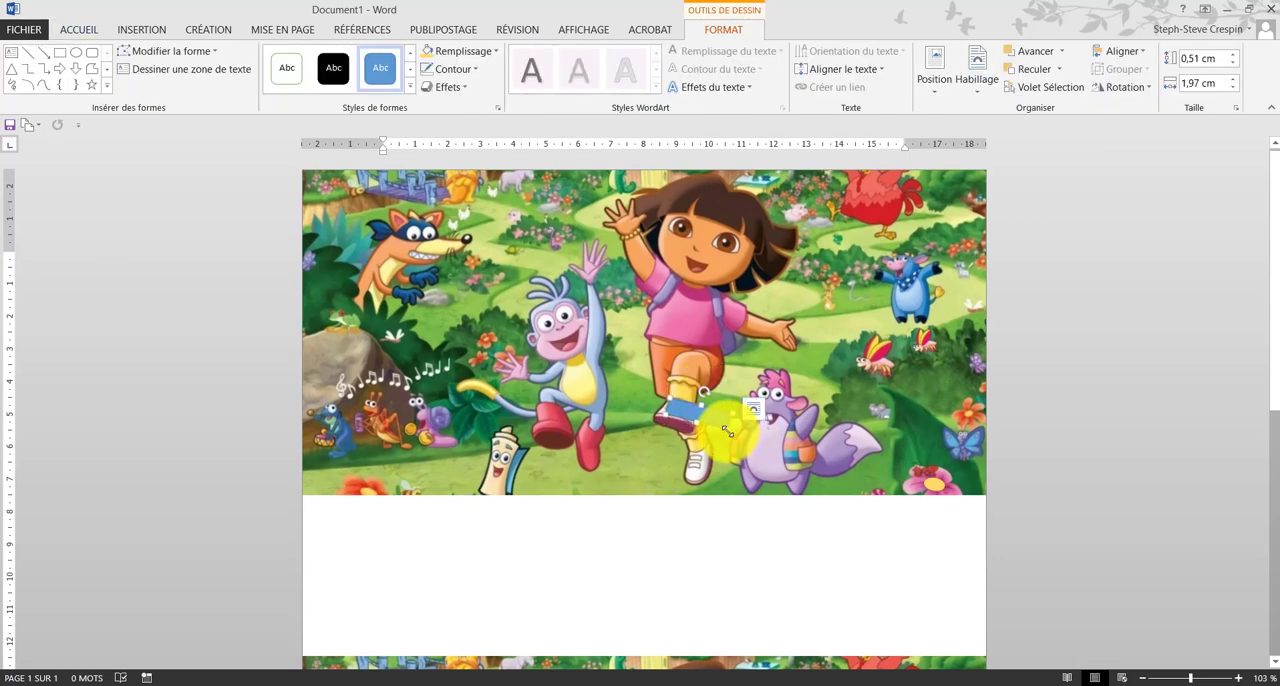
{"action": "key", "text": "Delete"}
{"action": "left_click_drag", "start_coordinate": [685, 409], "coordinate": [683, 413]}
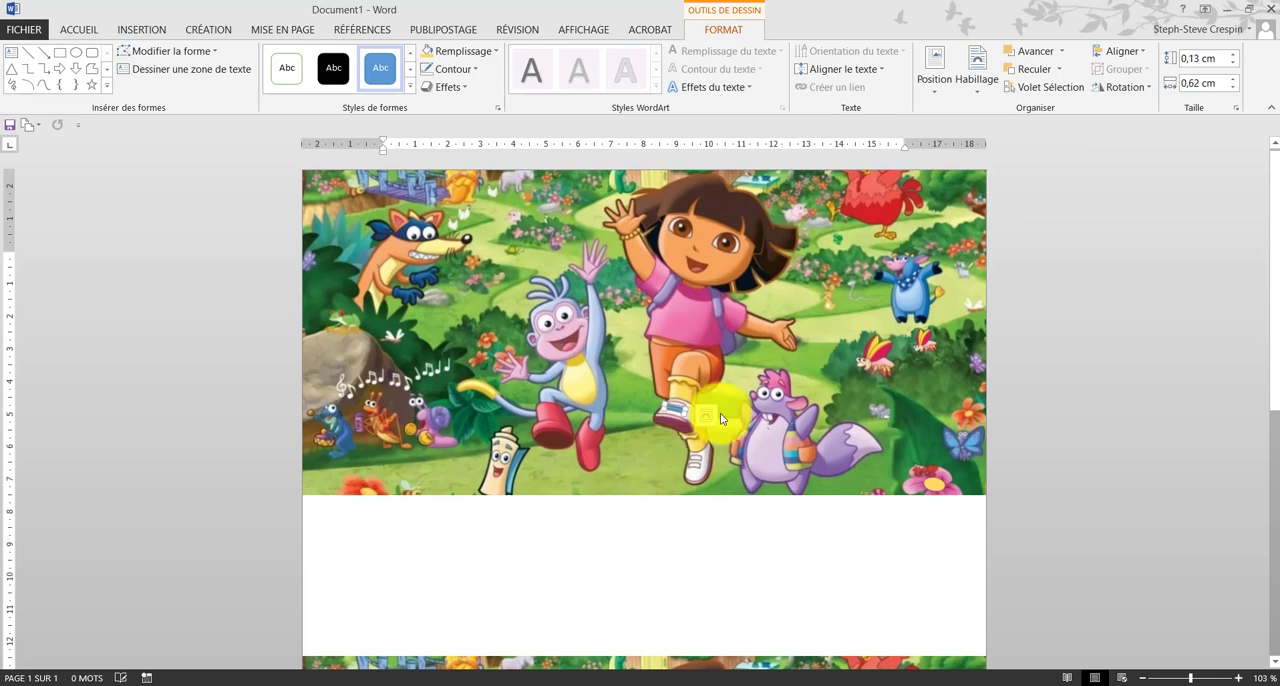
{"action": "left_click", "coordinate": [680, 452]}
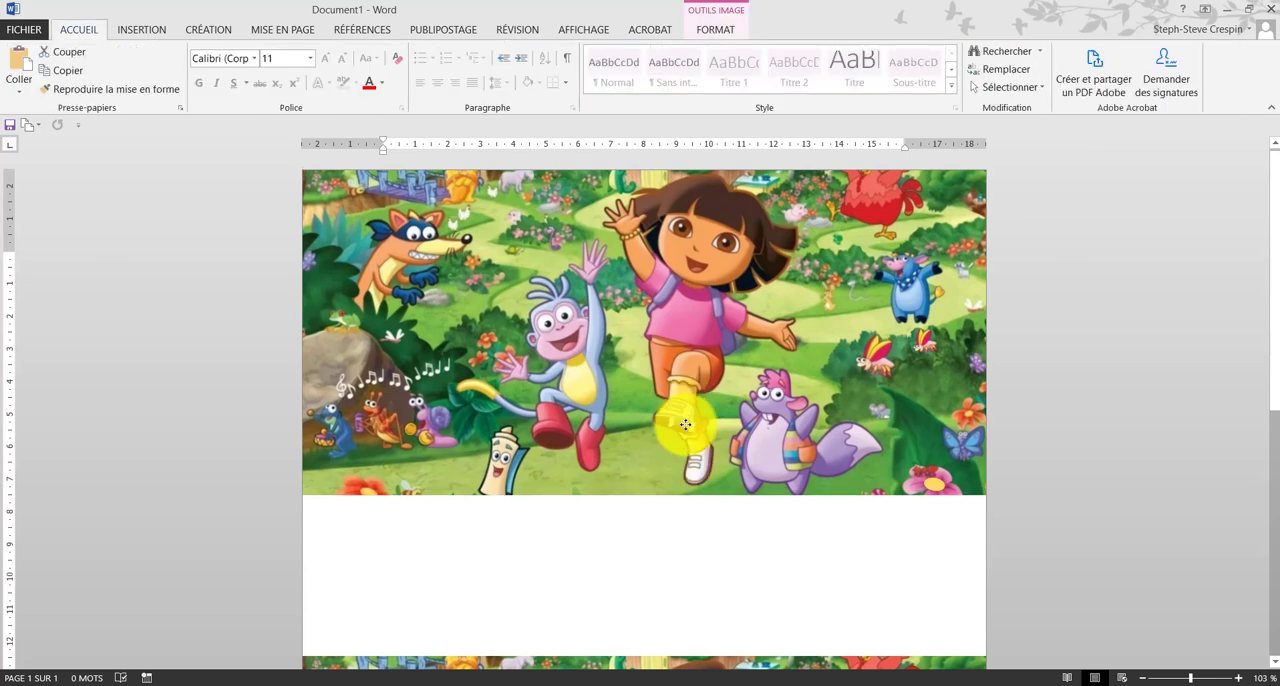
Step: Resize the rectangle on Dora's raised shoe to about 0.56 cm wide and 0.15 cm high
{"action": "left_click", "coordinate": [660, 413]}
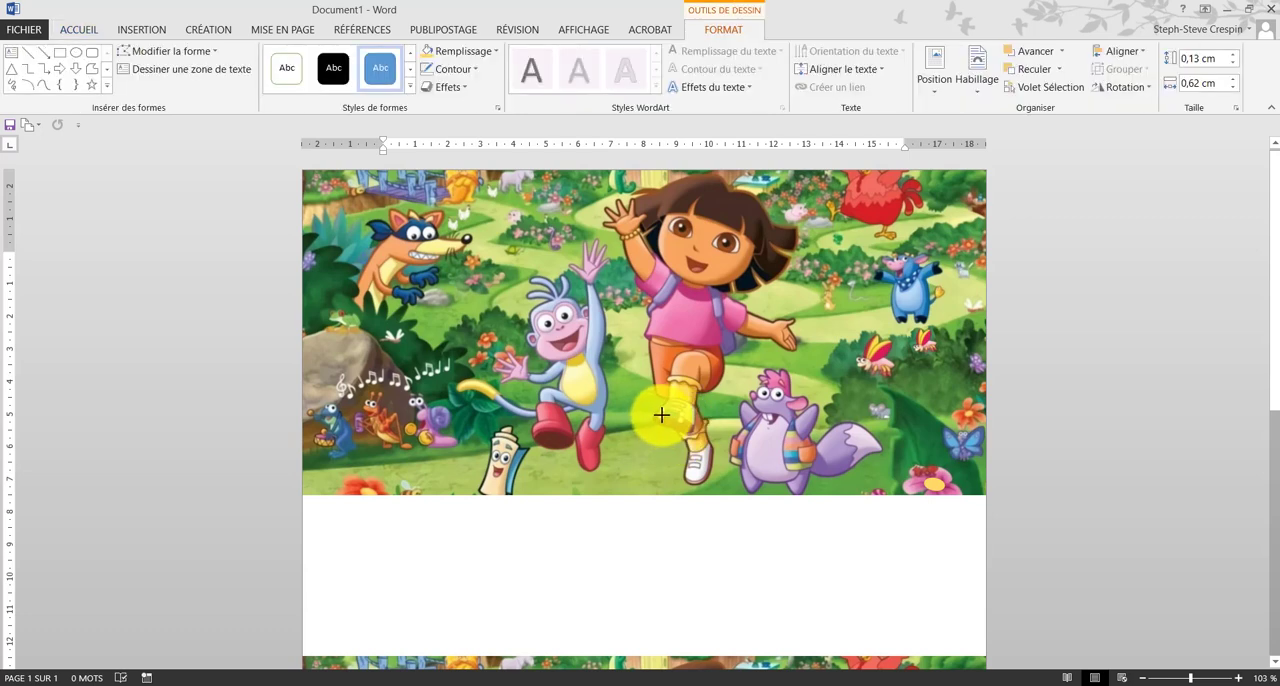
{"action": "left_click_drag", "start_coordinate": [661, 414], "coordinate": [663, 414]}
{"action": "left_click", "coordinate": [694, 543]}
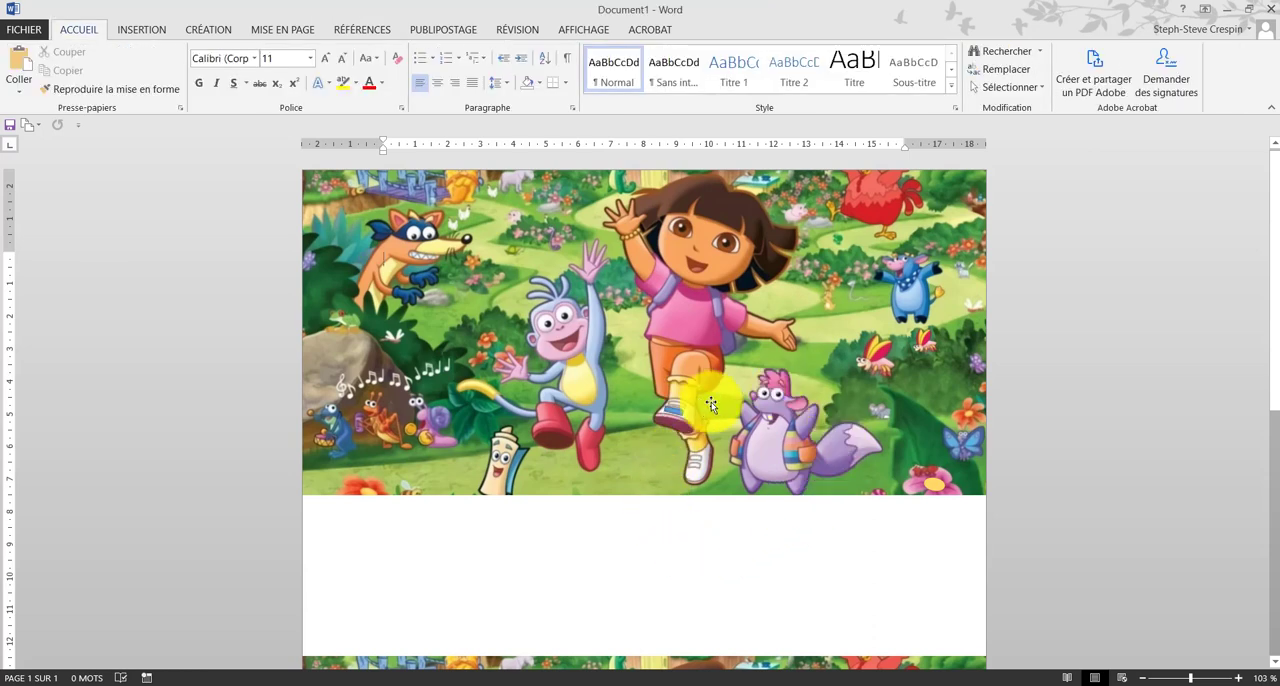
Step: Fill the small rectangle on Dora's raised shoe with a medium grey shade from the theme colours
{"action": "left_click", "coordinate": [669, 411]}
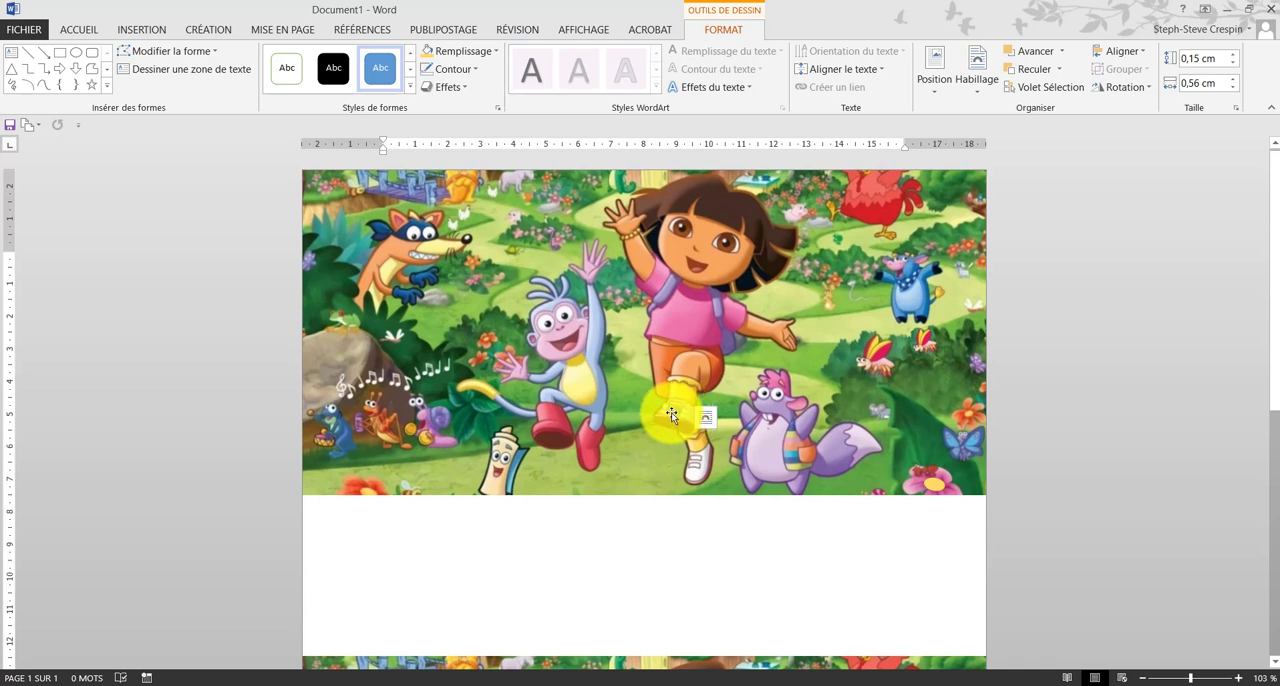
{"action": "left_click", "coordinate": [475, 55]}
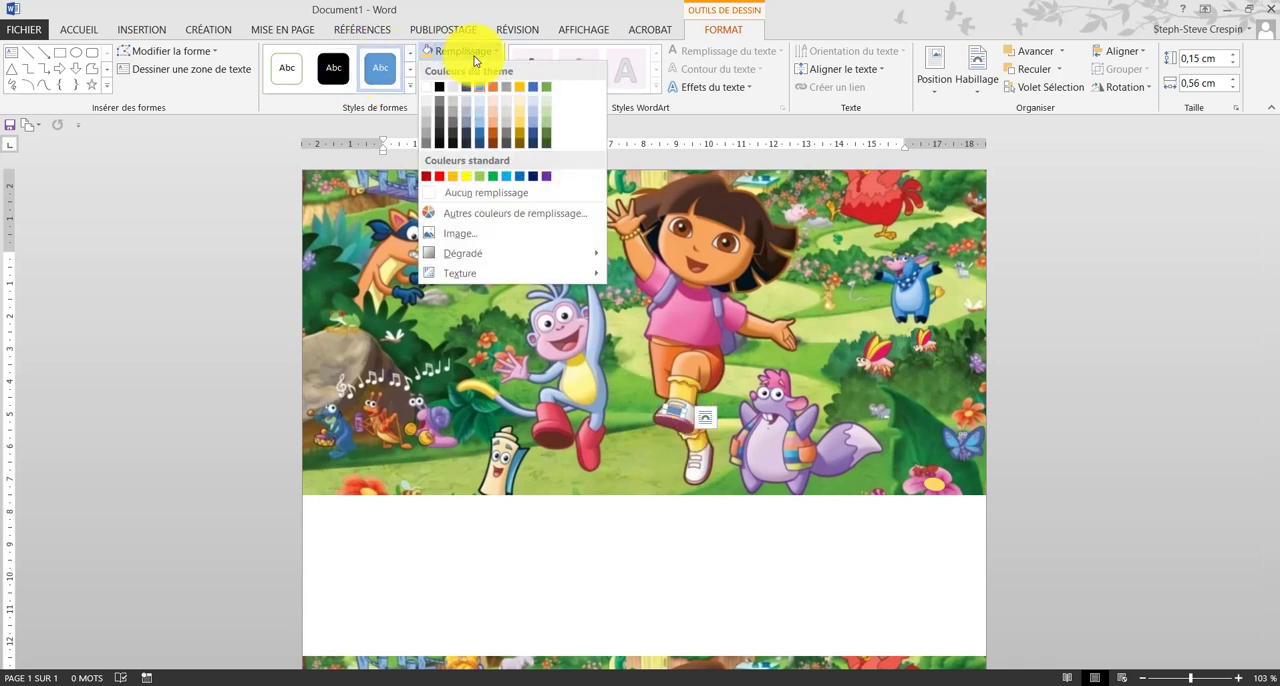
{"action": "left_click", "coordinate": [425, 131]}
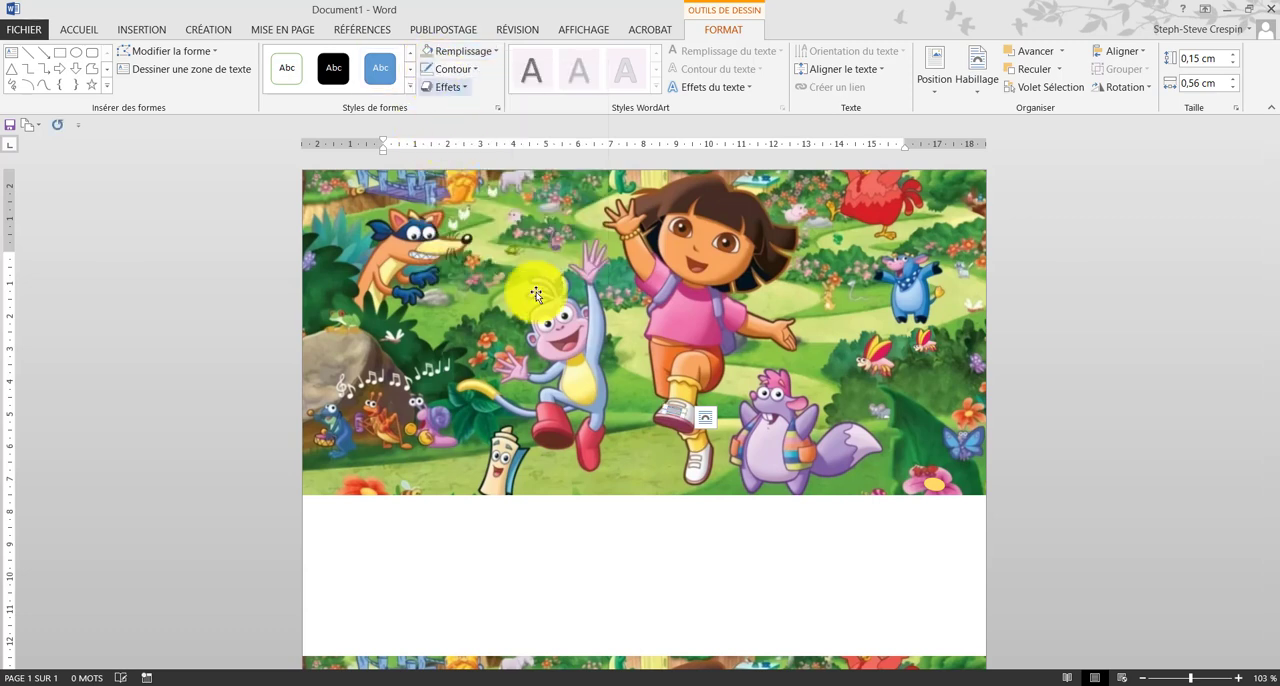
{"action": "left_click", "coordinate": [773, 534]}
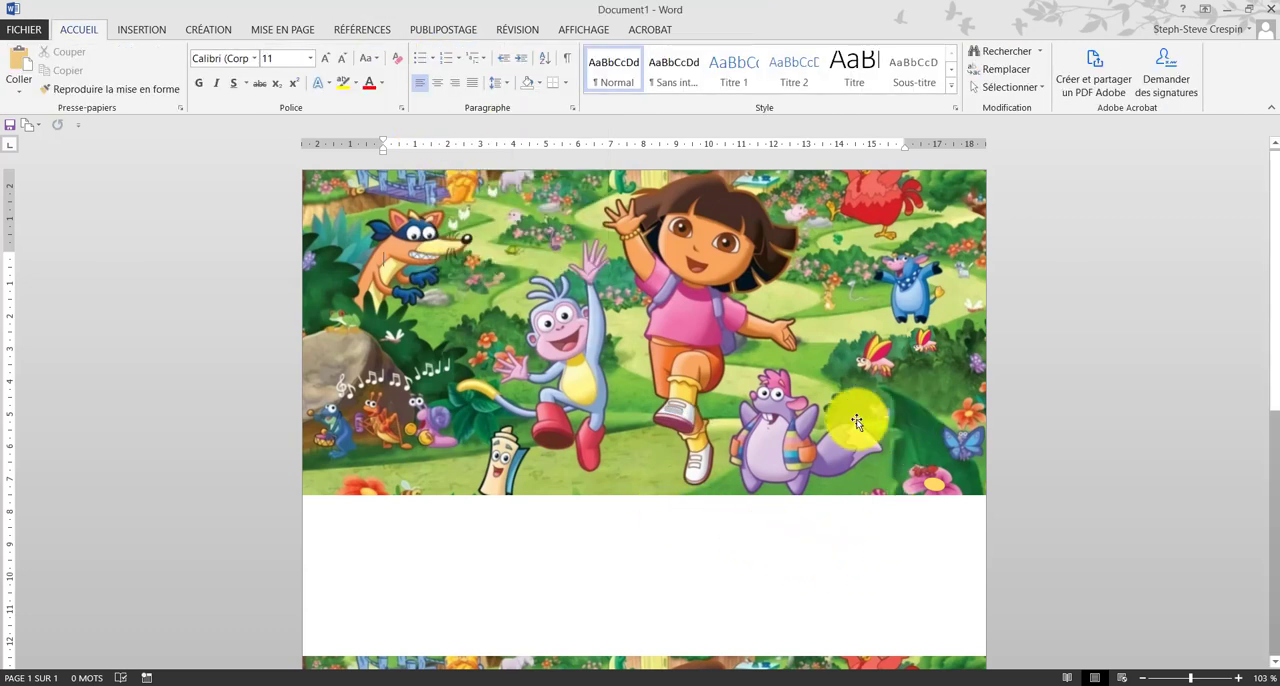
{"action": "left_click", "coordinate": [673, 408]}
{"action": "left_click", "coordinate": [708, 551]}
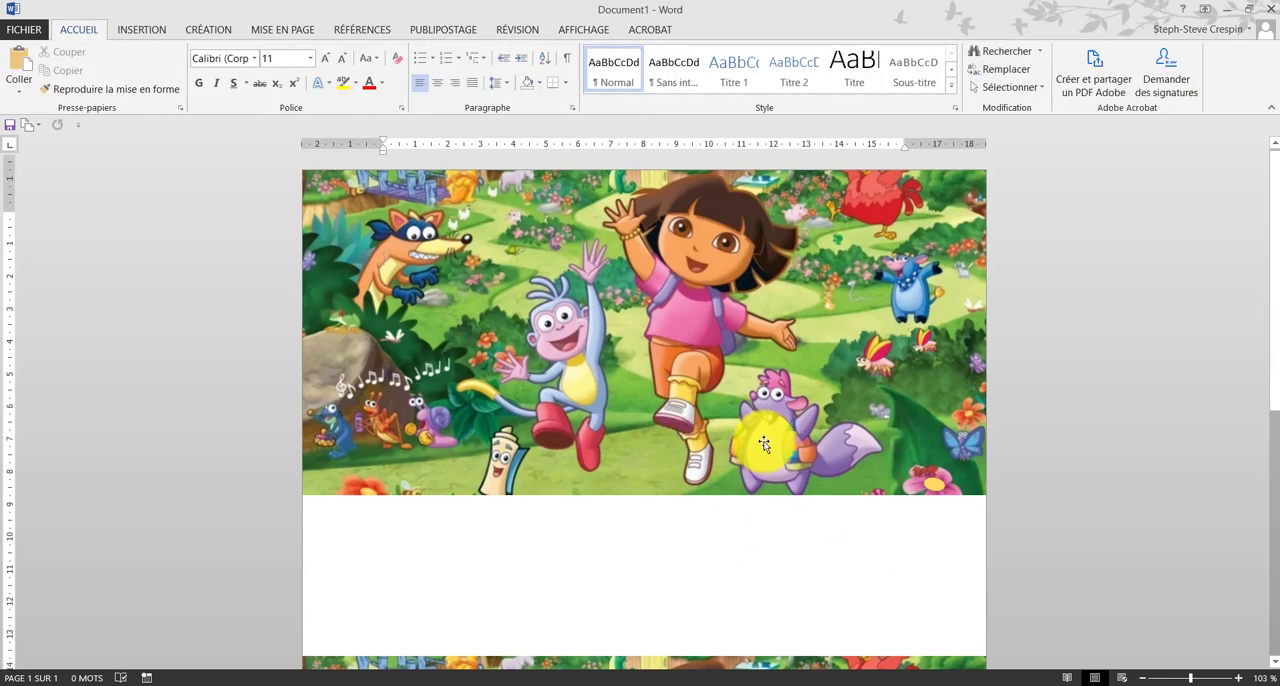
Step: Copy the upper Dora picture and paste a second copy of it onto the page
{"action": "scroll", "coordinate": [765, 441], "scroll_direction": "down", "scroll_amount": 2}
{"action": "scroll", "coordinate": [764, 441], "scroll_direction": "down", "scroll_amount": 5}
{"action": "scroll", "coordinate": [668, 409], "scroll_direction": "up", "scroll_amount": 6}
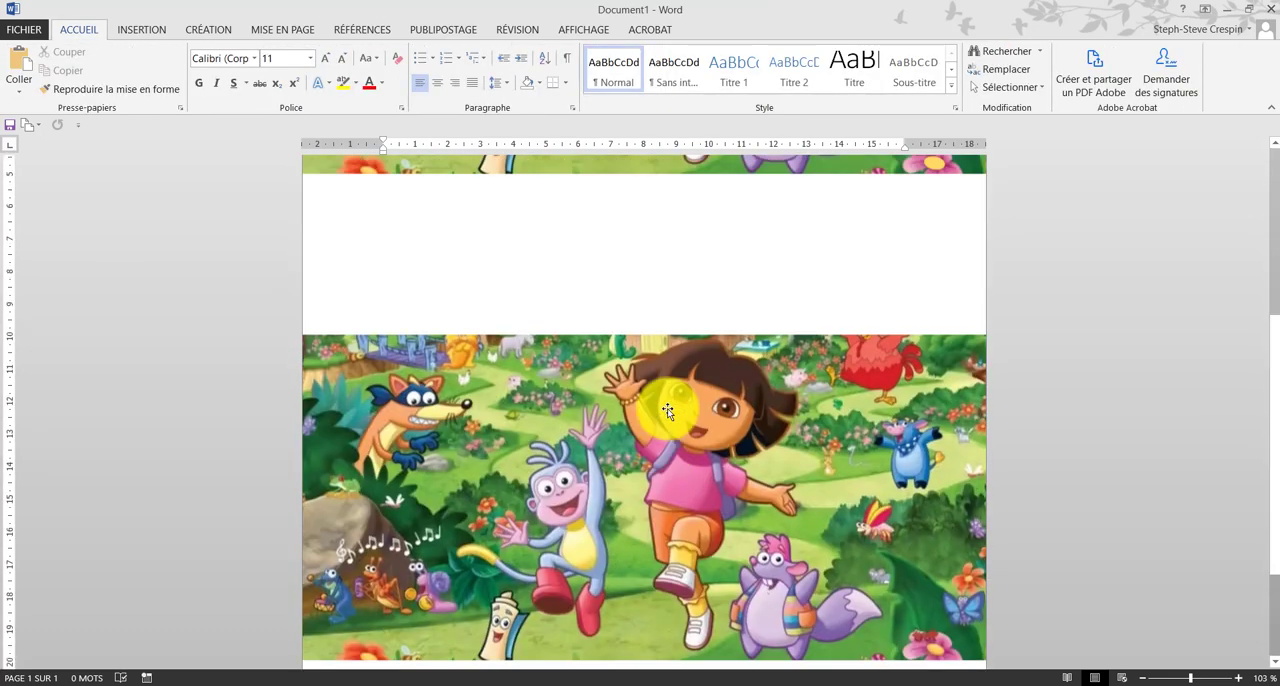
{"action": "scroll", "coordinate": [667, 408], "scroll_direction": "up", "scroll_amount": 1}
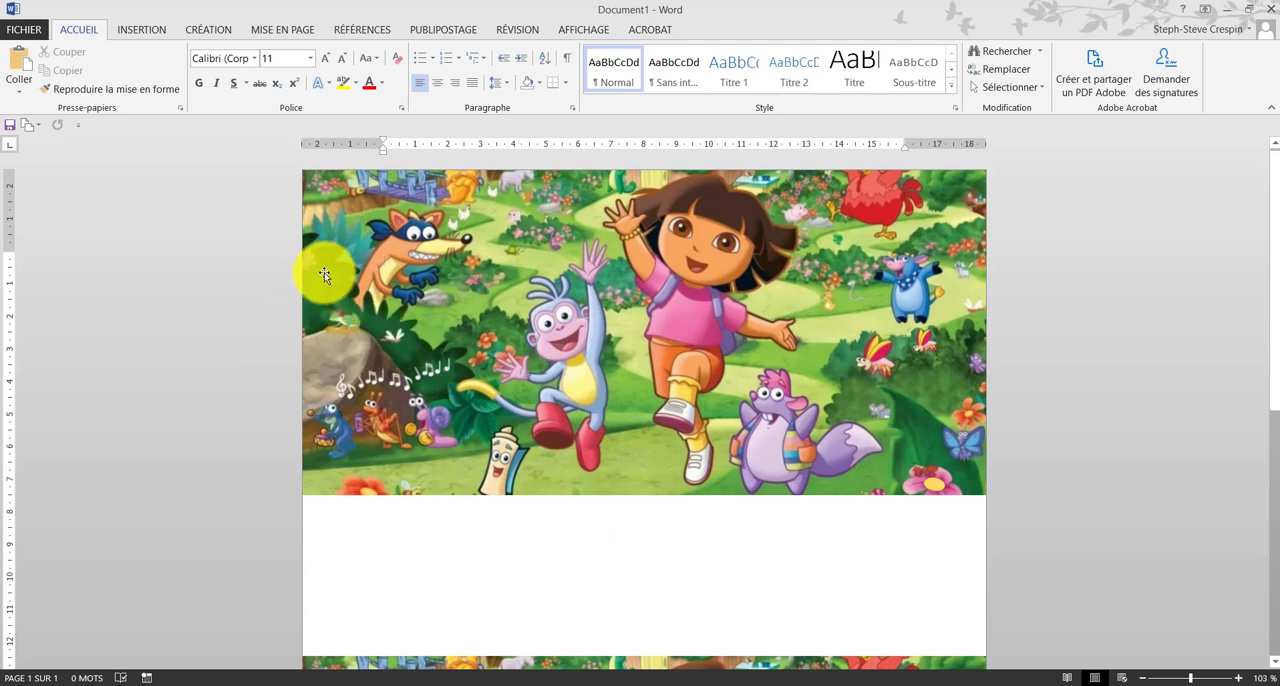
{"action": "right_click", "coordinate": [551, 285]}
{"action": "left_click", "coordinate": [586, 314]}
{"action": "scroll", "coordinate": [605, 472], "scroll_direction": "down", "scroll_amount": 2}
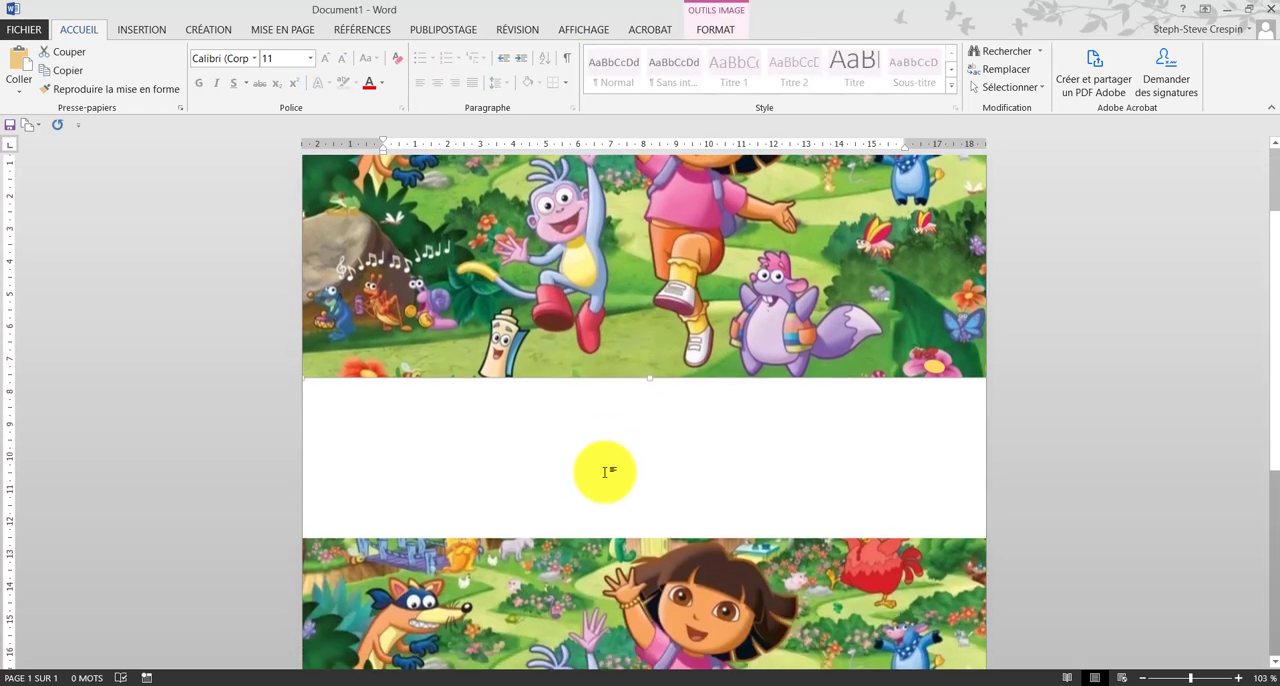
{"action": "right_click", "coordinate": [608, 432]}
{"action": "left_click", "coordinate": [625, 509]}
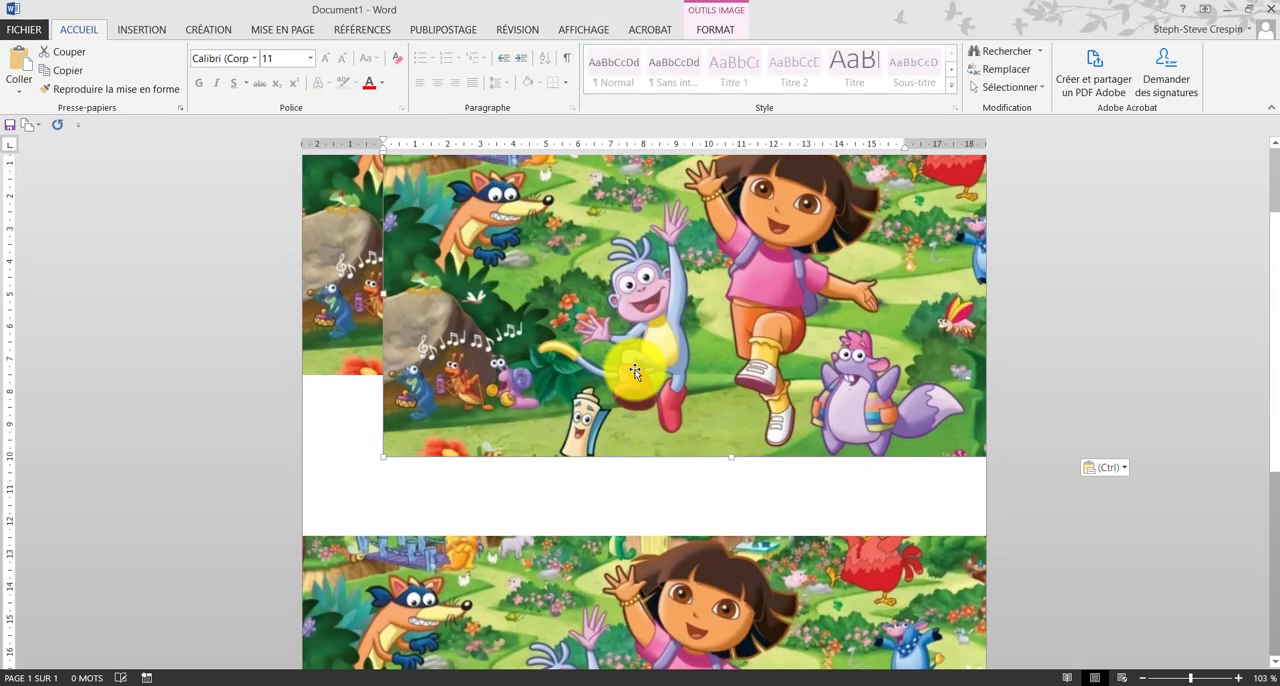
Step: Crop the pasted copy's left strip and lower part away, up to the small white butterfly above the rock
{"action": "right_click", "coordinate": [523, 280]}
{"action": "left_click", "coordinate": [566, 242]}
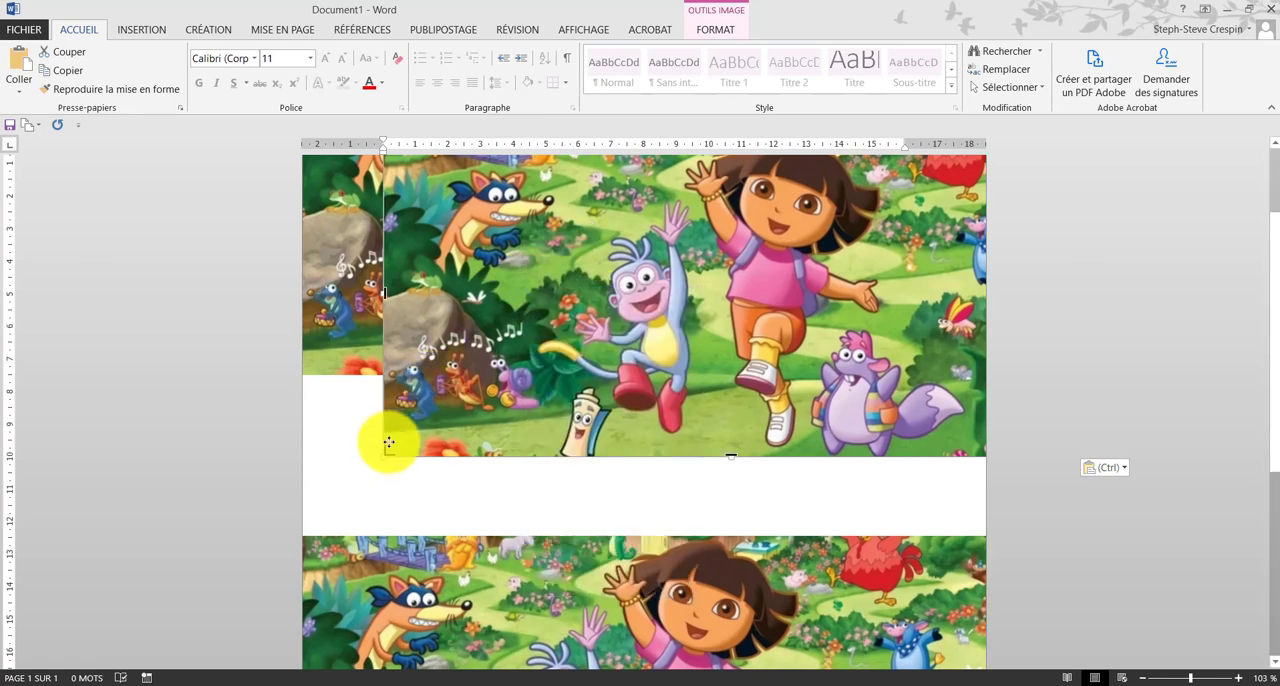
{"action": "left_click_drag", "start_coordinate": [389, 443], "coordinate": [457, 307]}
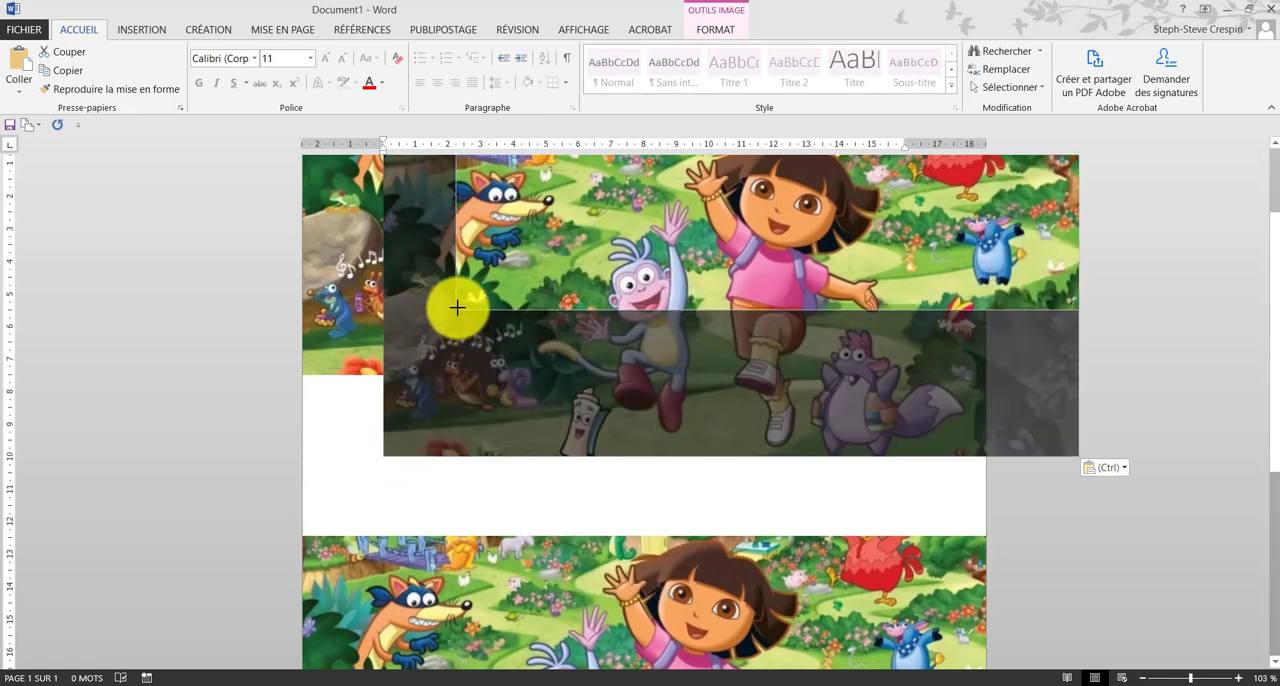
{"action": "left_click", "coordinate": [580, 491]}
{"action": "scroll", "coordinate": [600, 470], "scroll_direction": "up", "scroll_amount": 2}
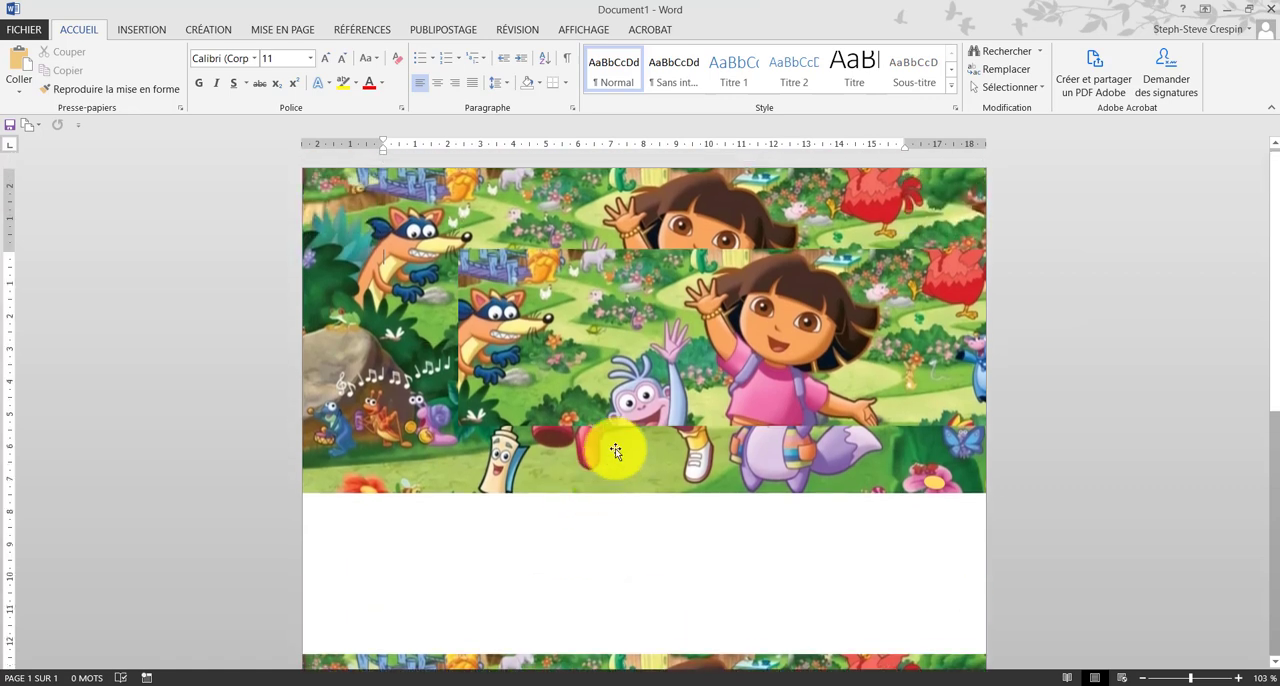
Step: Shift the cropped copy towards the fox and crop it down to just the small white butterfly
{"action": "left_click_drag", "start_coordinate": [623, 349], "coordinate": [533, 328]}
{"action": "right_click", "coordinate": [643, 251]}
{"action": "left_click", "coordinate": [675, 253]}
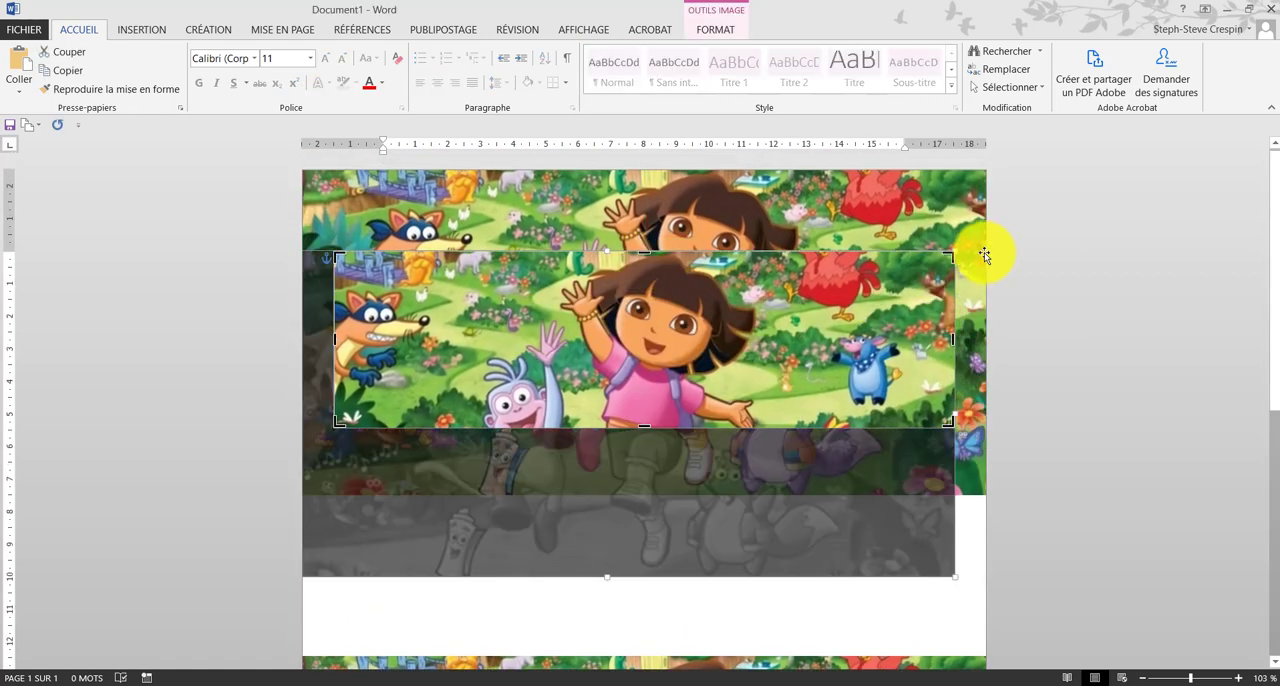
{"action": "left_click_drag", "start_coordinate": [945, 252], "coordinate": [363, 408]}
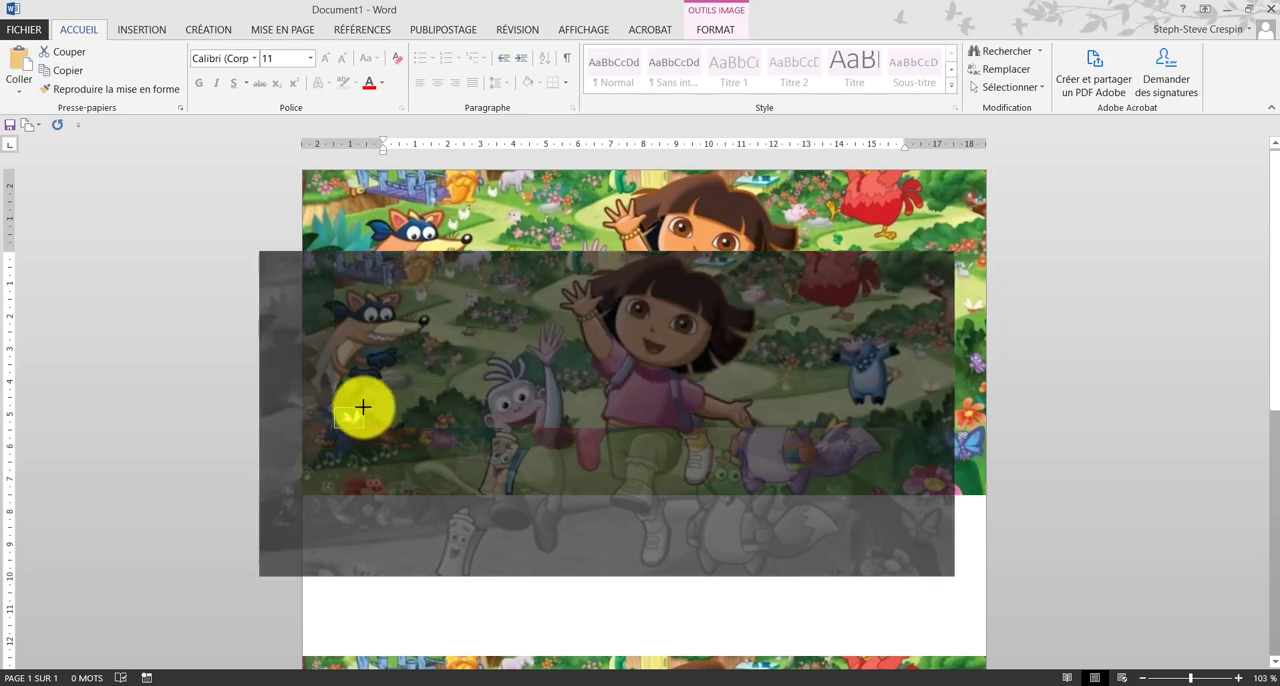
{"action": "left_click", "coordinate": [443, 614]}
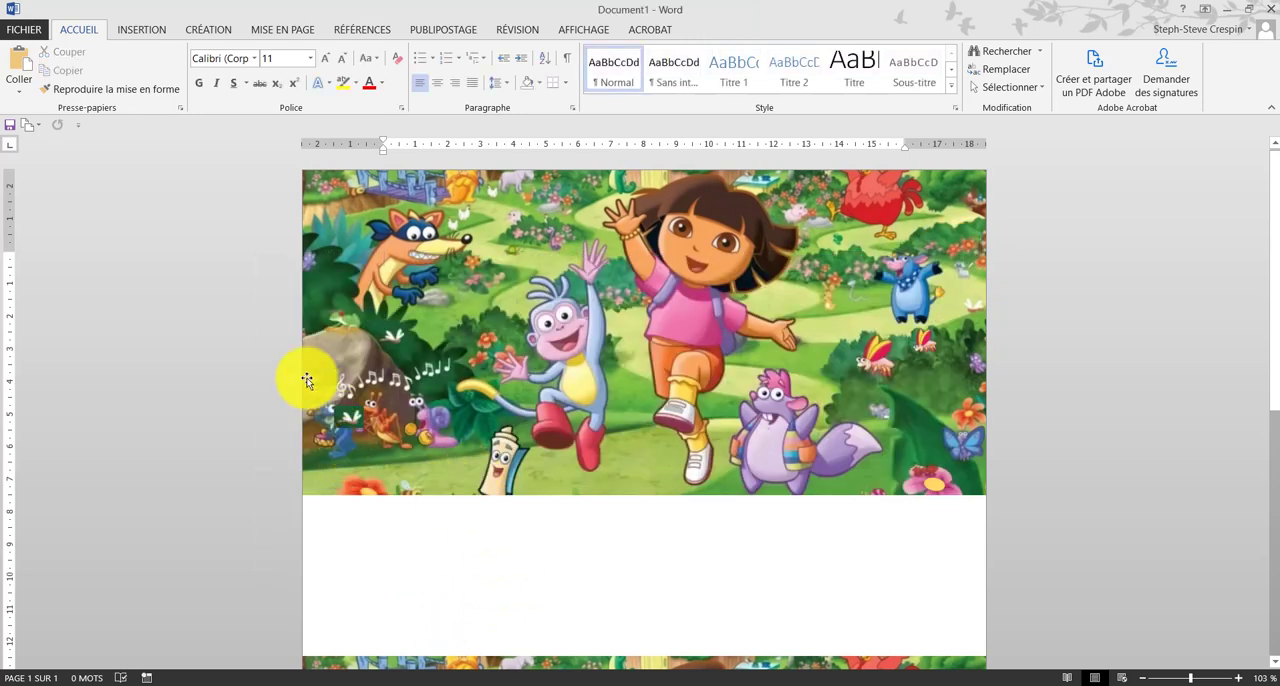
Step: Position the white butterfly cutout on the dark bush behind the masked fox in the upper picture
{"action": "left_click", "coordinate": [327, 287]}
{"action": "left_click", "coordinate": [586, 557]}
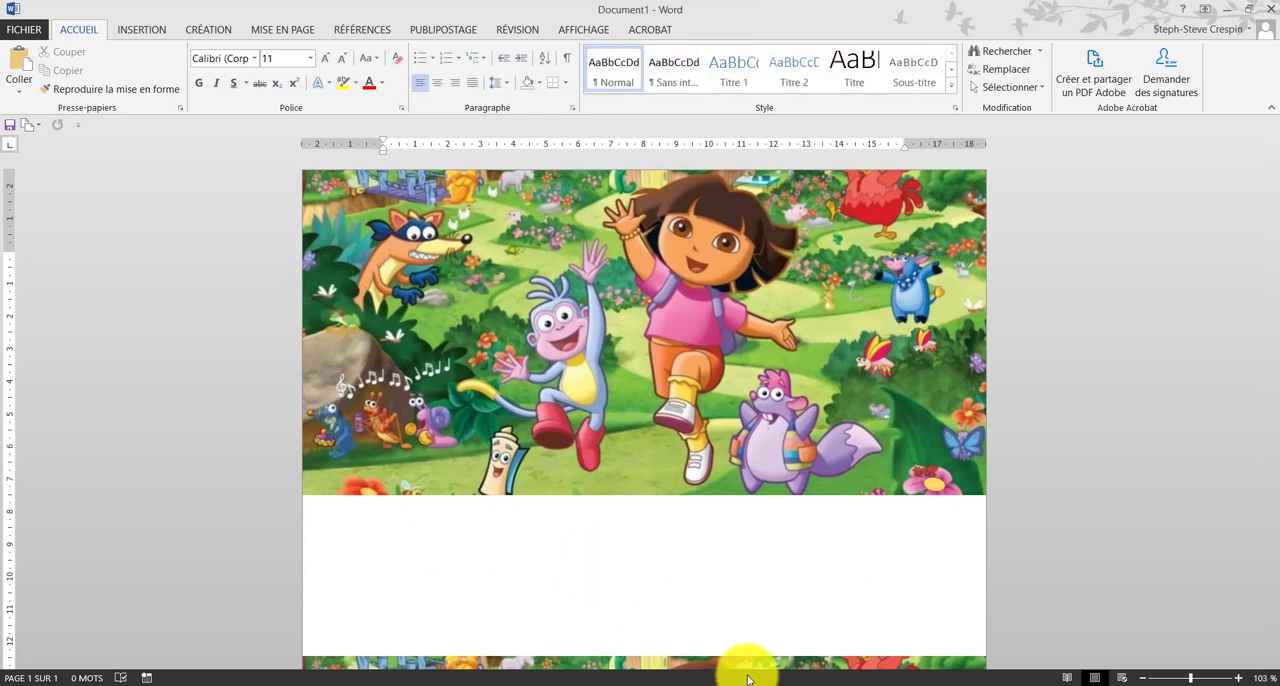
{"action": "left_click", "coordinate": [318, 300]}
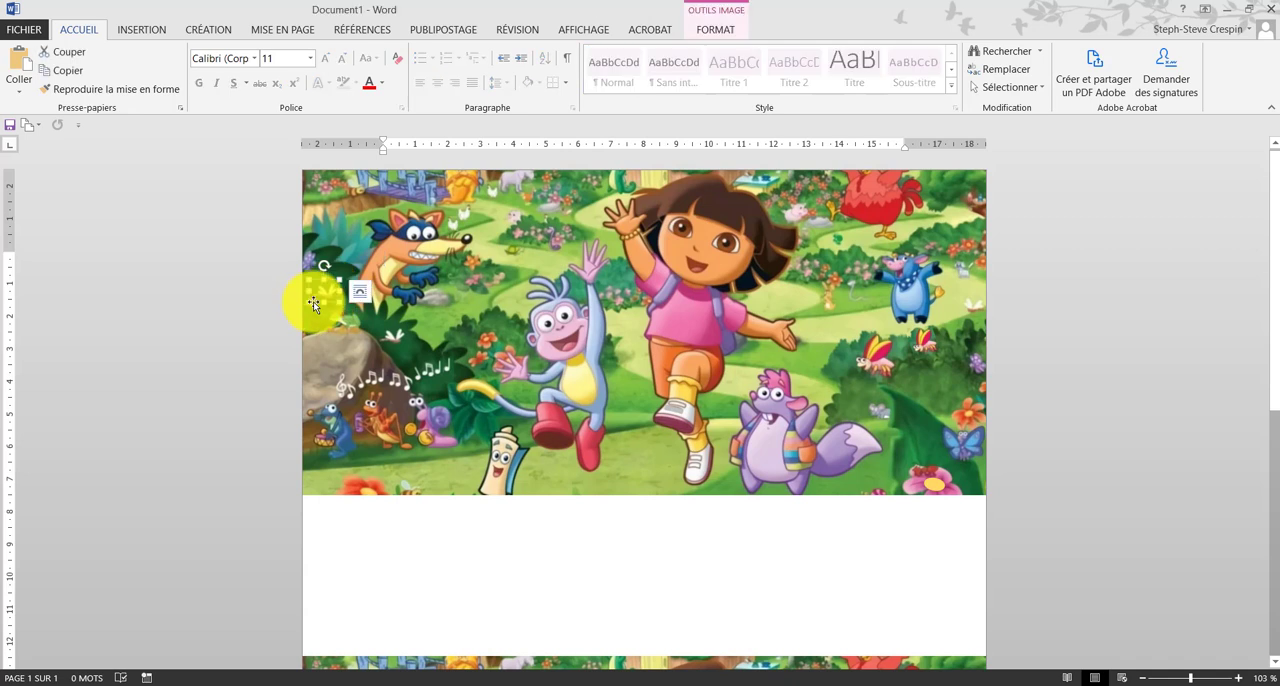
{"action": "left_click_drag", "start_coordinate": [309, 300], "coordinate": [315, 296]}
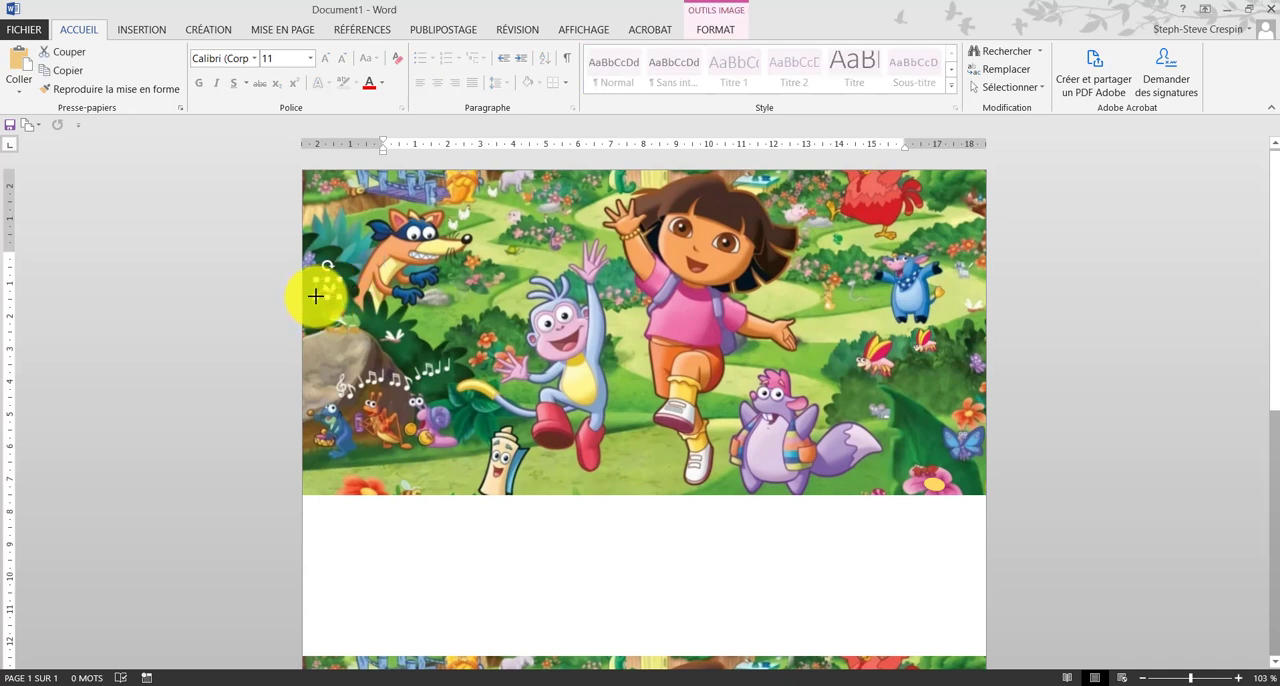
{"action": "left_click", "coordinate": [586, 563]}
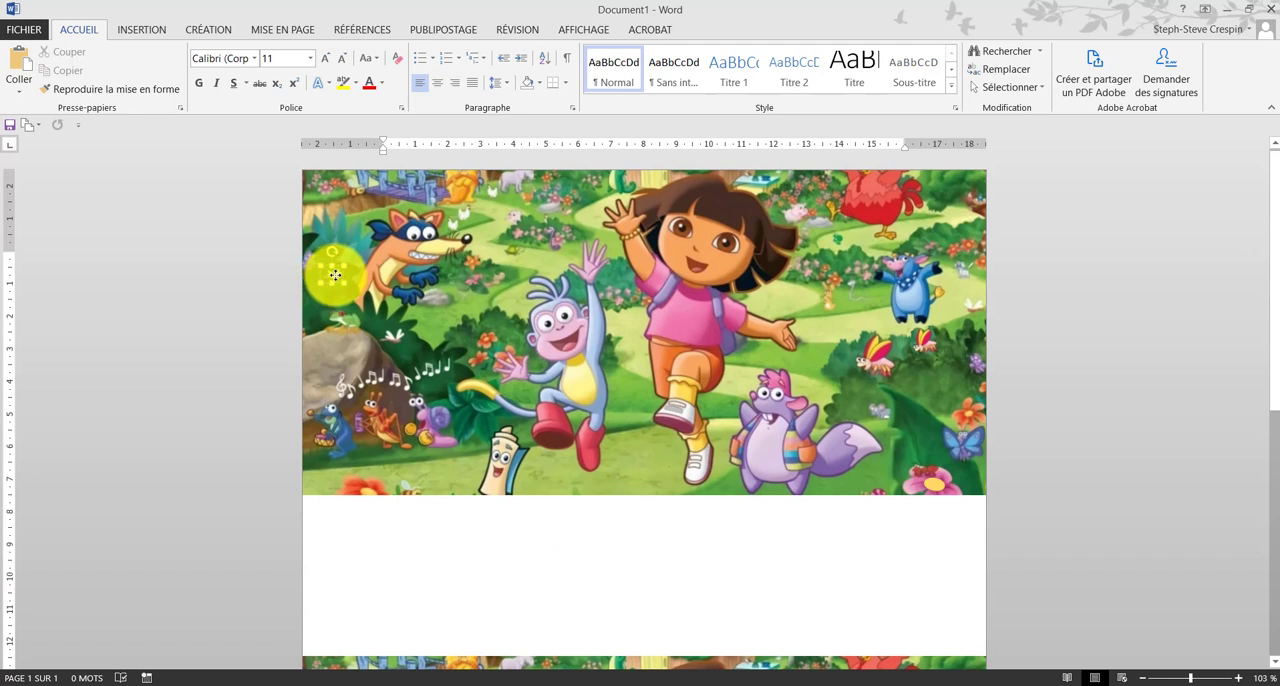
{"action": "left_click", "coordinate": [400, 434]}
{"action": "left_click", "coordinate": [534, 614]}
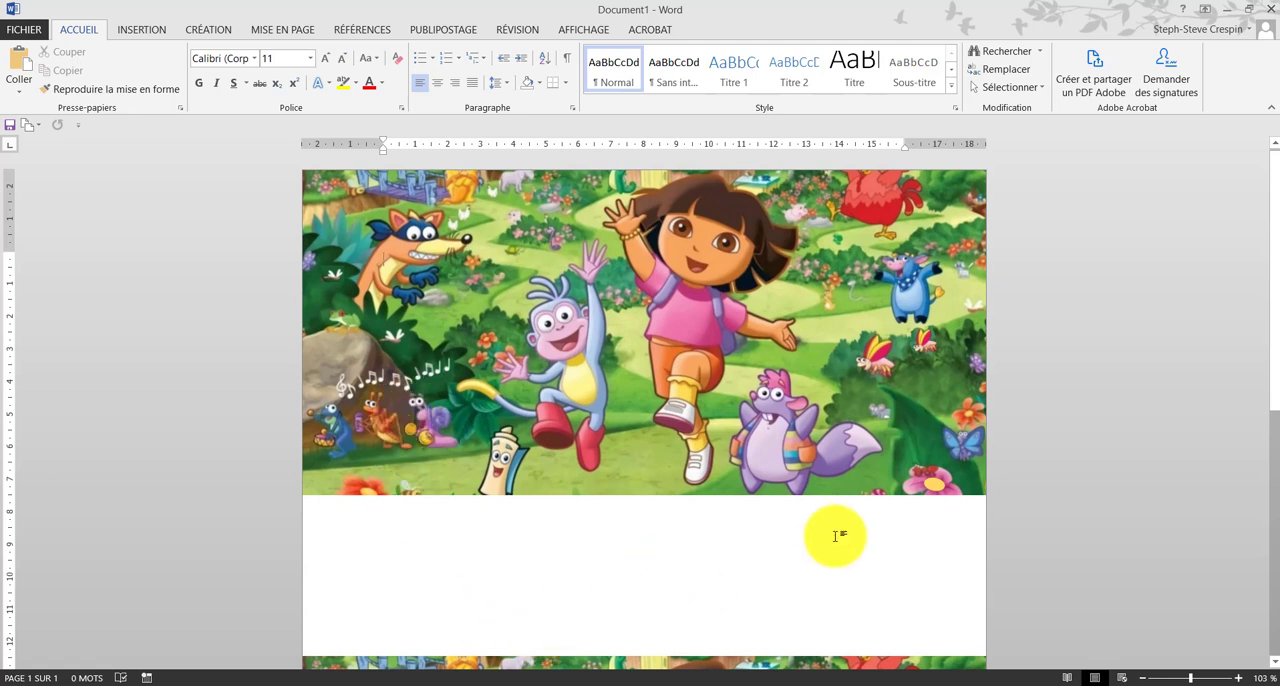
Step: Draw a slightly tilted five-pointed star about 0.8 cm wide and high on the front of Dora's pink shirt in the upper picture
{"action": "scroll", "coordinate": [690, 531], "scroll_direction": "down", "scroll_amount": 5}
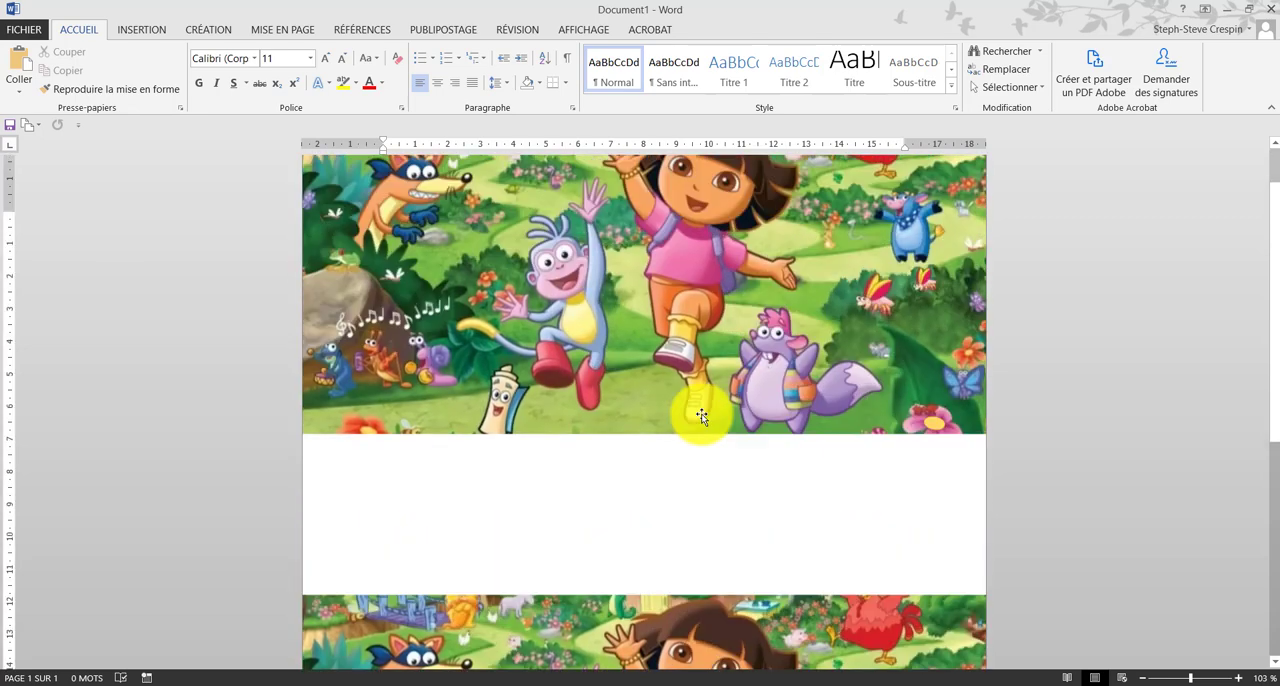
{"action": "scroll", "coordinate": [702, 413], "scroll_direction": "down", "scroll_amount": 1}
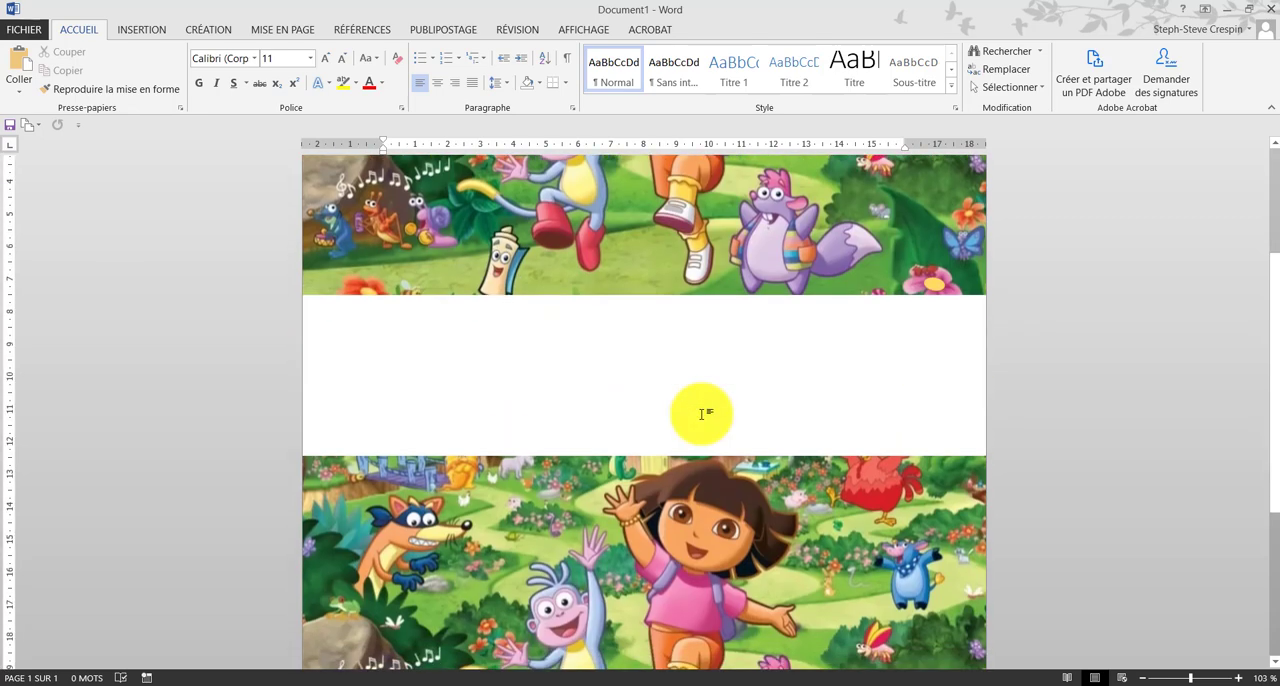
{"action": "scroll", "coordinate": [702, 413], "scroll_direction": "down", "scroll_amount": 1}
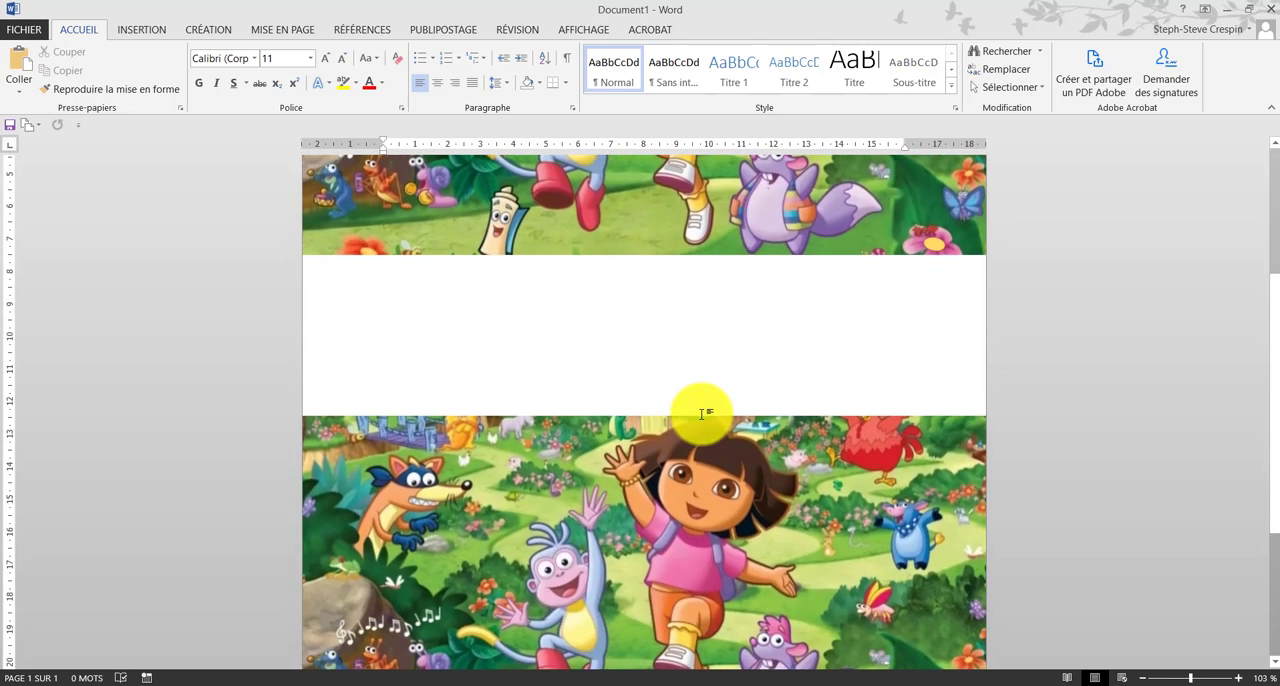
{"action": "scroll", "coordinate": [702, 413], "scroll_direction": "down", "scroll_amount": 2}
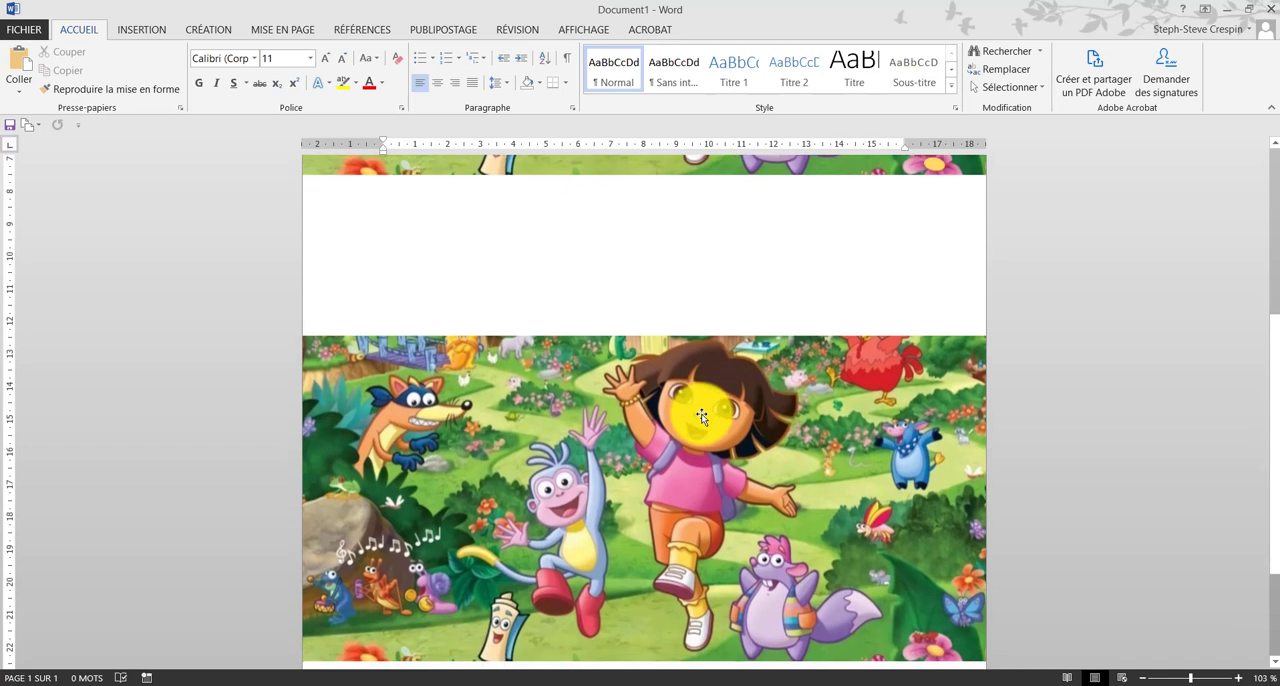
{"action": "scroll", "coordinate": [702, 416], "scroll_direction": "up", "scroll_amount": 1}
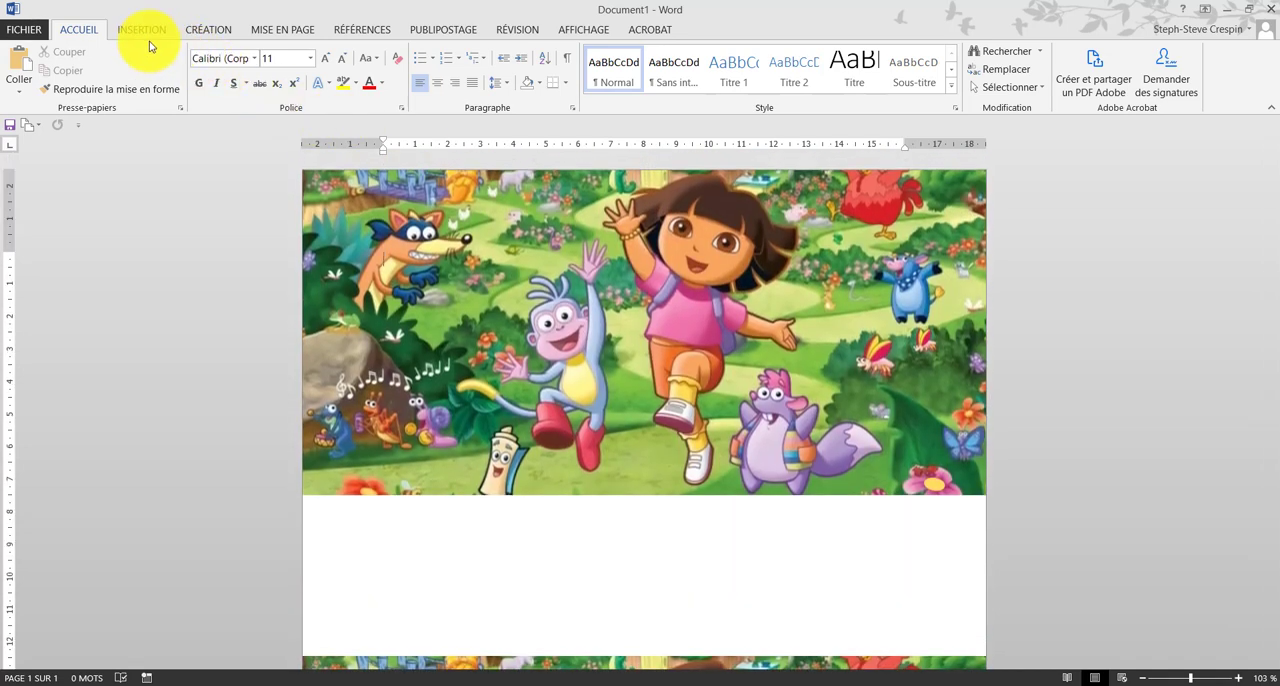
{"action": "left_click", "coordinate": [145, 30]}
{"action": "left_click", "coordinate": [240, 65]}
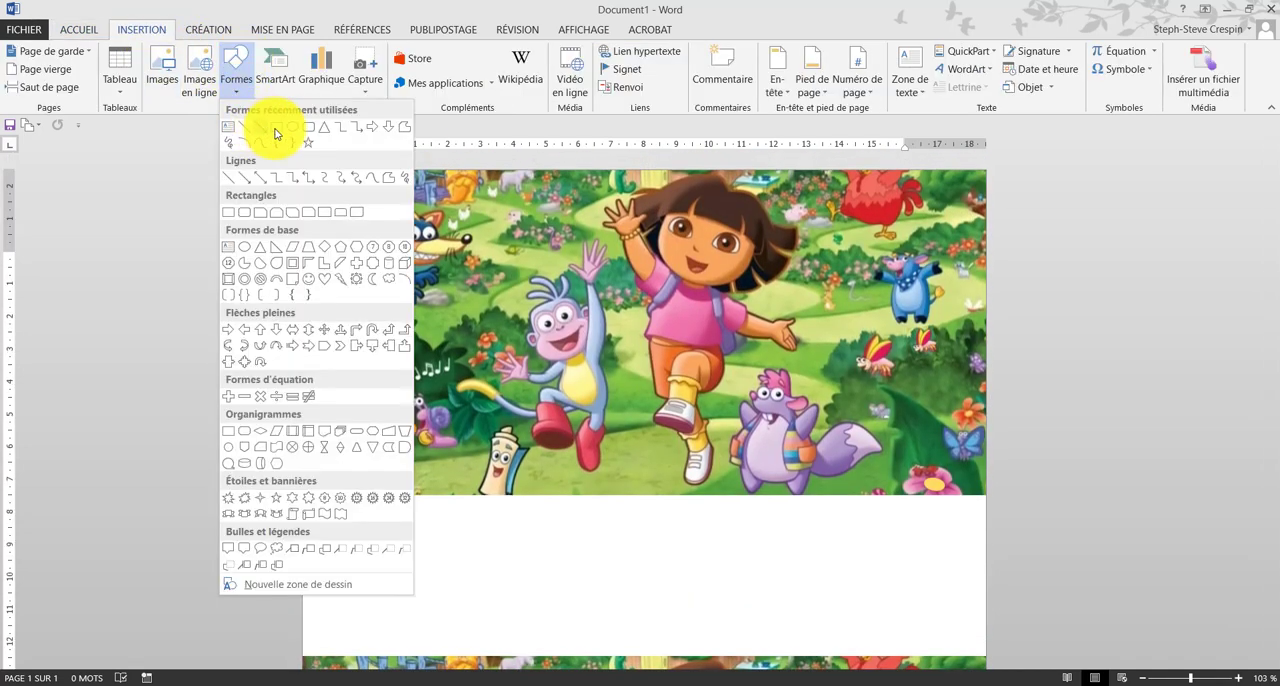
{"action": "left_click", "coordinate": [297, 147]}
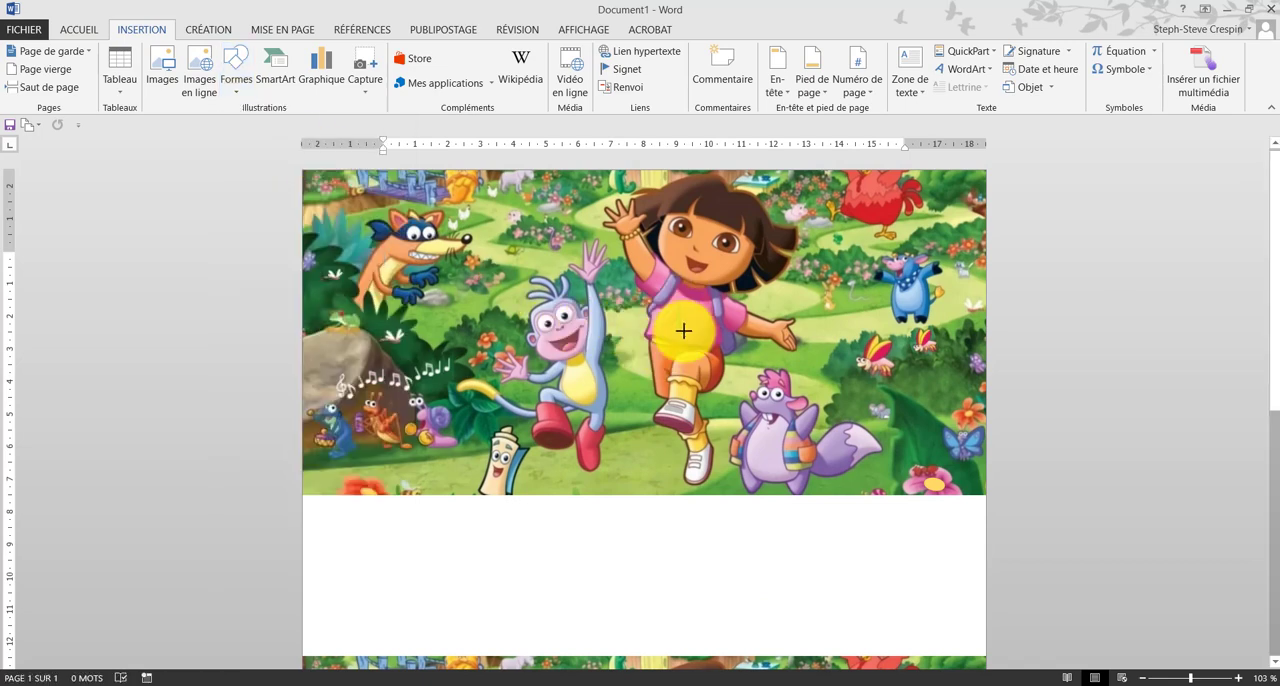
{"action": "mouse_move", "coordinate": [697, 329]}
{"action": "left_mouse_down"}
{"action": "mouse_move", "coordinate": [722, 310]}
{"action": "mouse_move", "coordinate": [703, 329]}
{"action": "left_mouse_up"}
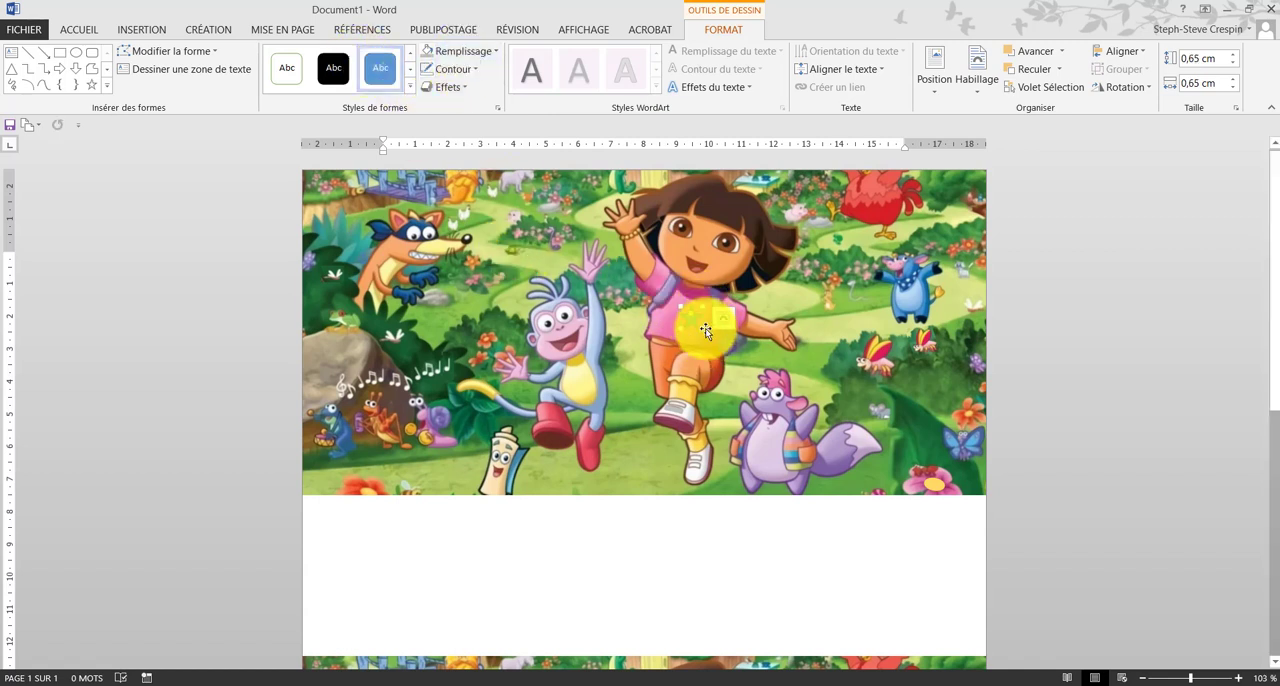
{"action": "mouse_move", "coordinate": [702, 328]}
{"action": "left_mouse_down"}
{"action": "mouse_move", "coordinate": [698, 286]}
{"action": "mouse_move", "coordinate": [691, 320]}
{"action": "left_mouse_up"}
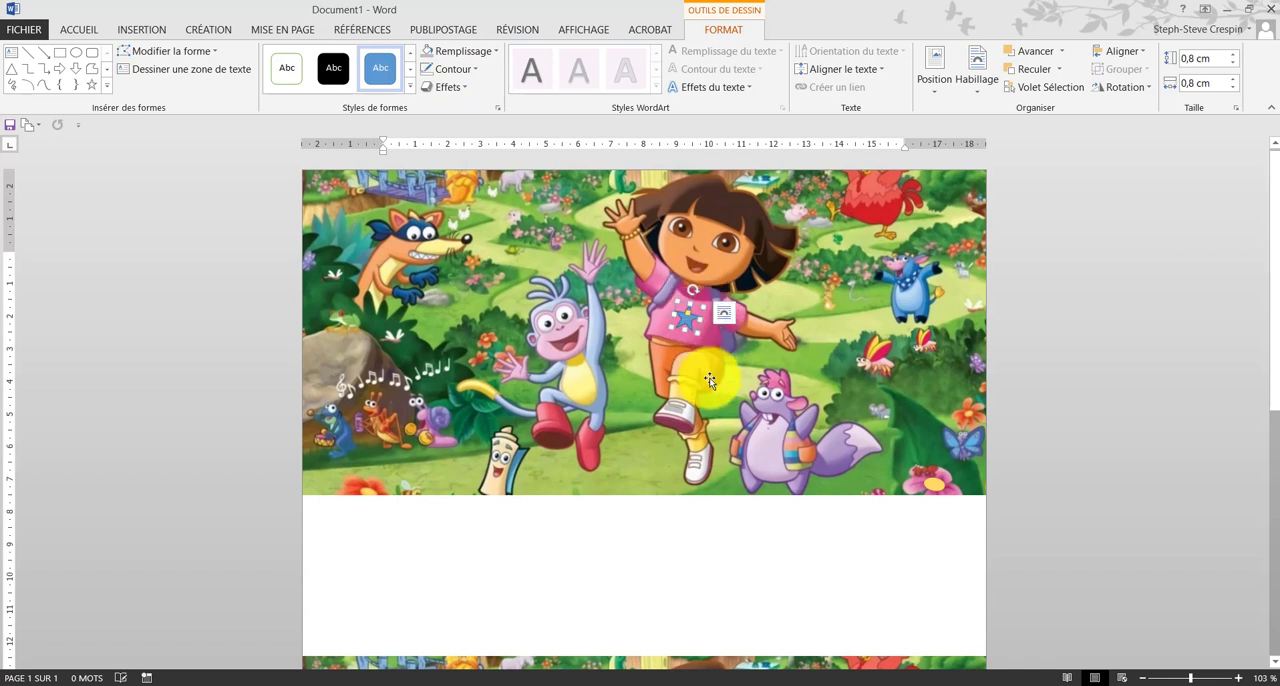
Step: Remove the outline from the star on Dora's shirt and fill it with bright magenta from the standard colours
{"action": "left_click", "coordinate": [450, 69]}
{"action": "left_click", "coordinate": [457, 206]}
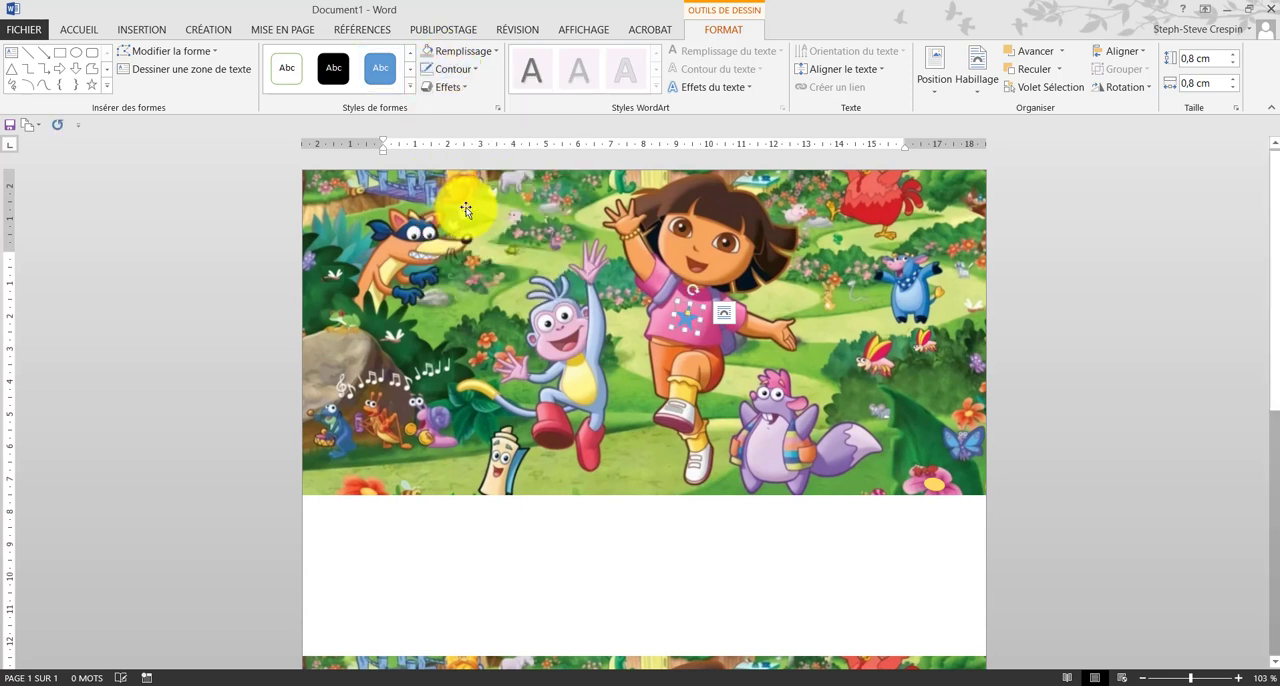
{"action": "left_click", "coordinate": [462, 52]}
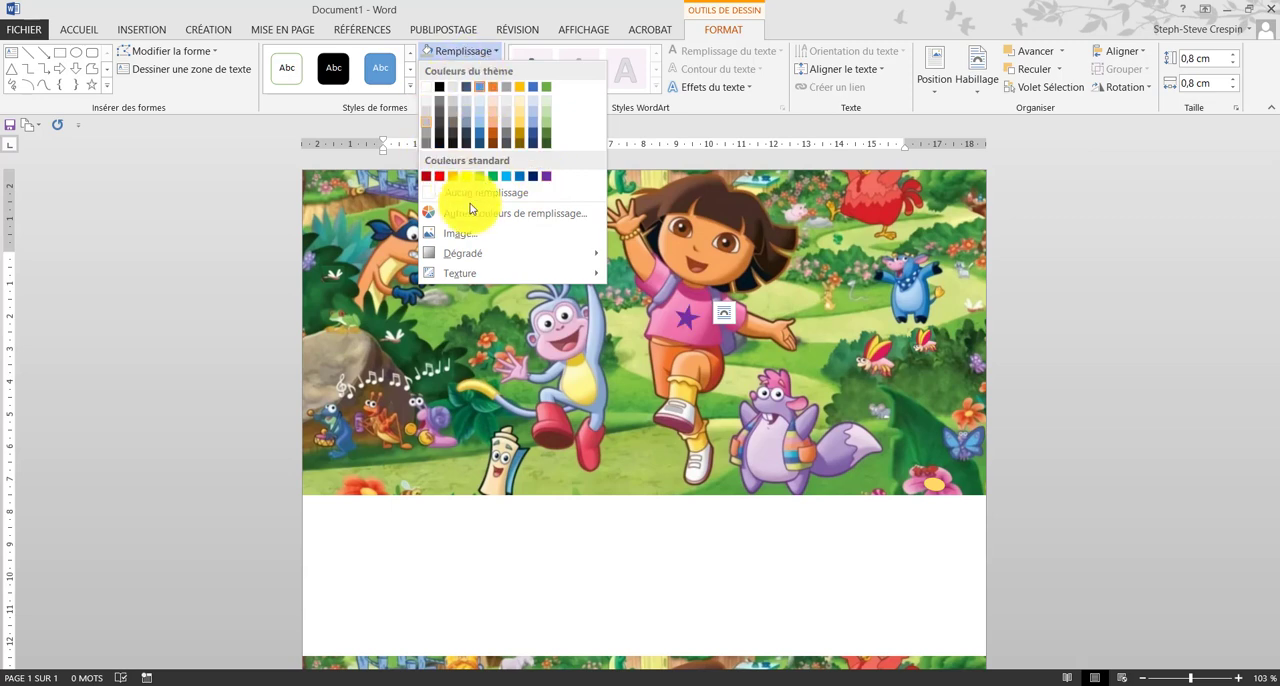
{"action": "left_click", "coordinate": [514, 214]}
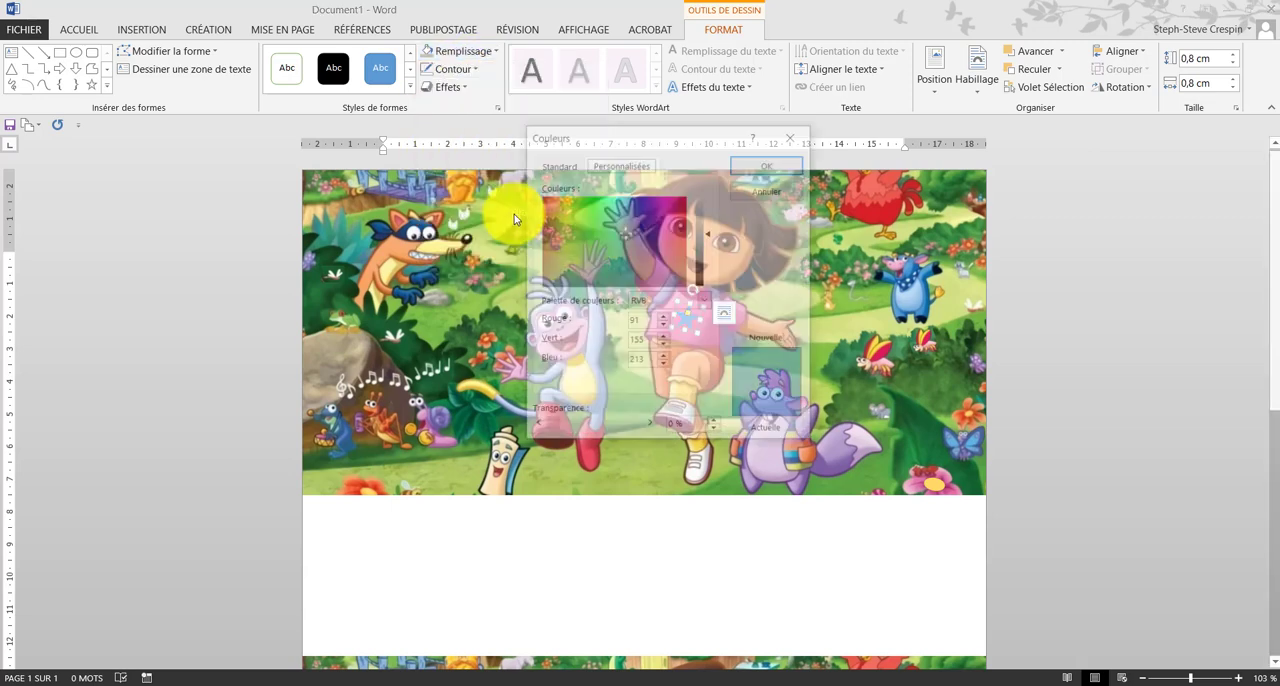
{"action": "left_click", "coordinate": [548, 163]}
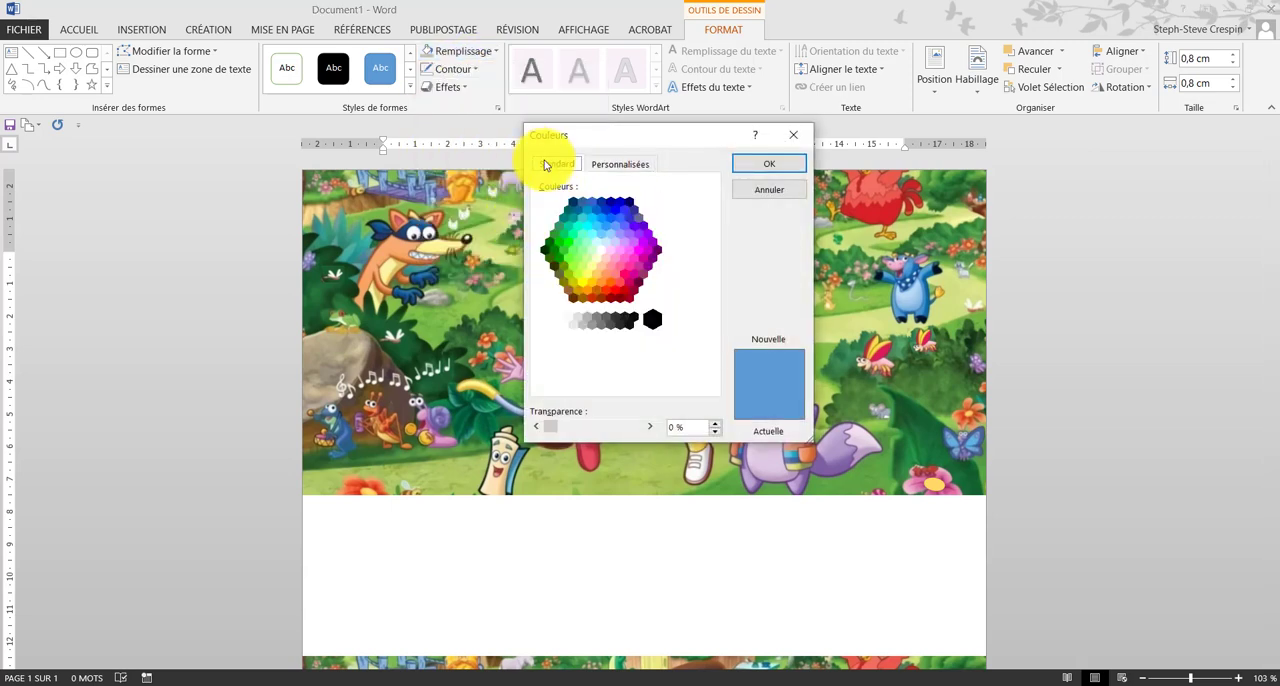
{"action": "left_click", "coordinate": [629, 266]}
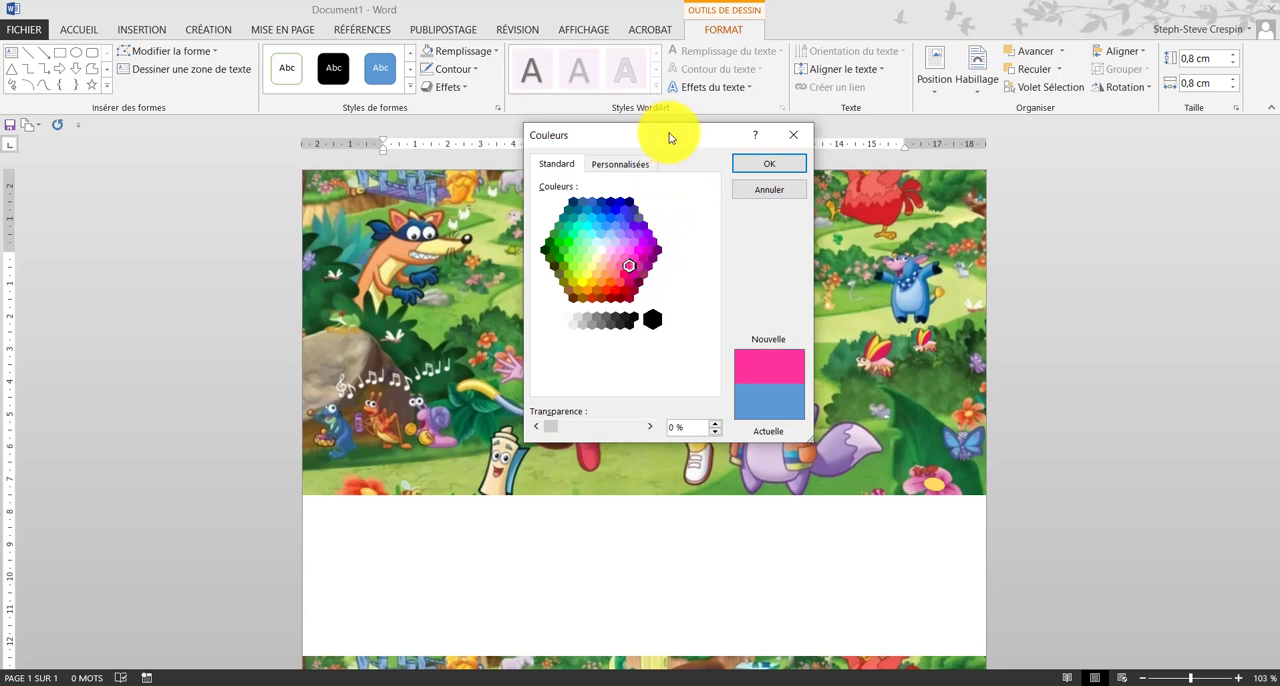
{"action": "left_click_drag", "start_coordinate": [669, 134], "coordinate": [913, 139]}
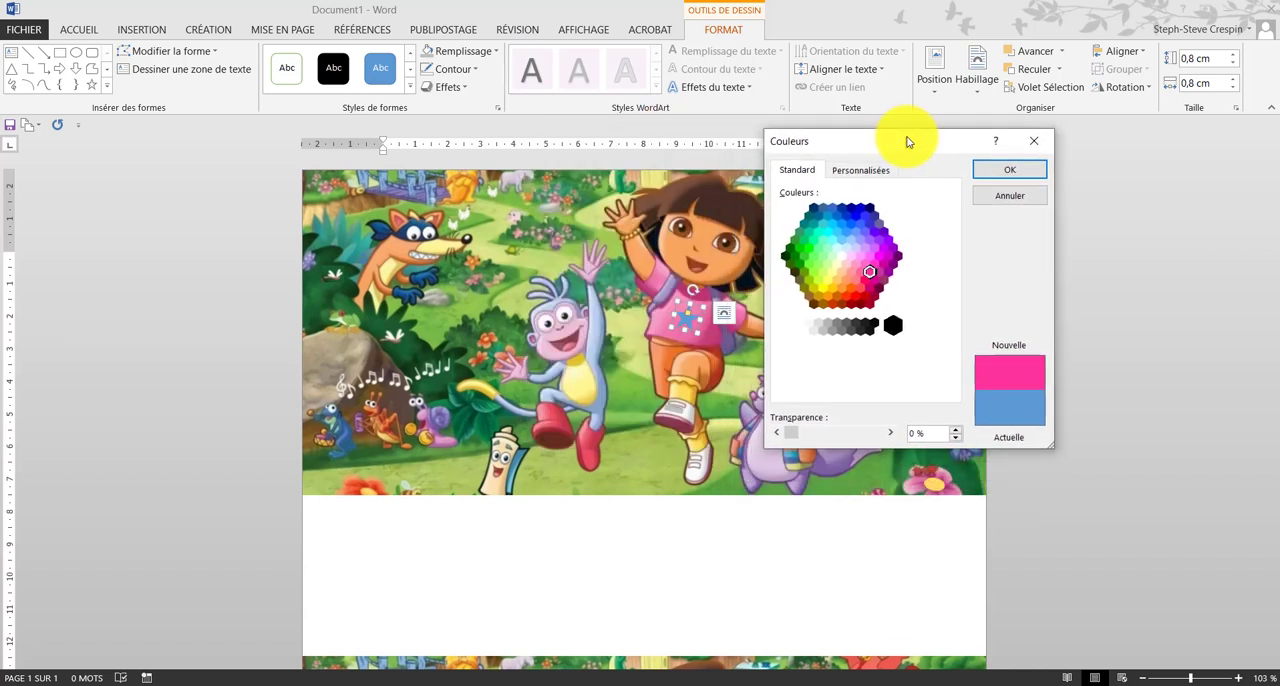
{"action": "left_click", "coordinate": [878, 254]}
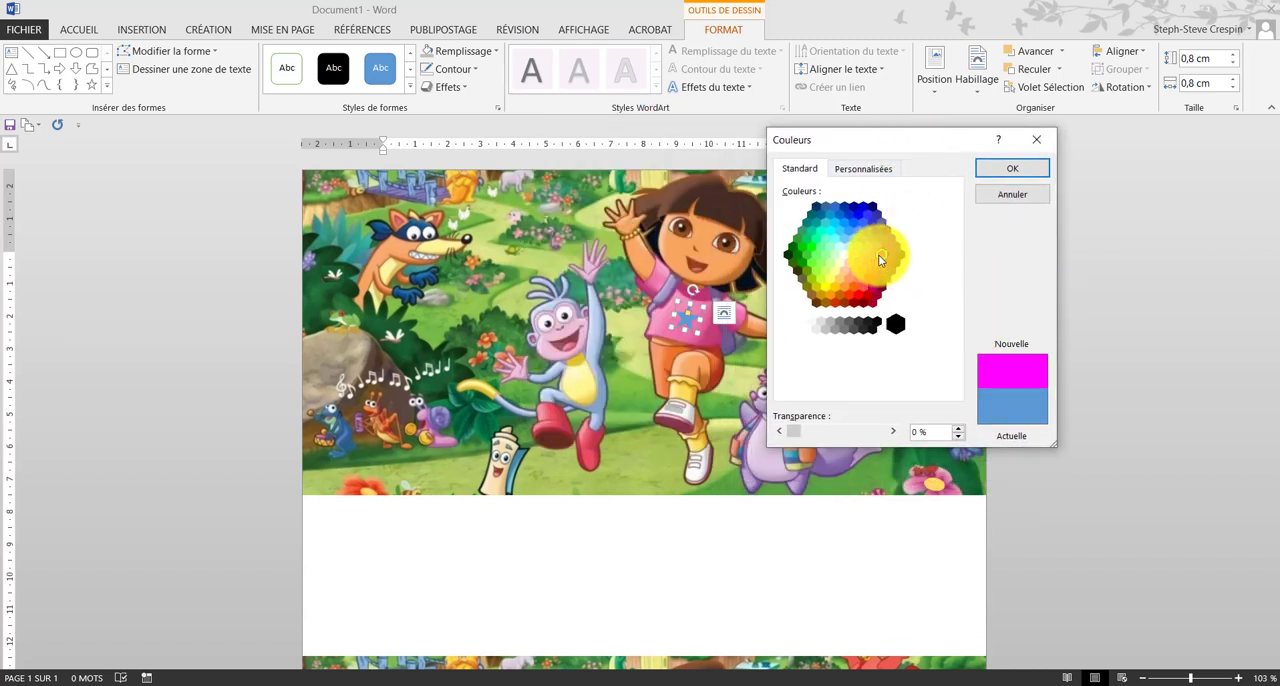
{"action": "left_click", "coordinate": [1025, 172]}
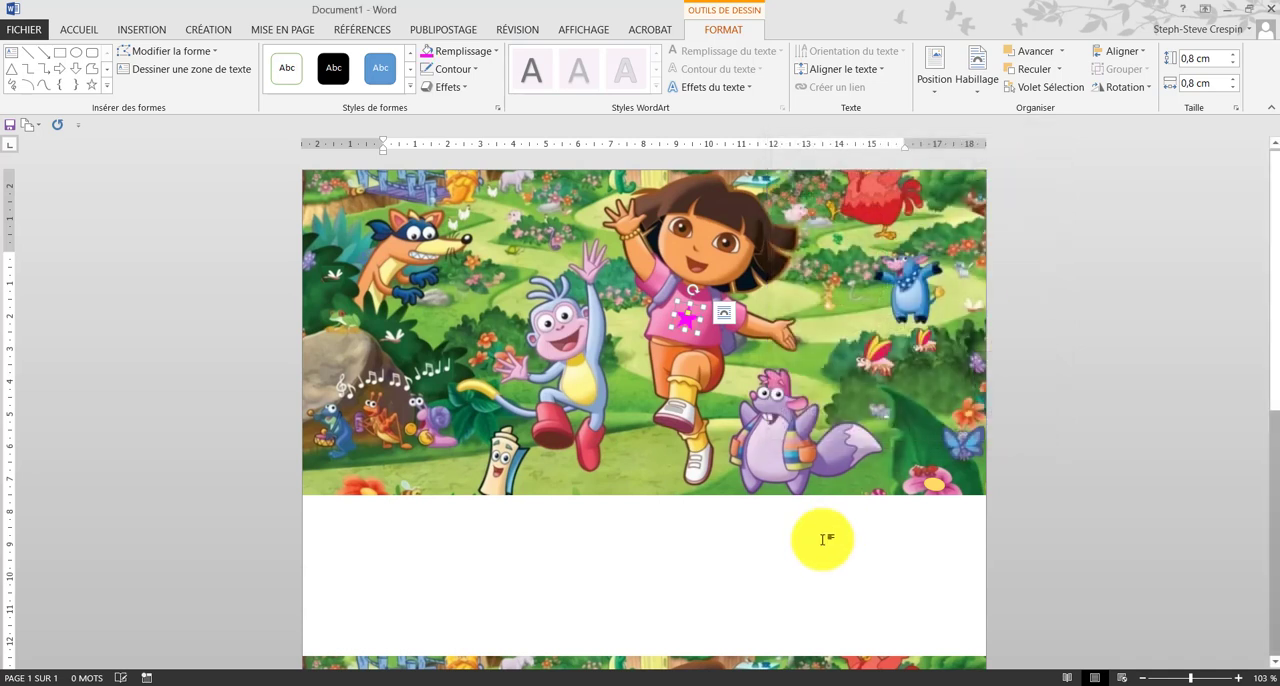
{"action": "left_click", "coordinate": [790, 559]}
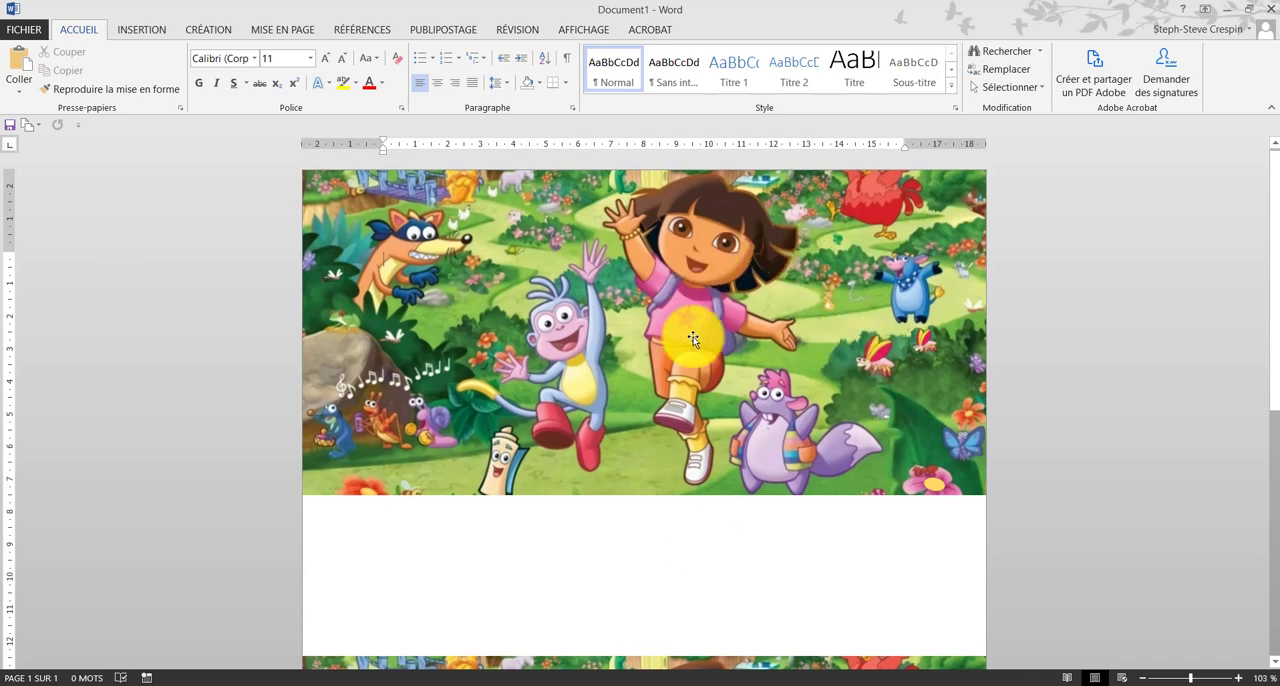
Step: Move the lower Dora picture down to the bottom edge of the page to widen the gap between the two pictures
{"action": "scroll", "coordinate": [681, 495], "scroll_direction": "down", "scroll_amount": 5}
{"action": "scroll", "coordinate": [682, 497], "scroll_direction": "down", "scroll_amount": 5}
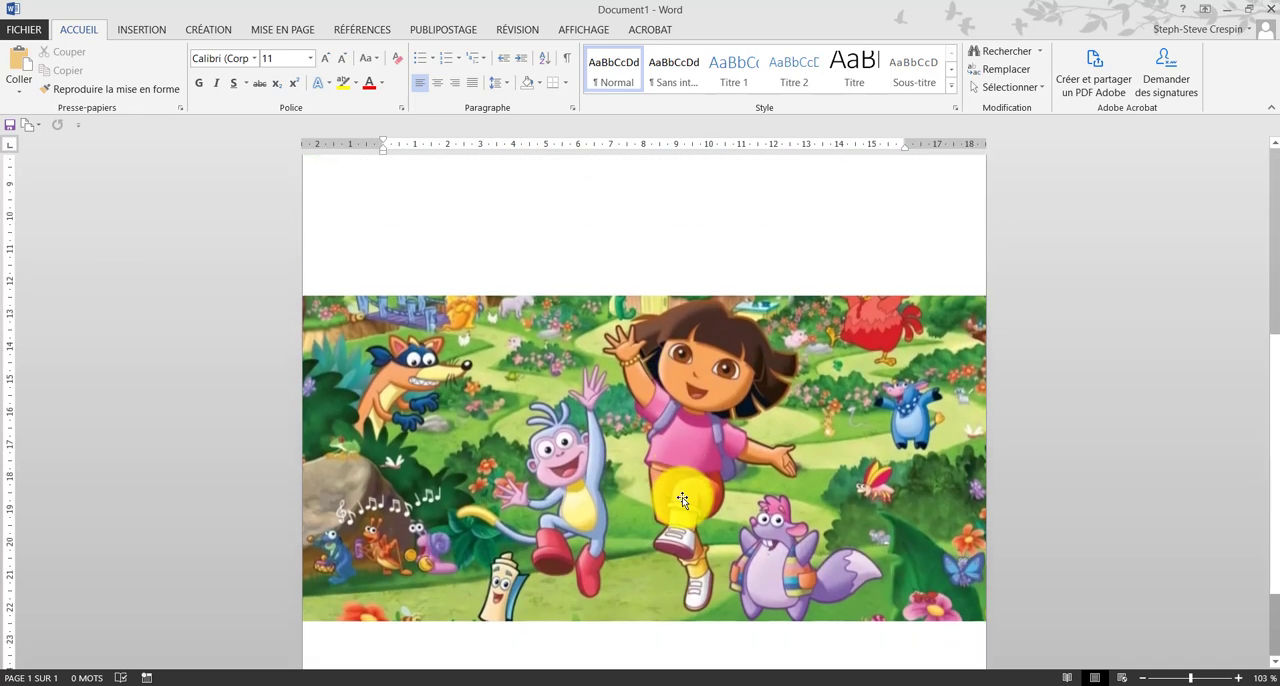
{"action": "scroll", "coordinate": [682, 497], "scroll_direction": "down", "scroll_amount": 3}
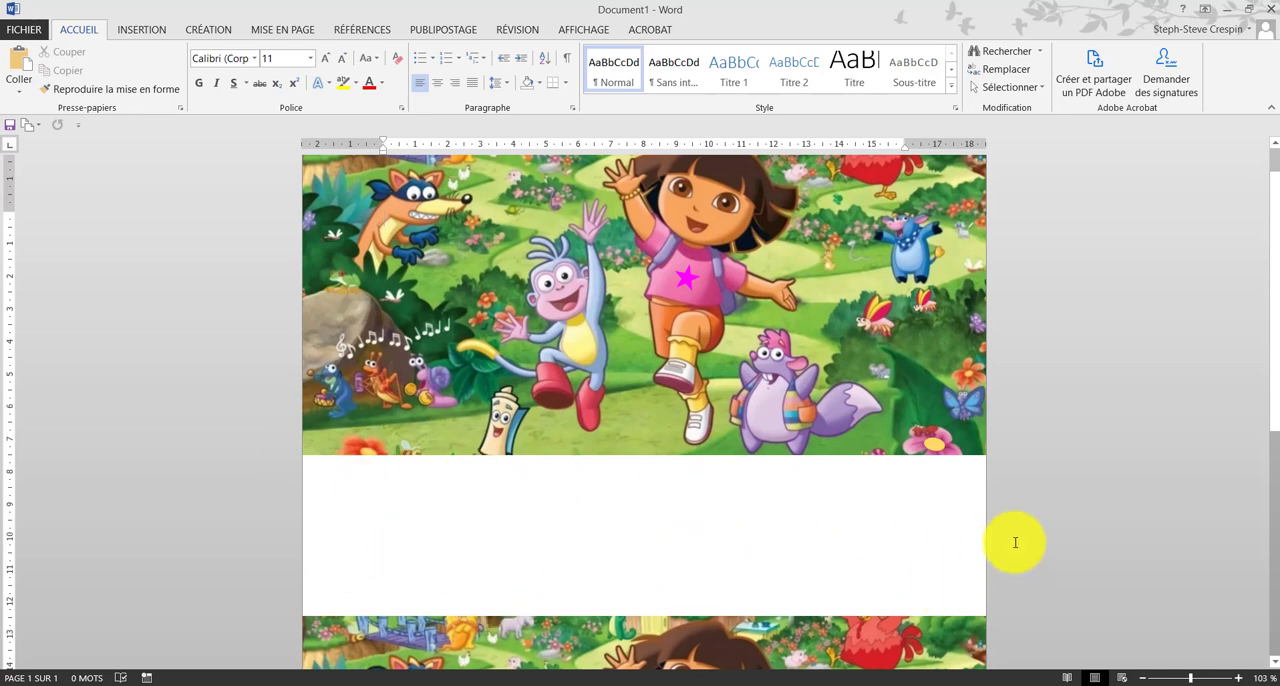
{"action": "scroll", "coordinate": [946, 542], "scroll_direction": "down", "scroll_amount": 7}
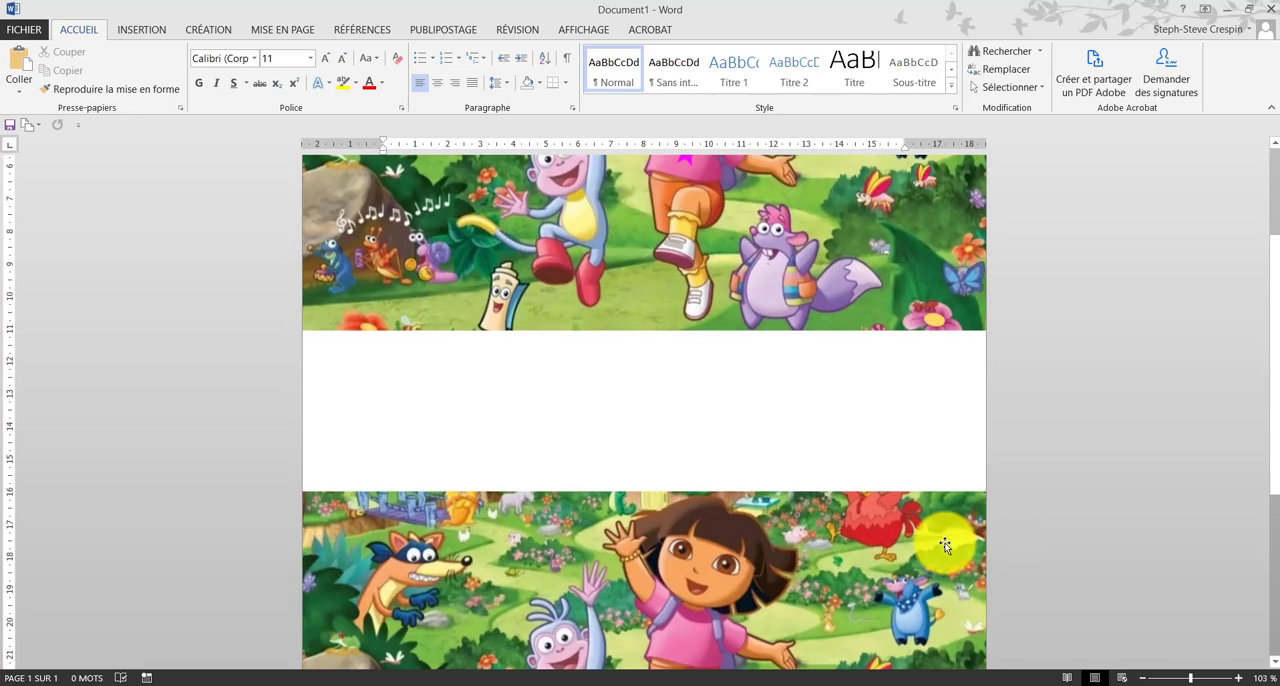
{"action": "left_click", "coordinate": [689, 257]}
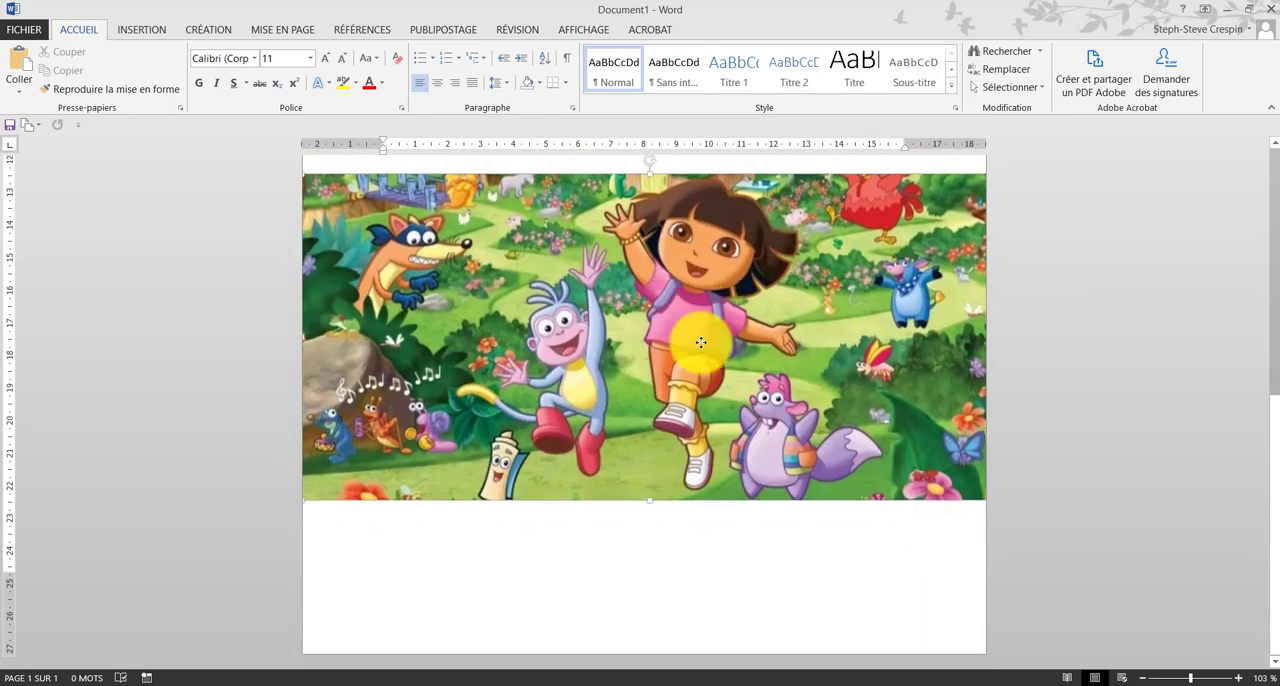
{"action": "left_click_drag", "start_coordinate": [689, 257], "coordinate": [698, 454]}
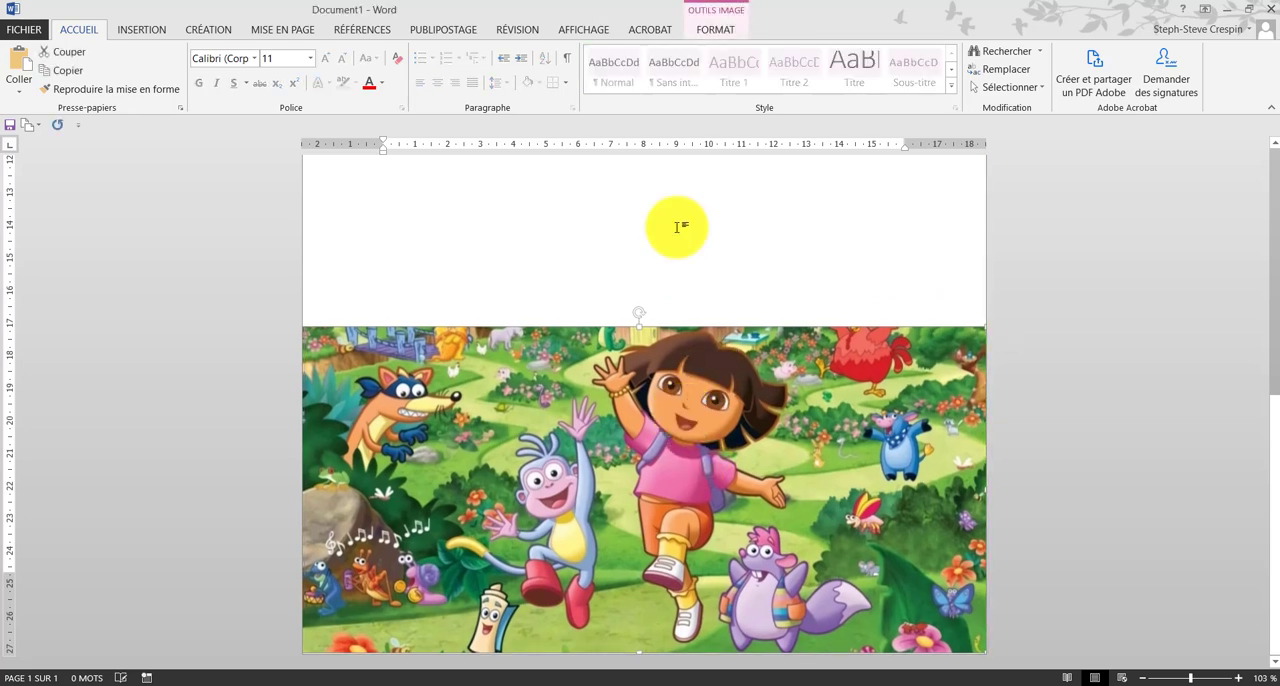
Step: Switch to the browser's Google image results for Dora and preview pictures showing Dora alone on a white background
{"action": "scroll", "coordinate": [684, 300], "scroll_direction": "up", "scroll_amount": 3}
{"action": "scroll", "coordinate": [663, 386], "scroll_direction": "up", "scroll_amount": 2}
{"action": "scroll", "coordinate": [563, 297], "scroll_direction": "down", "scroll_amount": 3}
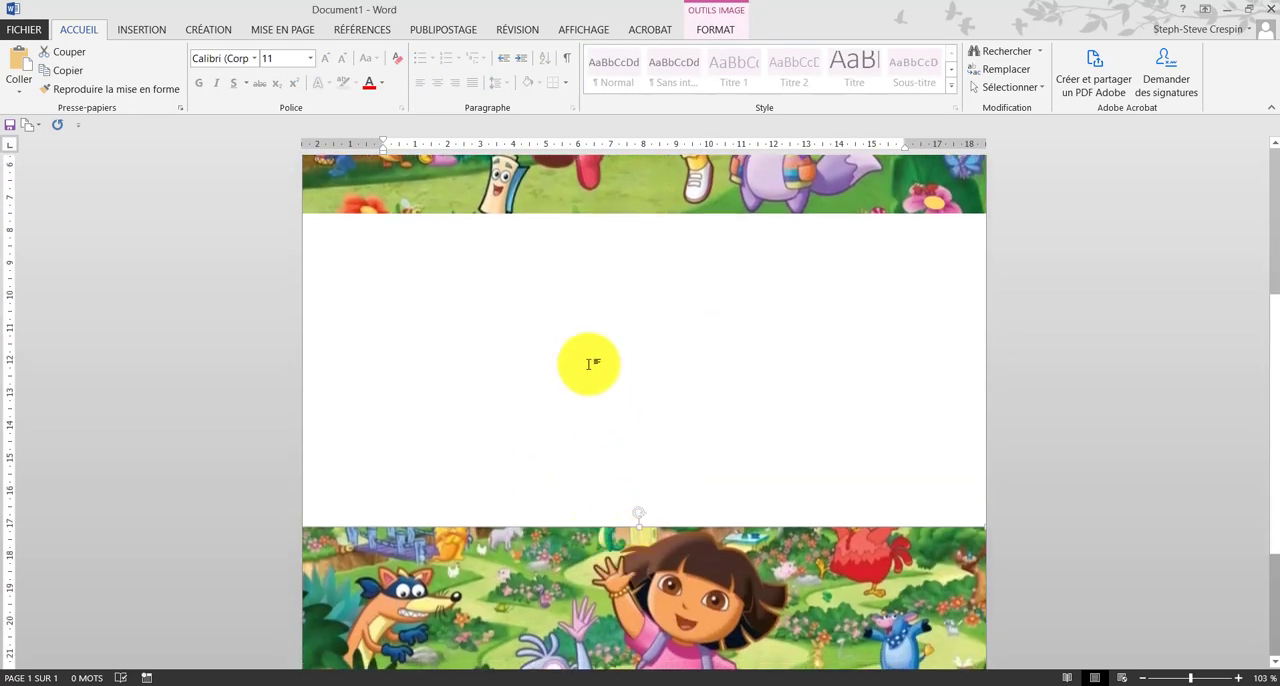
{"action": "left_click", "coordinate": [105, 685]}
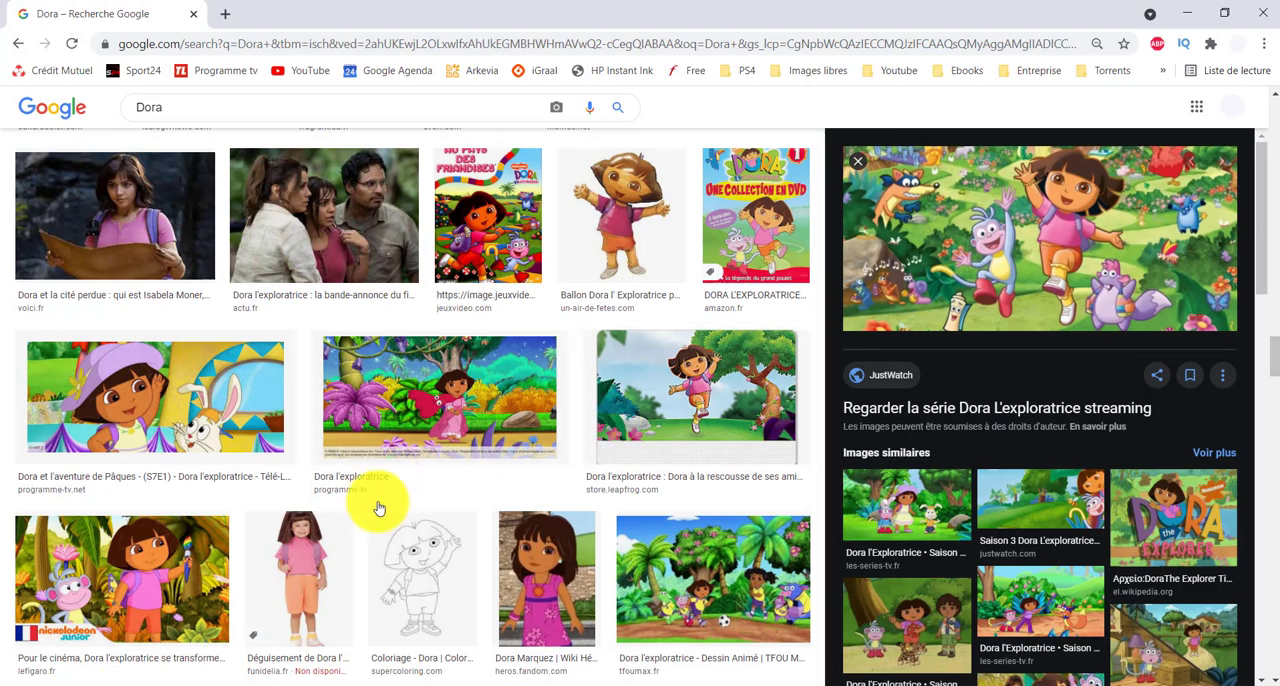
{"action": "scroll", "coordinate": [590, 563], "scroll_direction": "up", "scroll_amount": 10}
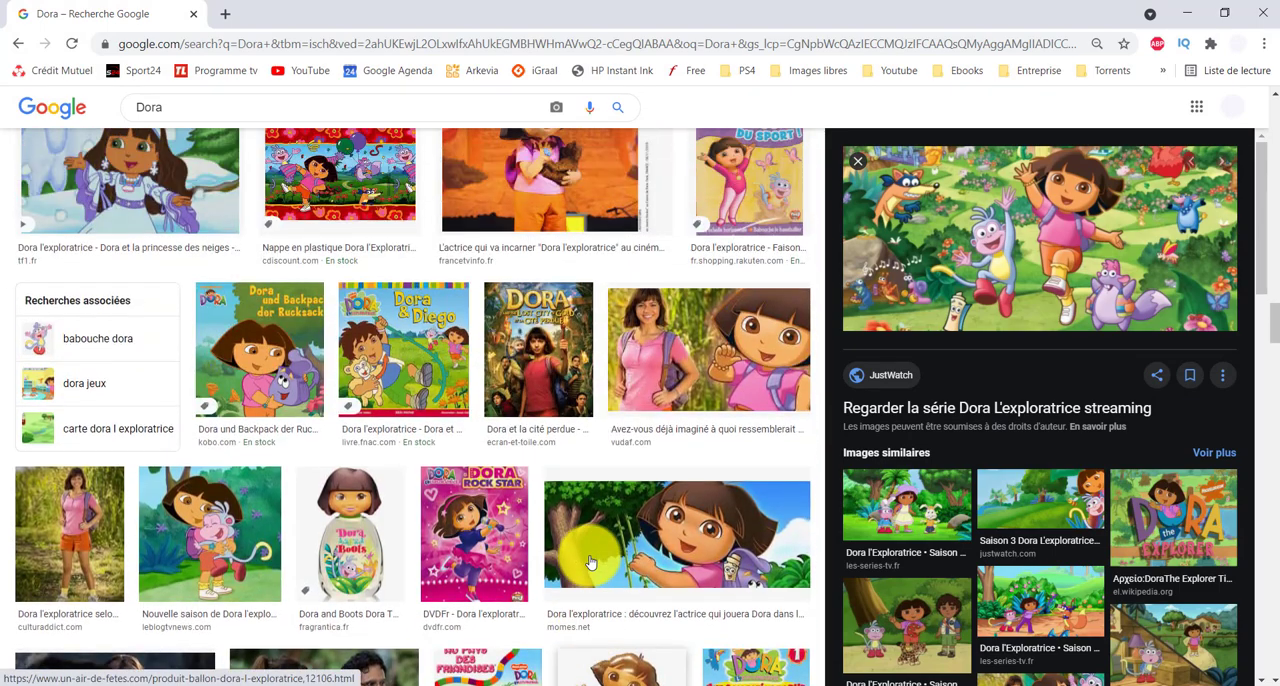
{"action": "scroll", "coordinate": [590, 563], "scroll_direction": "up", "scroll_amount": 10}
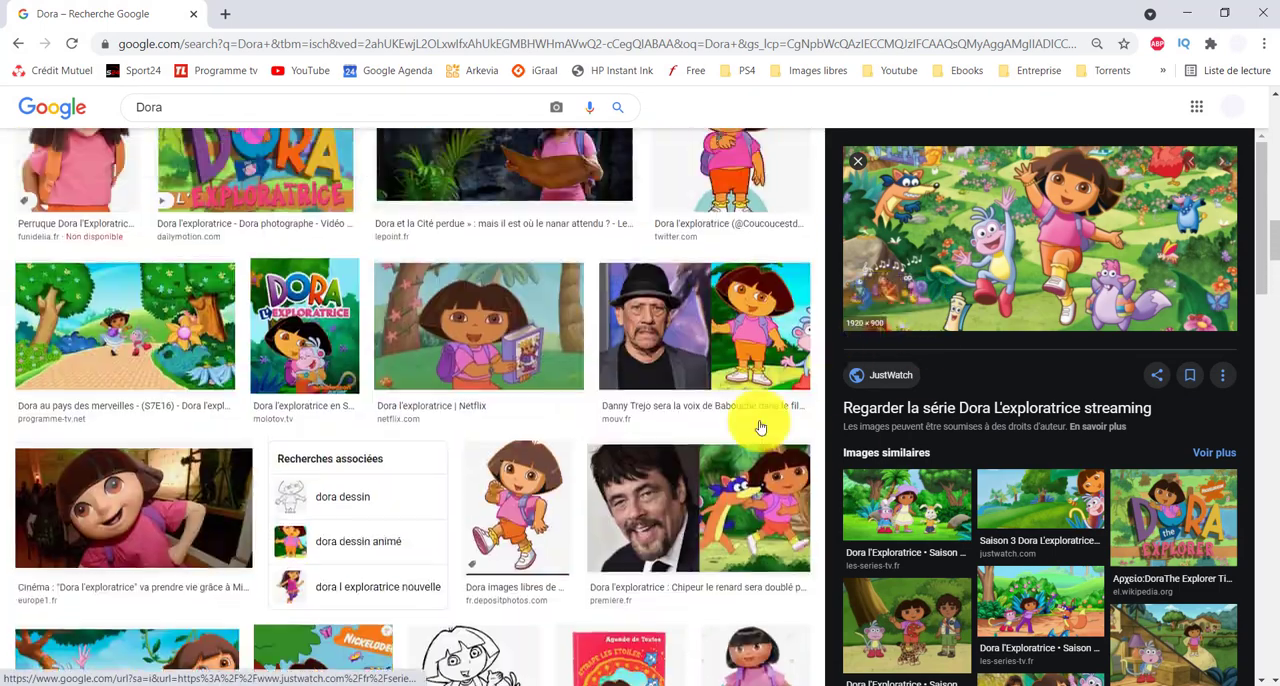
{"action": "left_click", "coordinate": [528, 503]}
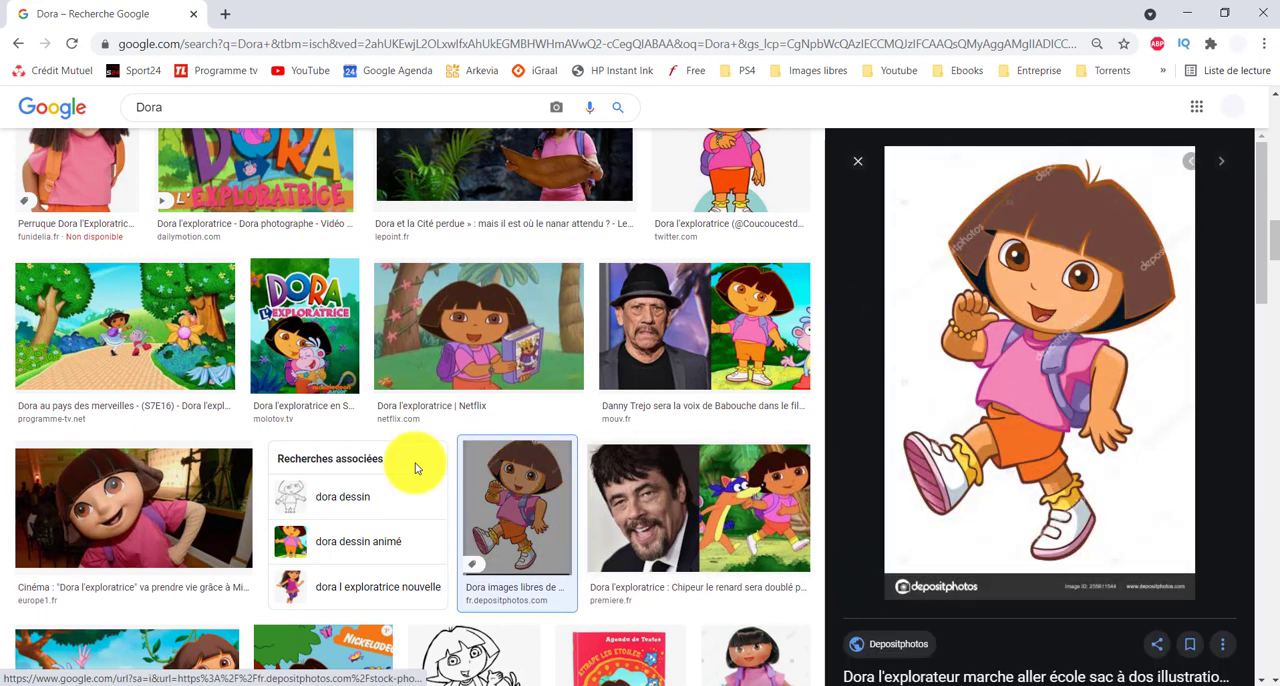
{"action": "scroll", "coordinate": [416, 466], "scroll_direction": "up", "scroll_amount": 5}
{"action": "left_click", "coordinate": [743, 640]}
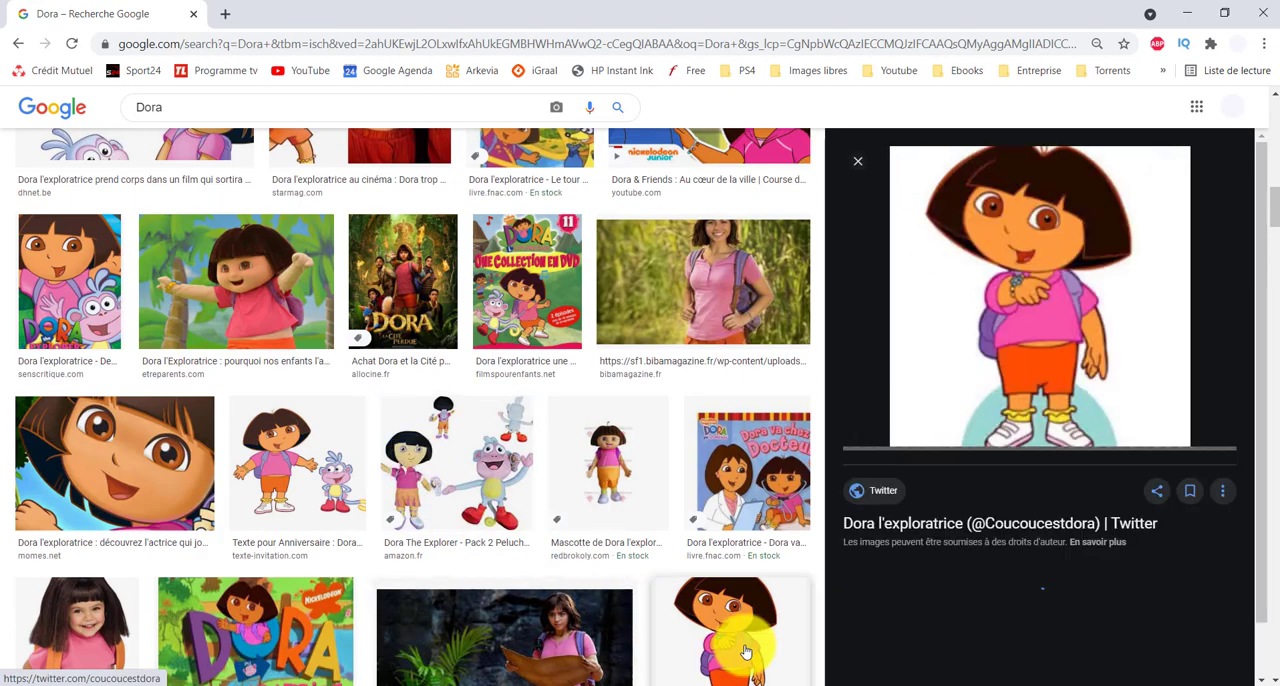
Step: Among the similar images, open the Inkscape picture of Dora with both arms raised and copy it
{"action": "scroll", "coordinate": [931, 349], "scroll_direction": "down", "scroll_amount": 2}
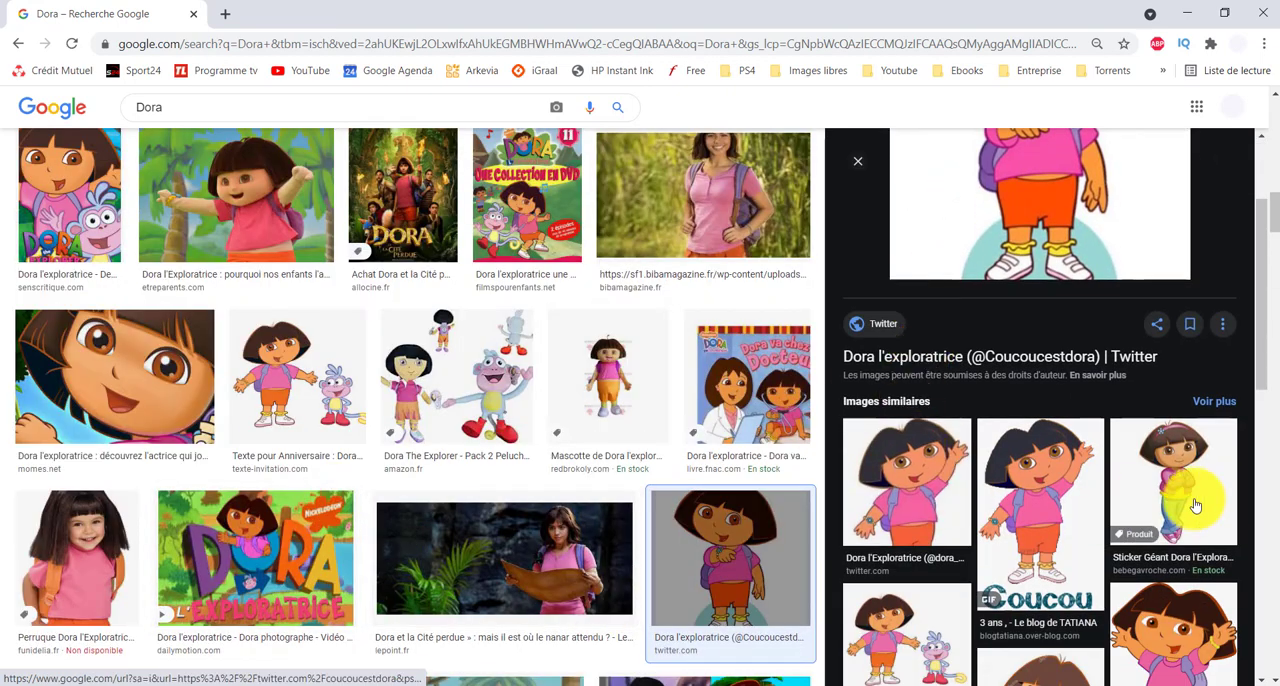
{"action": "scroll", "coordinate": [920, 472], "scroll_direction": "down", "scroll_amount": 4}
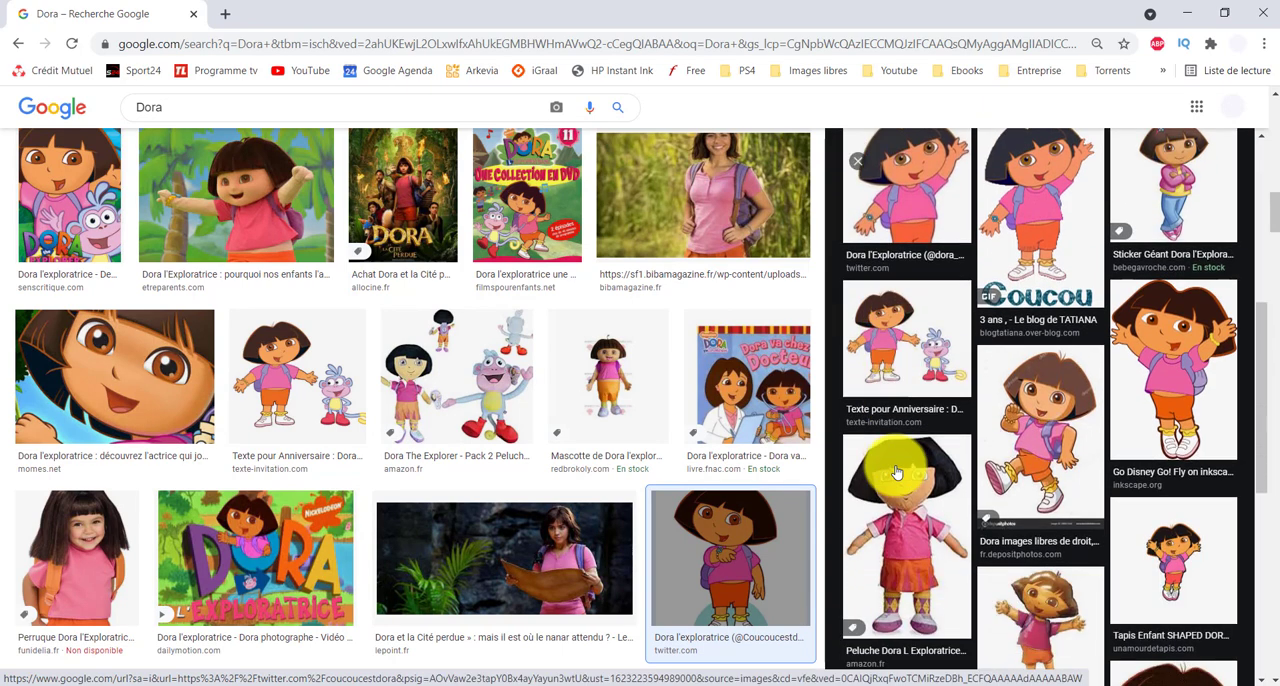
{"action": "left_click", "coordinate": [1171, 360]}
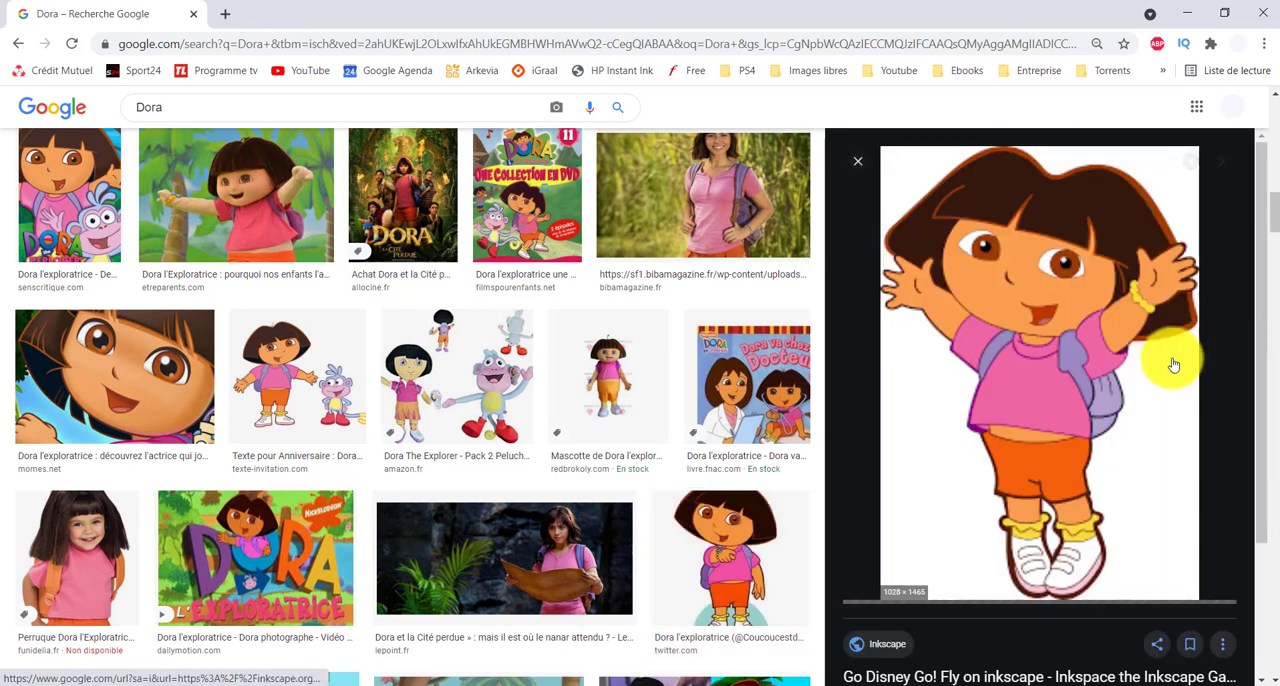
{"action": "right_click", "coordinate": [1039, 383]}
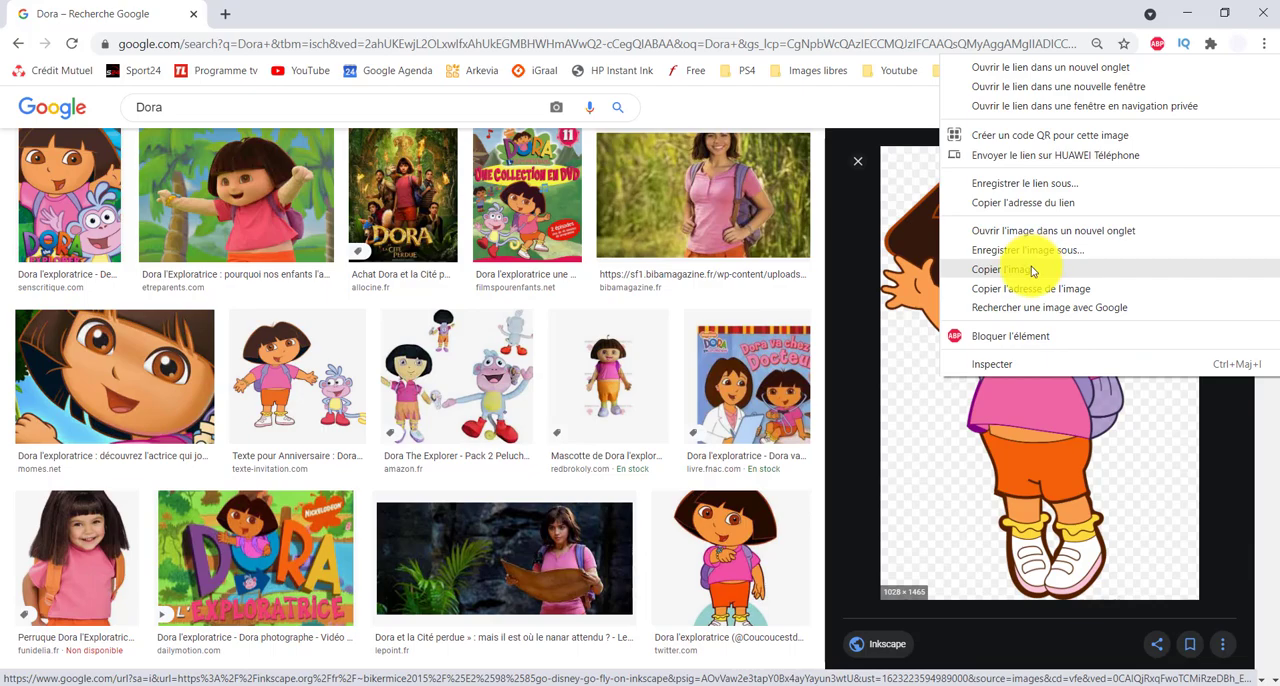
{"action": "left_click", "coordinate": [1033, 271]}
Step: Switch back to Word, paste the copied Dora image between the two pictures and set its wrapping to in front of text
{"action": "left_click", "coordinate": [320, 677]}
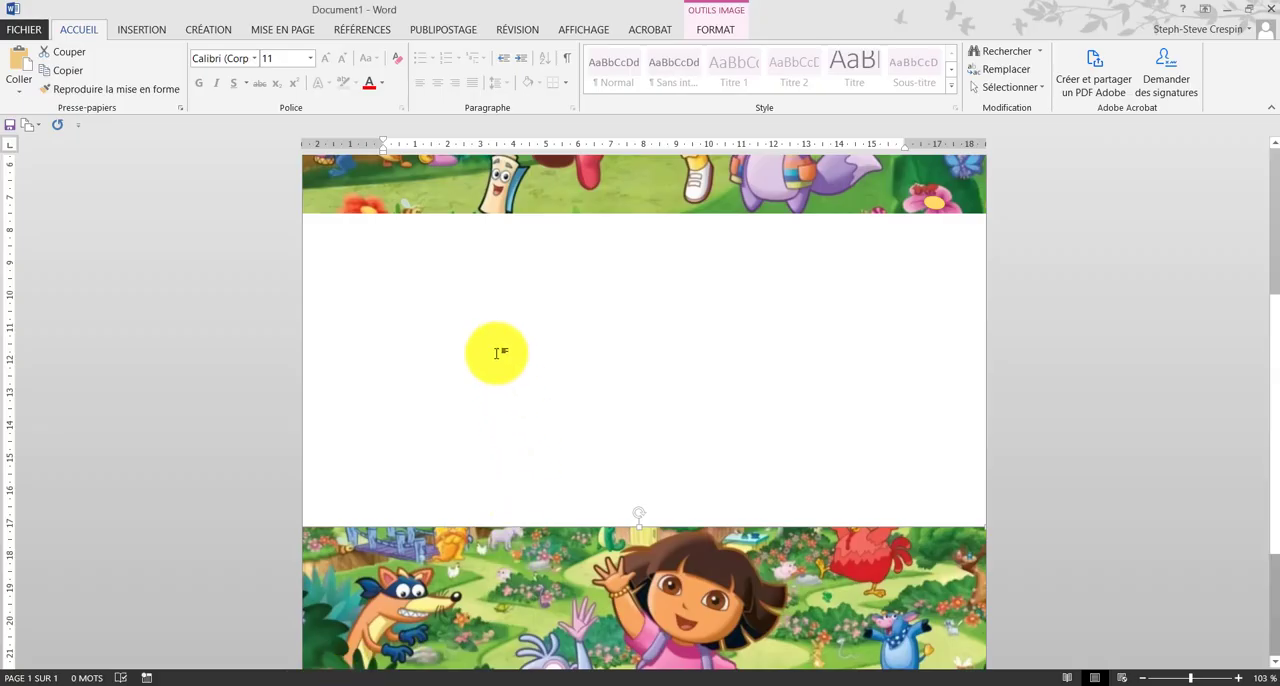
{"action": "right_click", "coordinate": [496, 352]}
{"action": "left_click", "coordinate": [529, 423]}
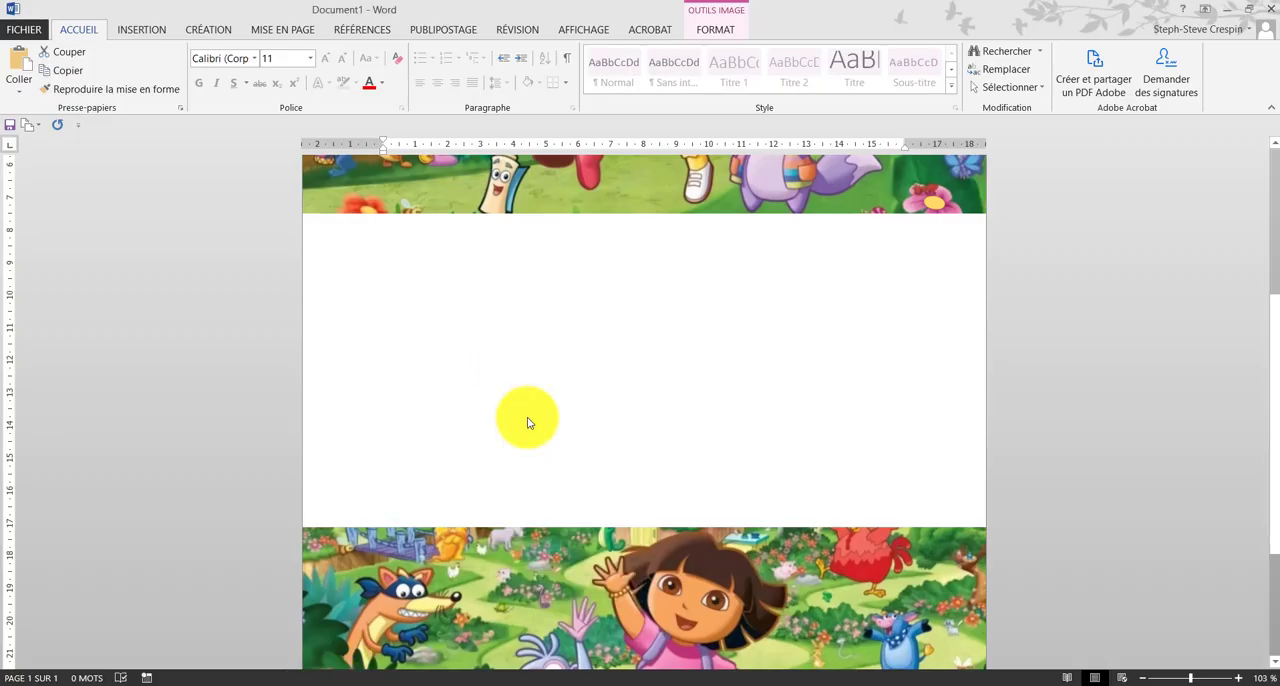
{"action": "left_click", "coordinate": [650, 376]}
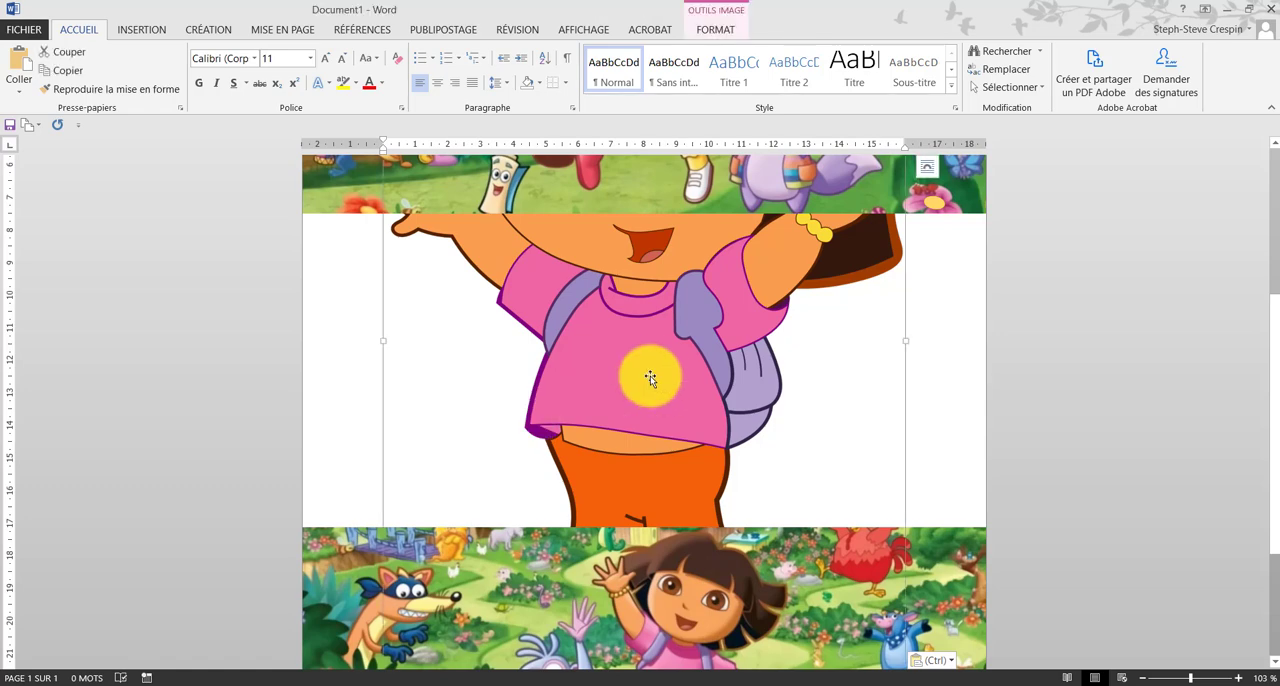
{"action": "left_click_drag", "start_coordinate": [650, 376], "coordinate": [657, 372]}
{"action": "left_click", "coordinate": [926, 166]}
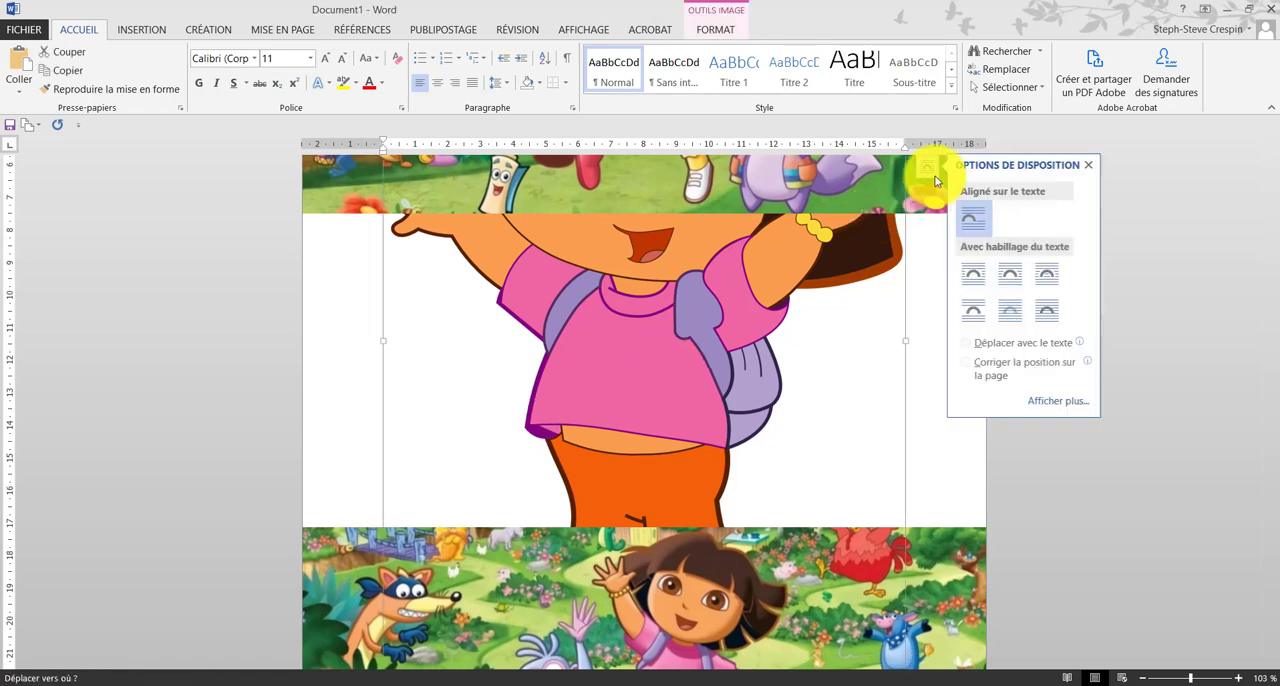
{"action": "left_click", "coordinate": [1040, 312]}
Step: Shrink the pasted Dora to about 2.5 cm wide and place it at the upper-left of the blank gap between the pictures
{"action": "left_click_drag", "start_coordinate": [775, 303], "coordinate": [563, 592]}
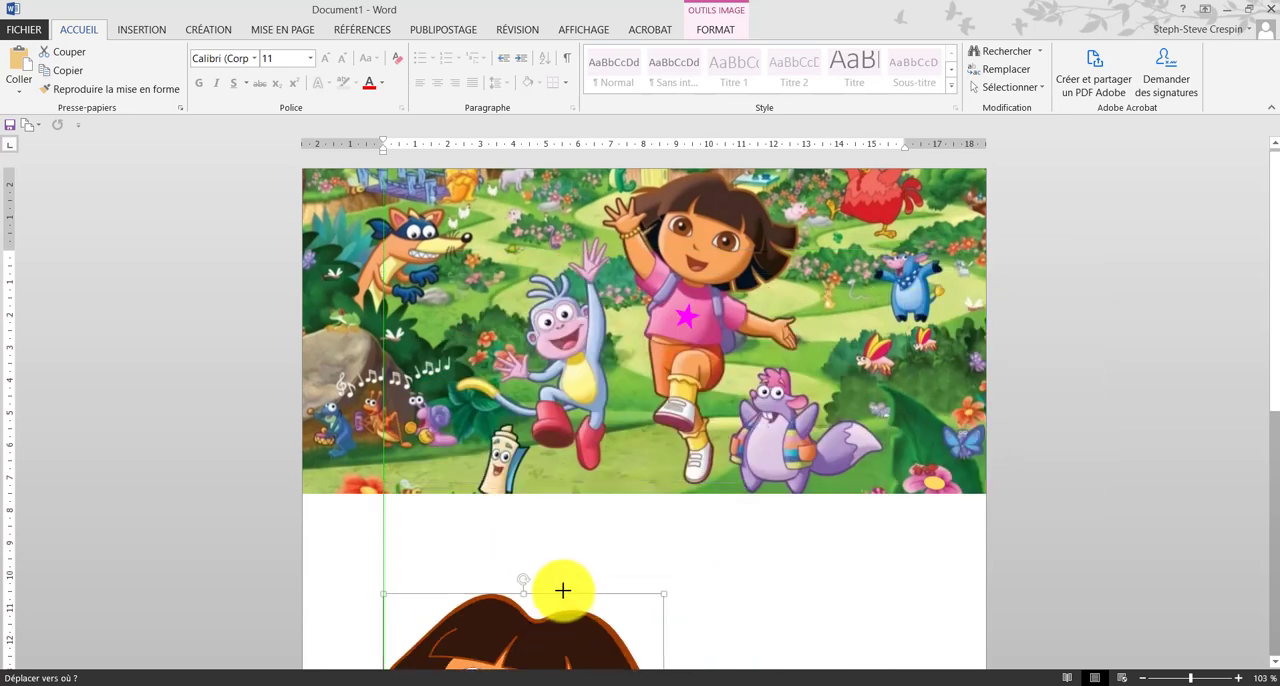
{"action": "left_click_drag", "start_coordinate": [604, 410], "coordinate": [370, 312]}
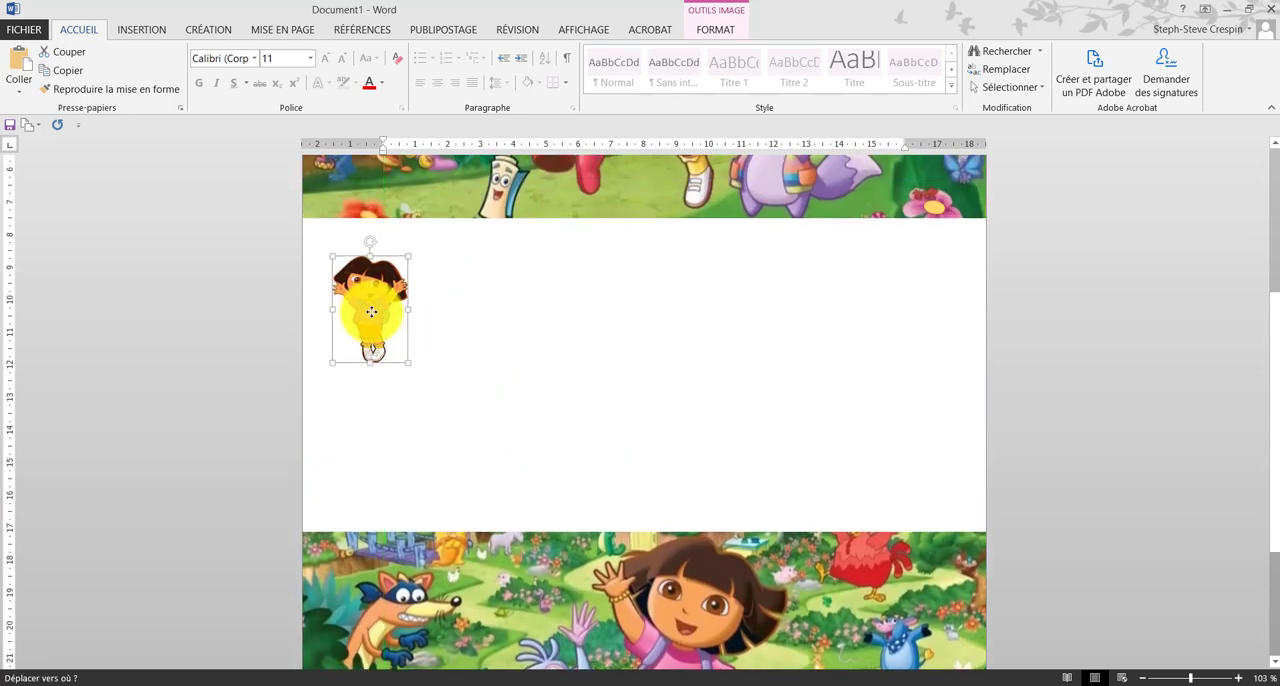
{"action": "left_click_drag", "start_coordinate": [409, 364], "coordinate": [416, 373]}
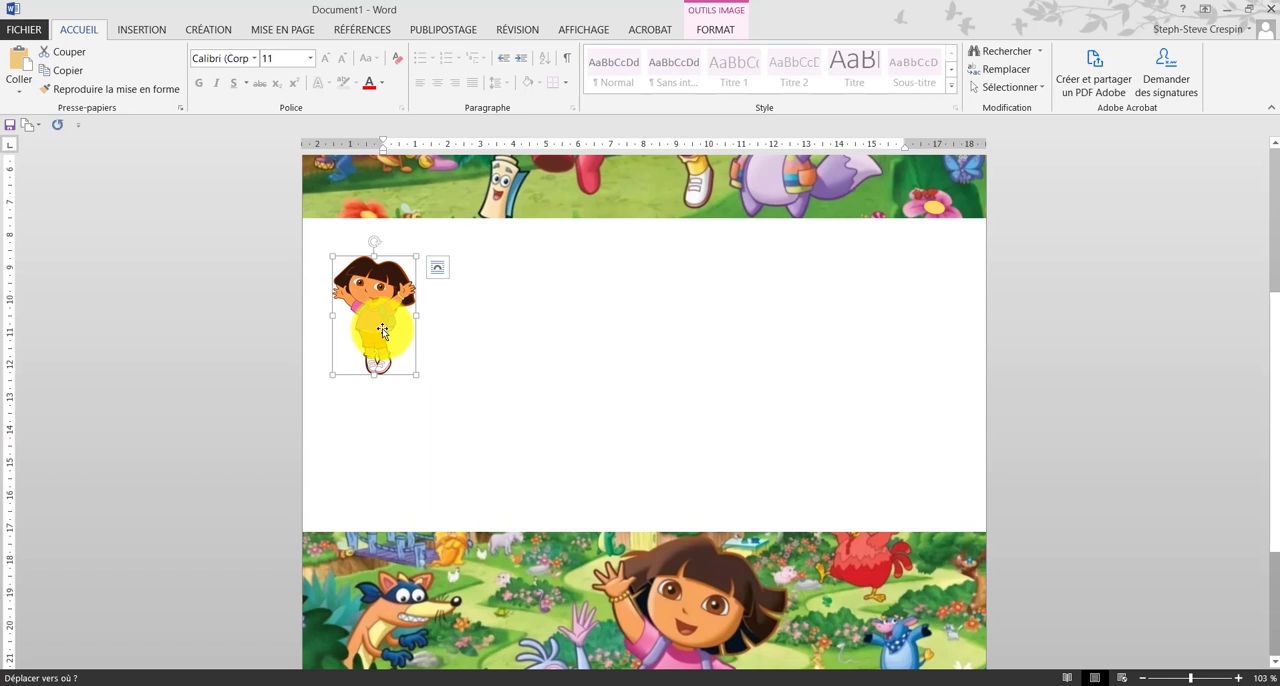
Step: Duplicate the small Dora figure six times
{"action": "key", "text": "ctrl+v"}
{"action": "key", "text": "ctrl+v"}
{"action": "key", "text": "ctrl+v"}
{"action": "key", "text": "ctrl+v"}
{"action": "key", "text": "ctrl+v"}
{"action": "key", "text": "ctrl+v"}
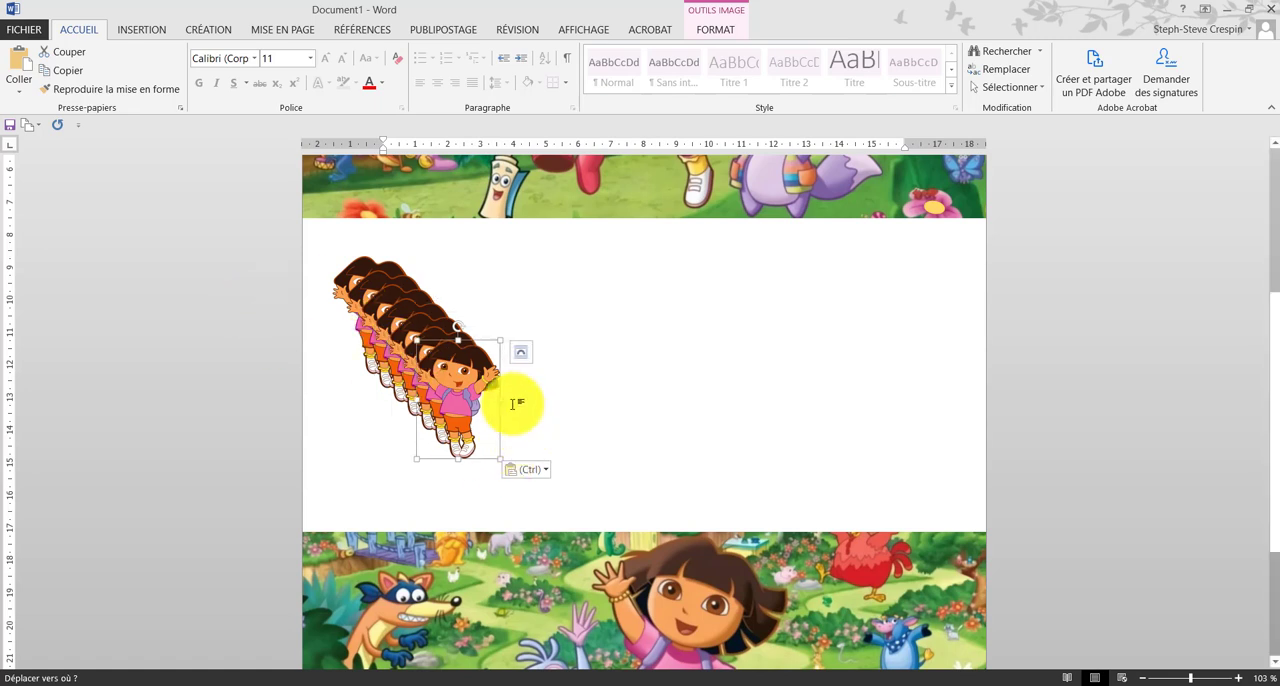
Step: Move four small Dora figures out of the stack into an upper row across the blank gap
{"action": "left_click_drag", "start_coordinate": [474, 398], "coordinate": [881, 302]}
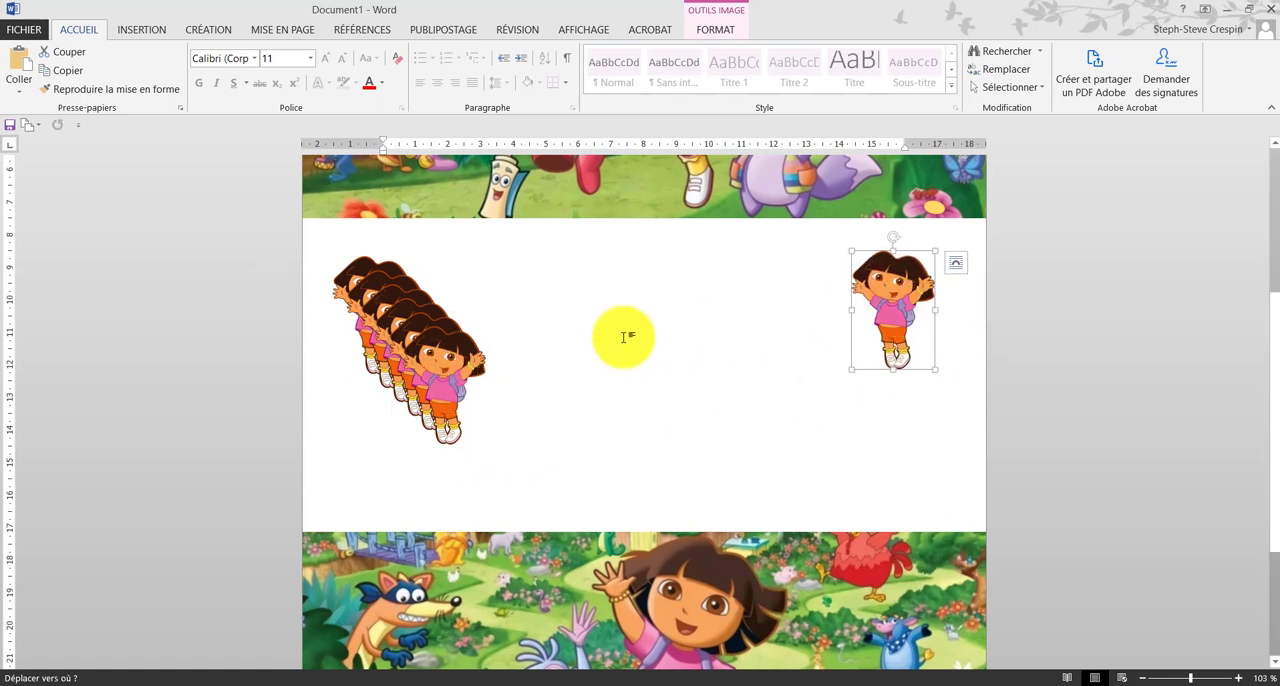
{"action": "left_click_drag", "start_coordinate": [445, 374], "coordinate": [786, 300]}
{"action": "left_click_drag", "start_coordinate": [443, 357], "coordinate": [655, 298]}
{"action": "left_click_drag", "start_coordinate": [382, 350], "coordinate": [549, 302]}
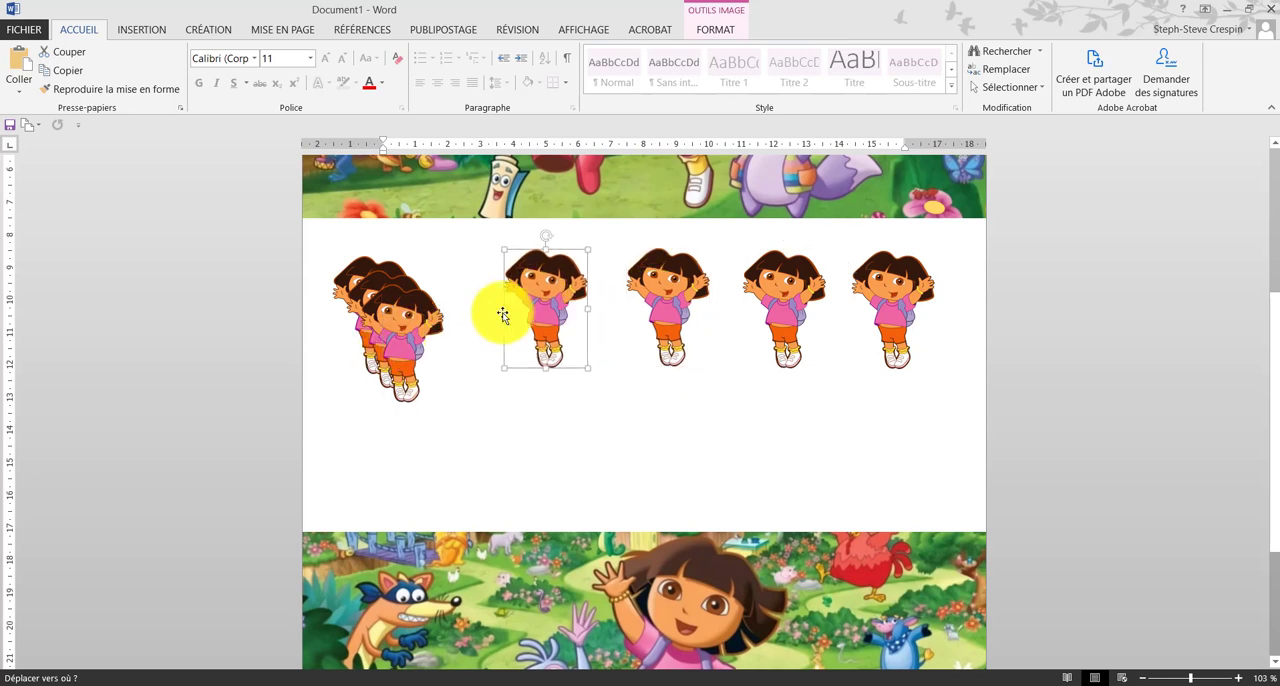
Step: Arrange the three remaining stacked Dora figures in a second row beneath the first, just above the lower picture
{"action": "left_click_drag", "start_coordinate": [410, 345], "coordinate": [800, 430]}
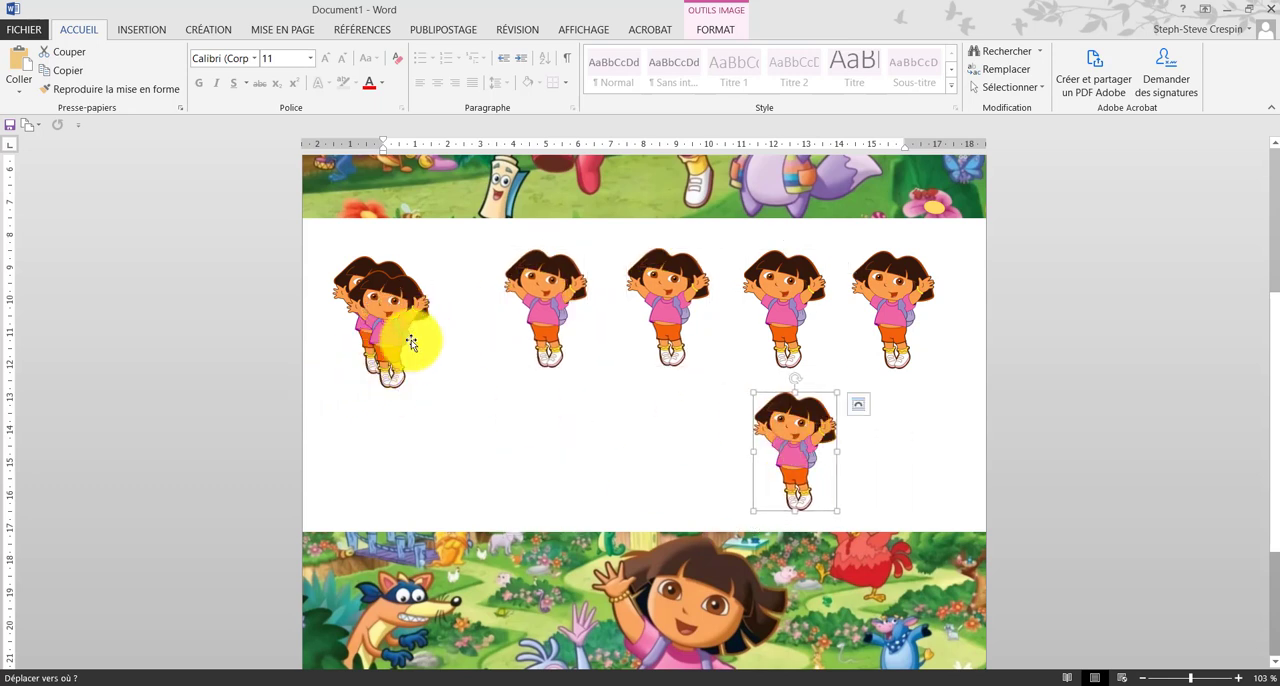
{"action": "left_click_drag", "start_coordinate": [380, 322], "coordinate": [590, 435]}
{"action": "left_click_drag", "start_coordinate": [409, 323], "coordinate": [447, 431]}
Step: Shift the four upper-row Dora figures leftward so they are spaced roughly evenly across the gap
{"action": "left_click_drag", "start_coordinate": [546, 302], "coordinate": [466, 298]}
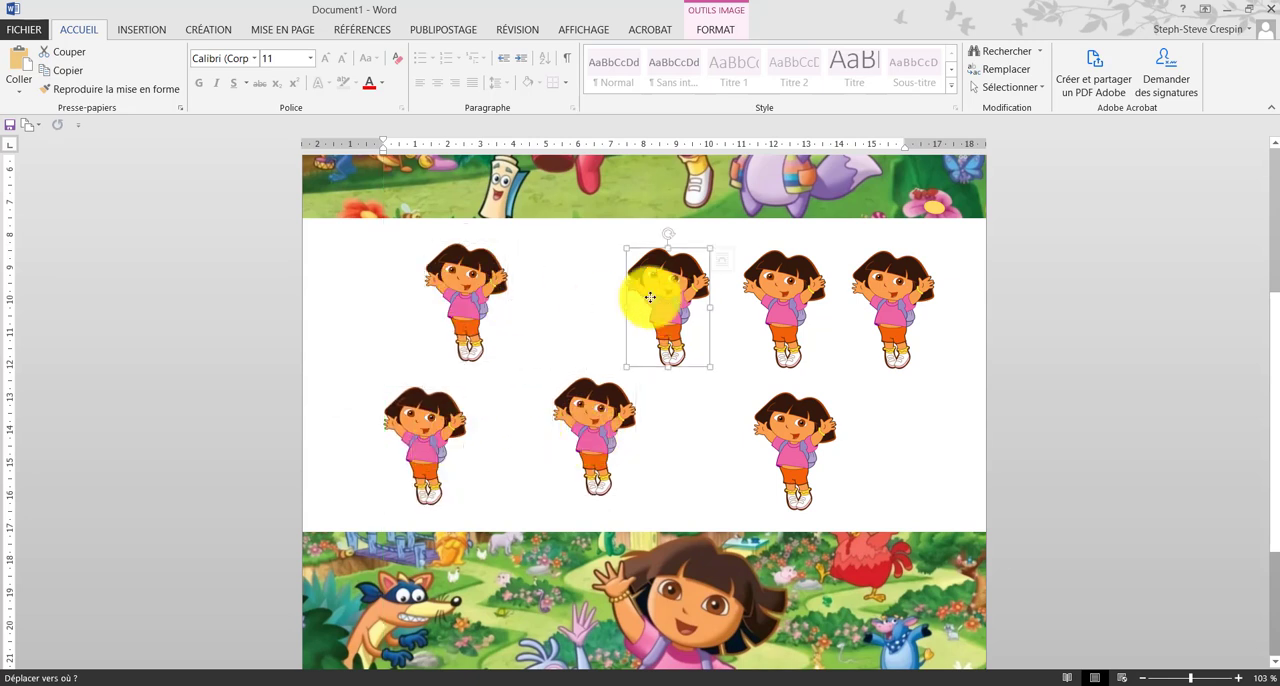
{"action": "left_click_drag", "start_coordinate": [651, 296], "coordinate": [591, 294]}
{"action": "left_click_drag", "start_coordinate": [795, 298], "coordinate": [752, 292]}
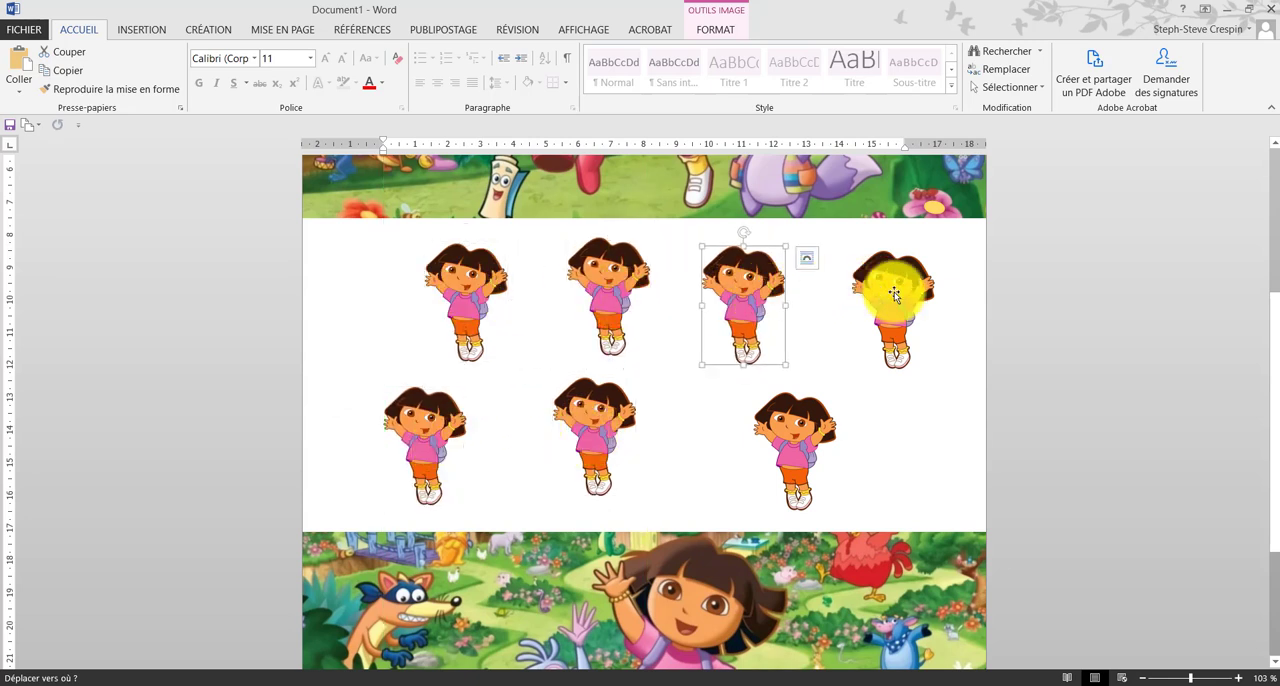
{"action": "left_click_drag", "start_coordinate": [890, 294], "coordinate": [872, 307]}
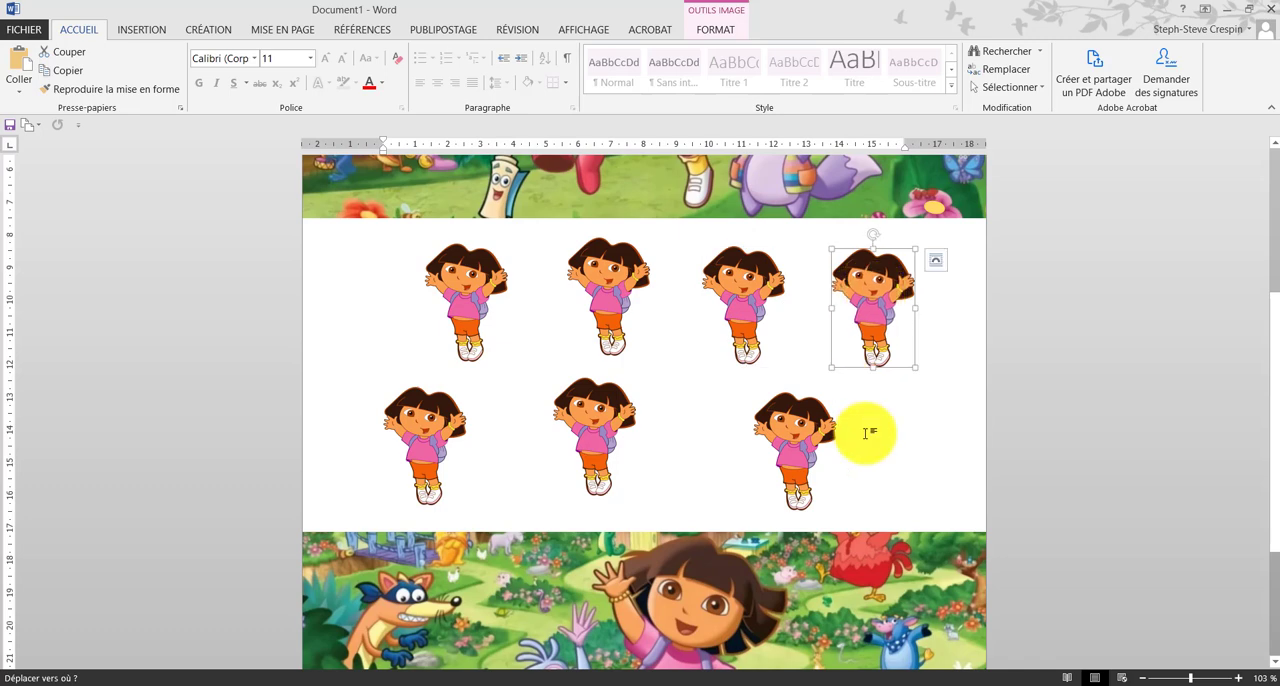
Step: Review the page layout, checking the altered picture, the two rows of small Dora figures and the original picture
{"action": "scroll", "coordinate": [866, 433], "scroll_direction": "up", "scroll_amount": 5}
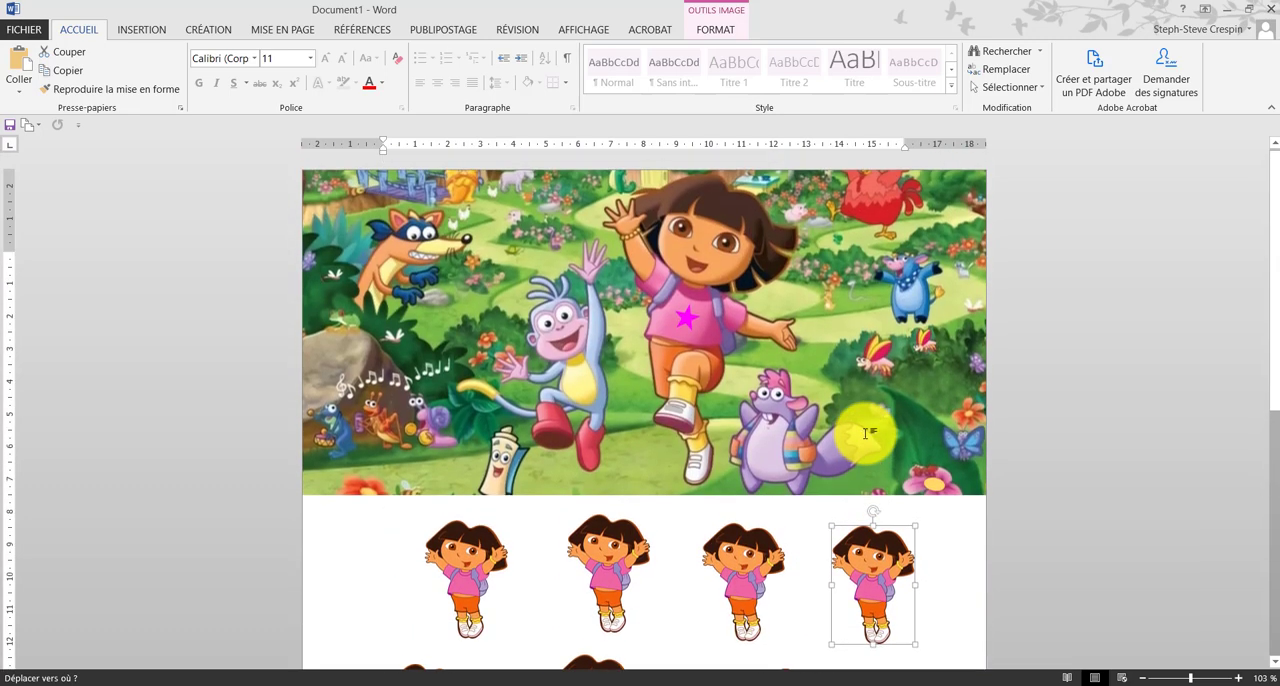
{"action": "scroll", "coordinate": [866, 433], "scroll_direction": "down", "scroll_amount": 5}
{"action": "scroll", "coordinate": [866, 433], "scroll_direction": "down", "scroll_amount": 1}
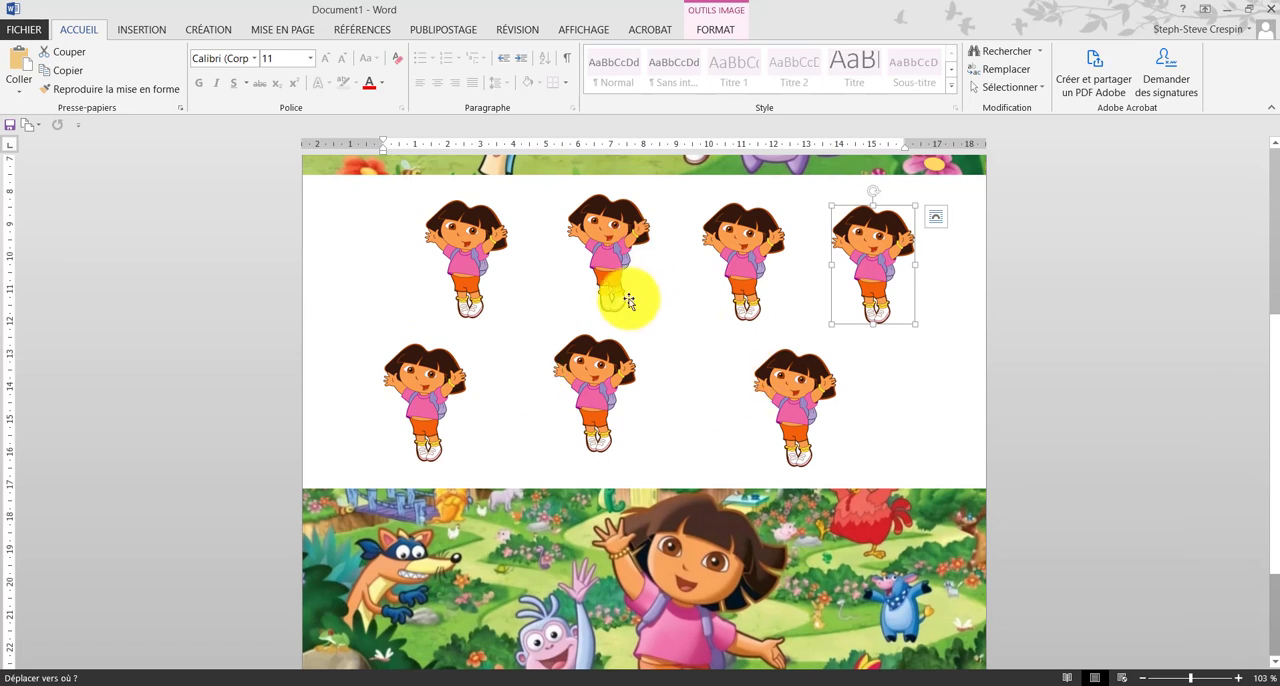
{"action": "scroll", "coordinate": [629, 300], "scroll_direction": "up", "scroll_amount": 6}
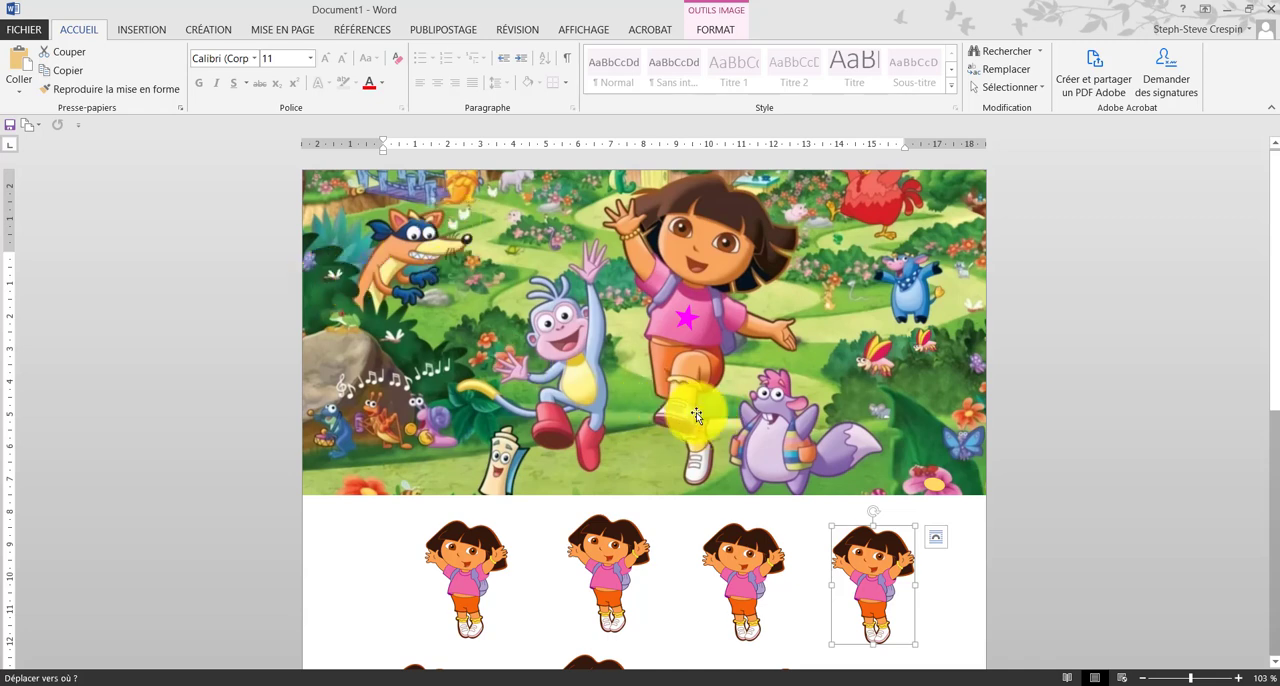
{"action": "scroll", "coordinate": [697, 415], "scroll_direction": "down", "scroll_amount": 3}
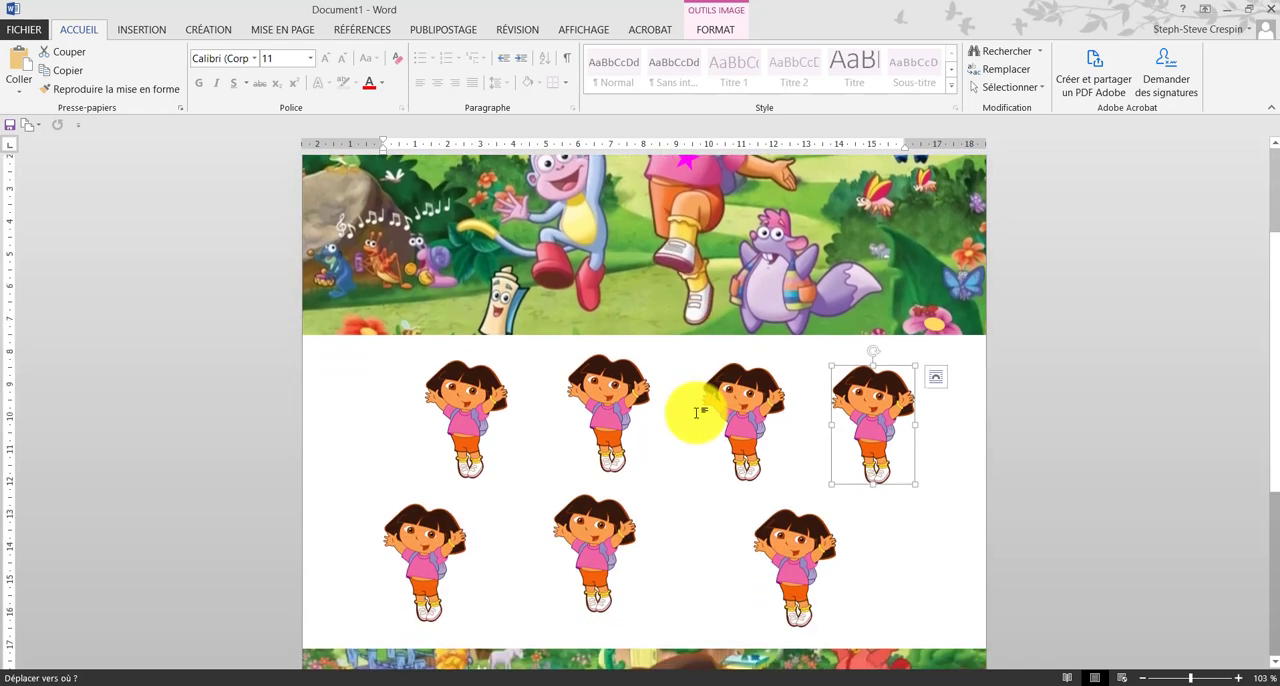
{"action": "scroll", "coordinate": [697, 413], "scroll_direction": "down", "scroll_amount": 4}
{"action": "scroll", "coordinate": [697, 415], "scroll_direction": "up", "scroll_amount": 7}
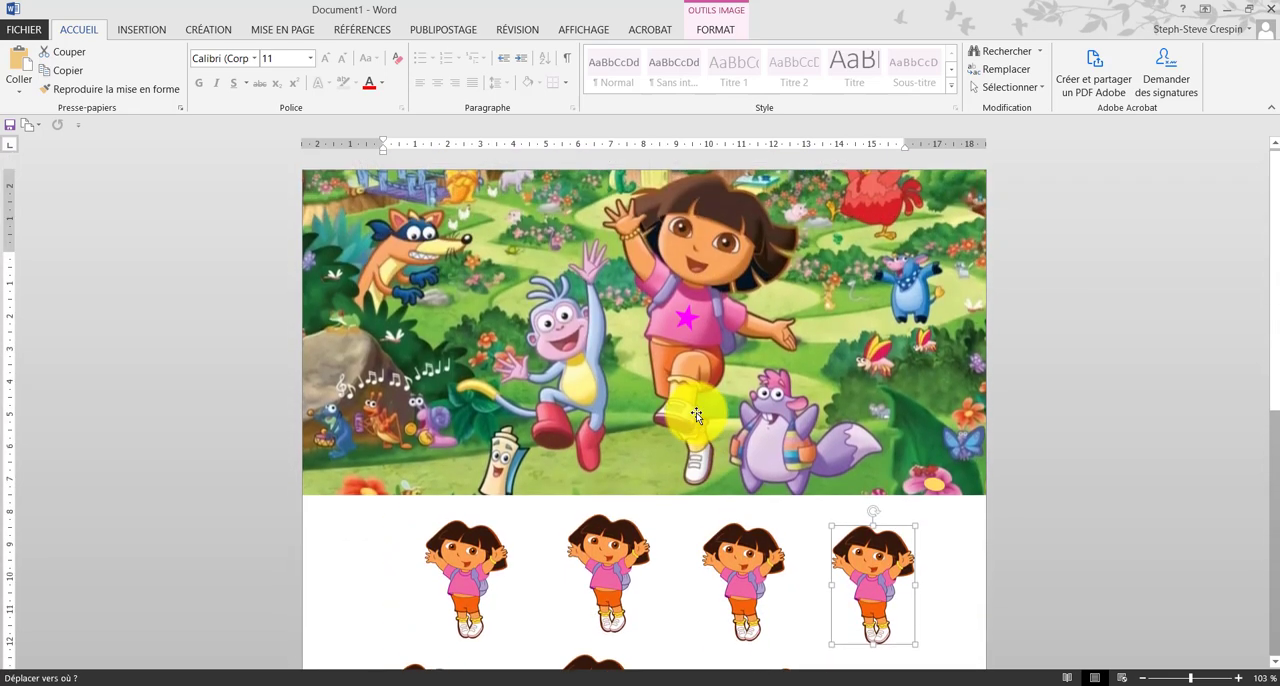